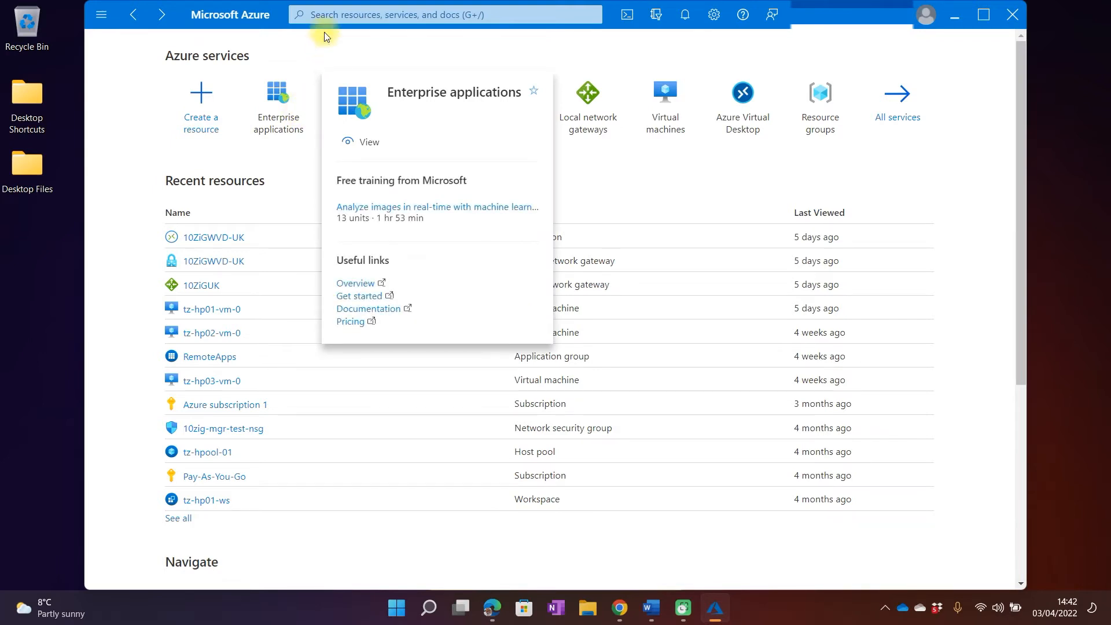
Search Enterprise applications for Citrix, find none, and start adding a new application.
{"action": "left_click", "coordinate": [322, 14]}
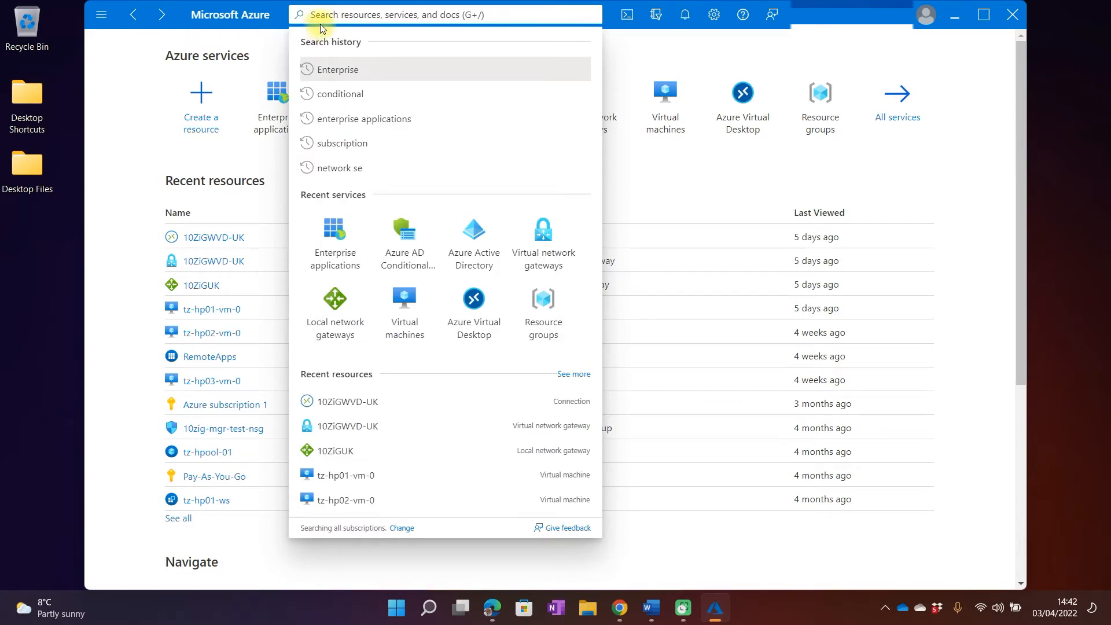
{"action": "type", "text": "enterprise"}
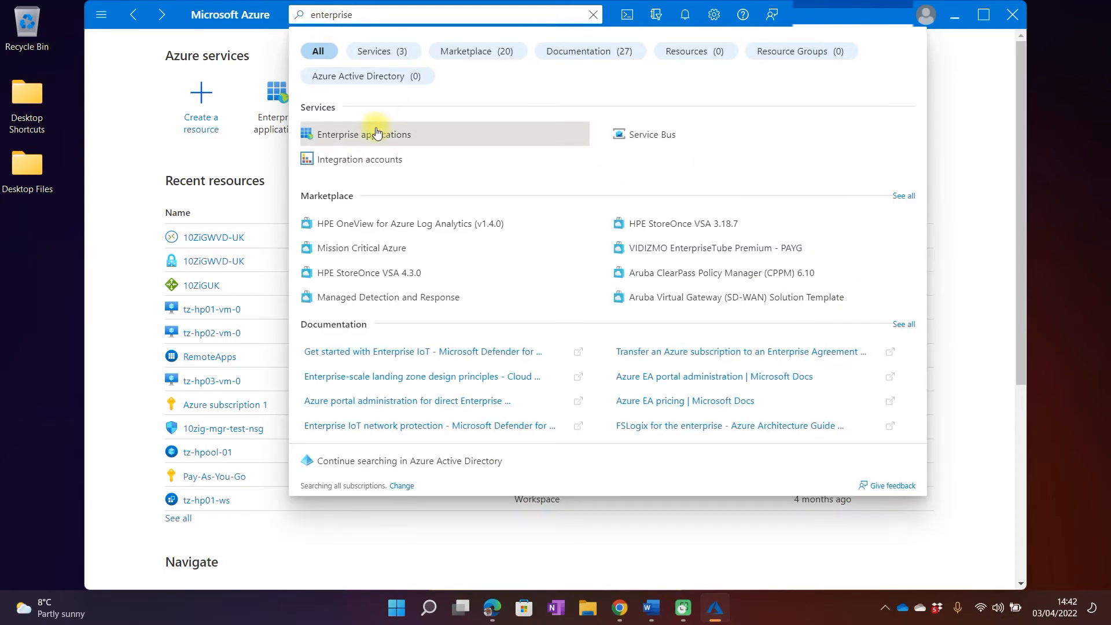
{"action": "left_click", "coordinate": [370, 133]}
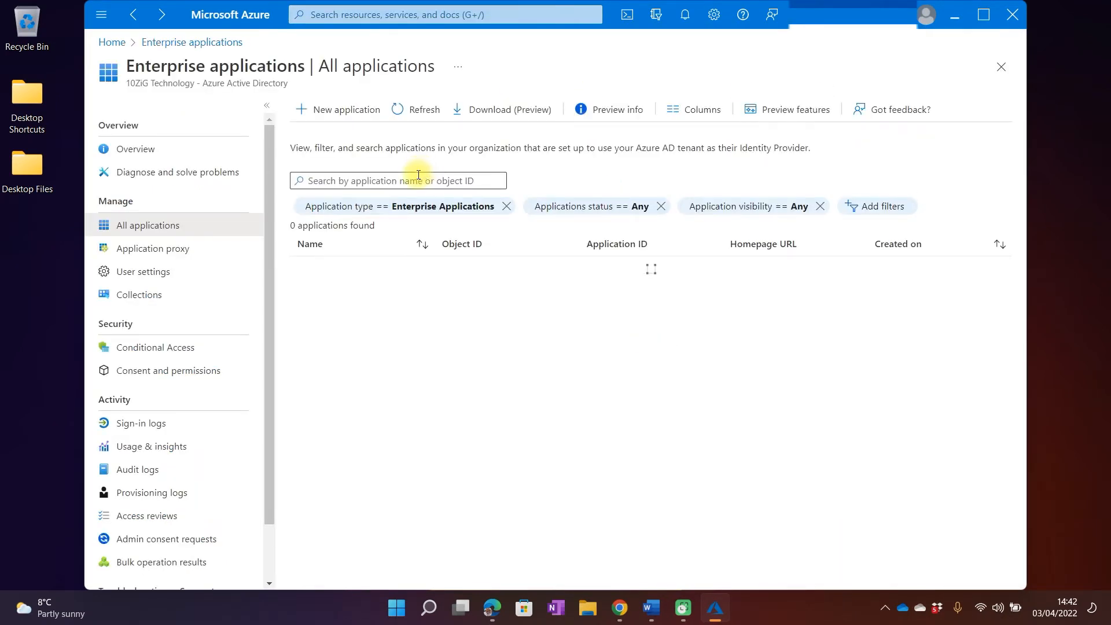
{"action": "left_click", "coordinate": [431, 181]}
{"action": "type", "text": "Citrix"}
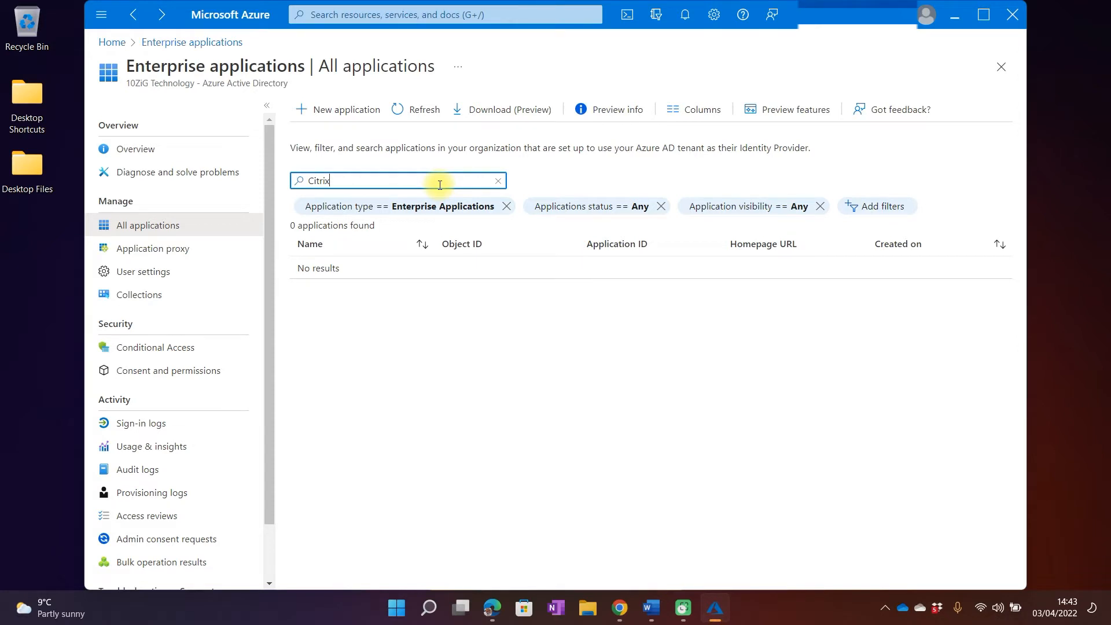
{"action": "left_click", "coordinate": [363, 109]}
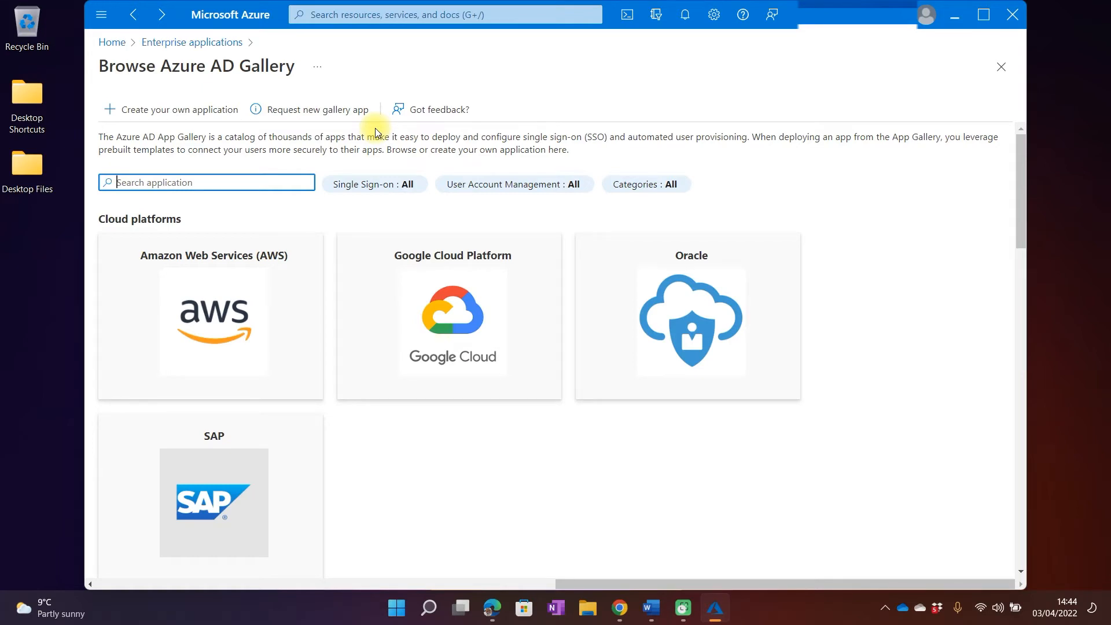
Pick the Citrix ADC SAML Connector for Azure AD gallery app, append ' - 10ZiG Demo' to its name, and create it.
{"action": "type", "text": "citrix"}
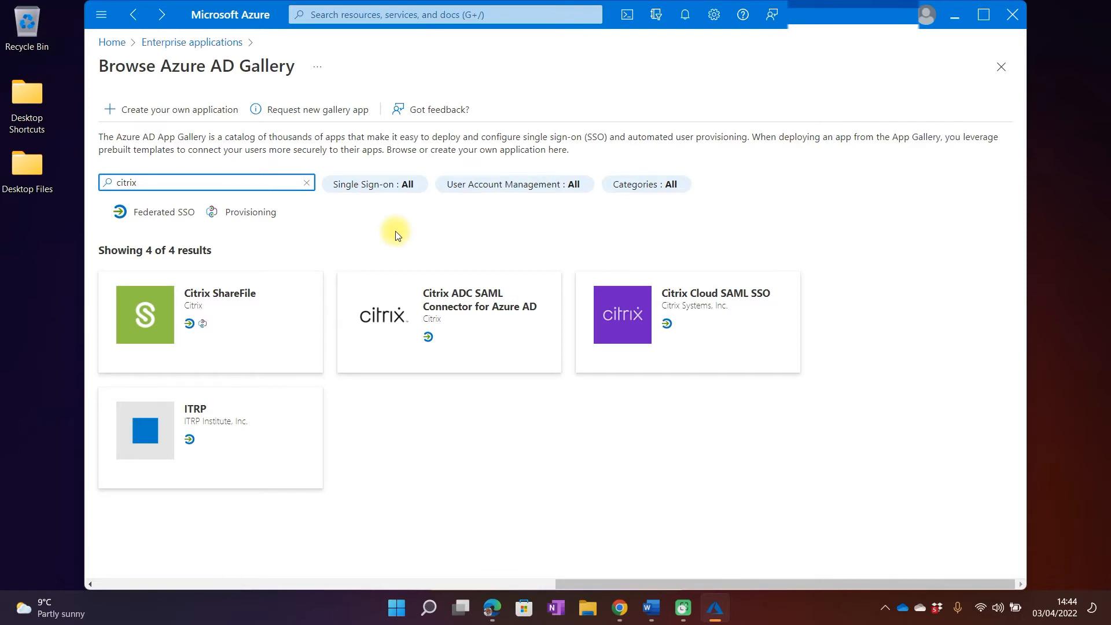
{"action": "left_click", "coordinate": [426, 294]}
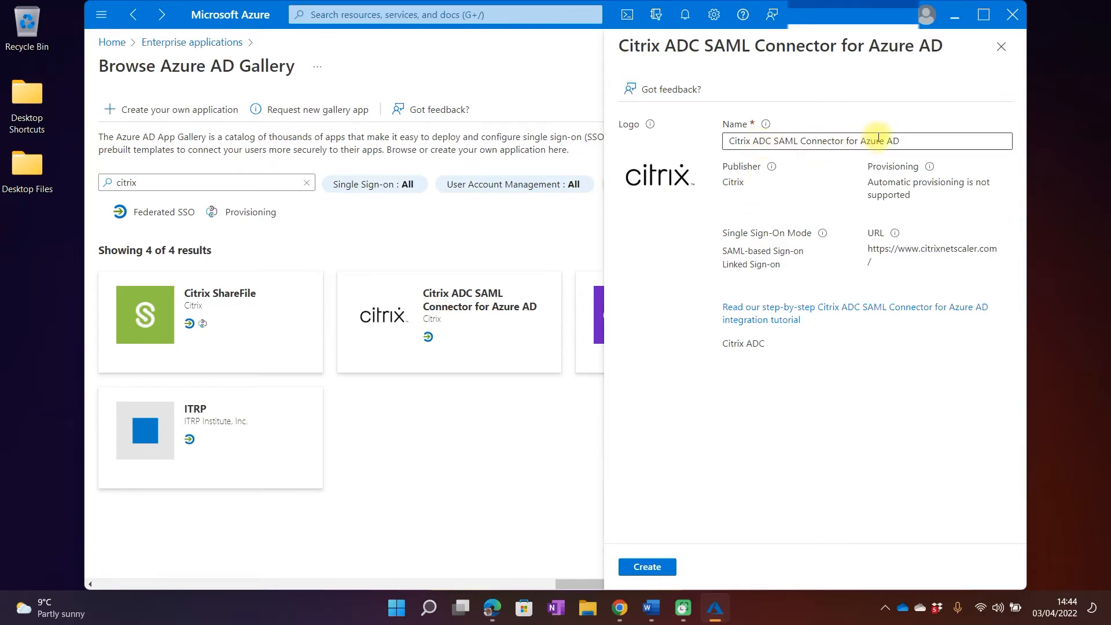
{"action": "left_click", "coordinate": [916, 136]}
{"action": "type", "text": "- 10ZiG Demo"}
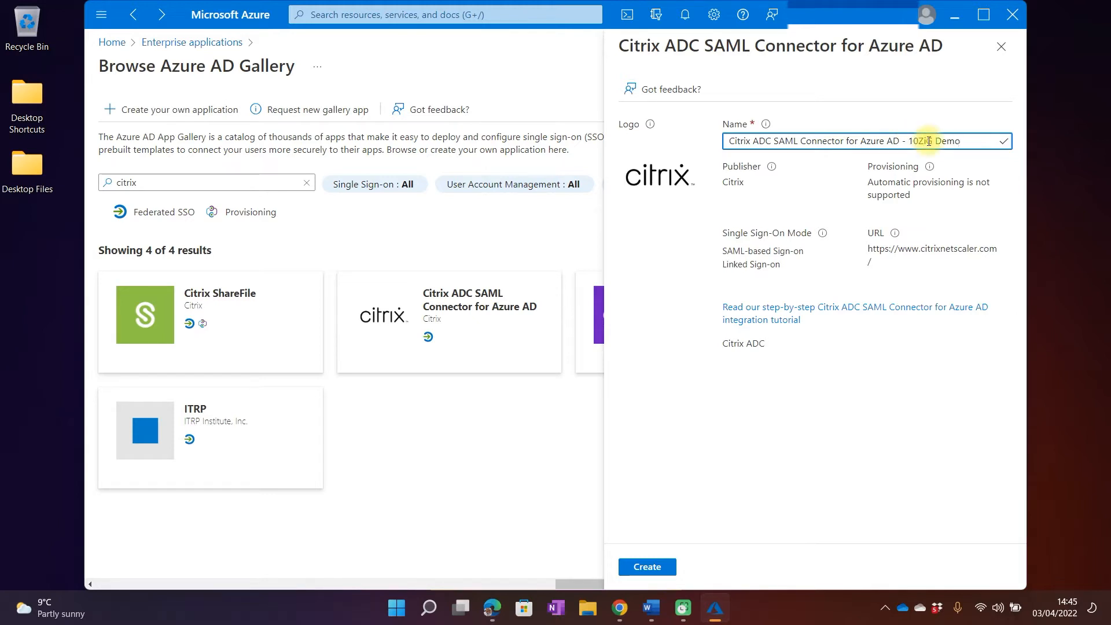
{"action": "left_click", "coordinate": [654, 566]}
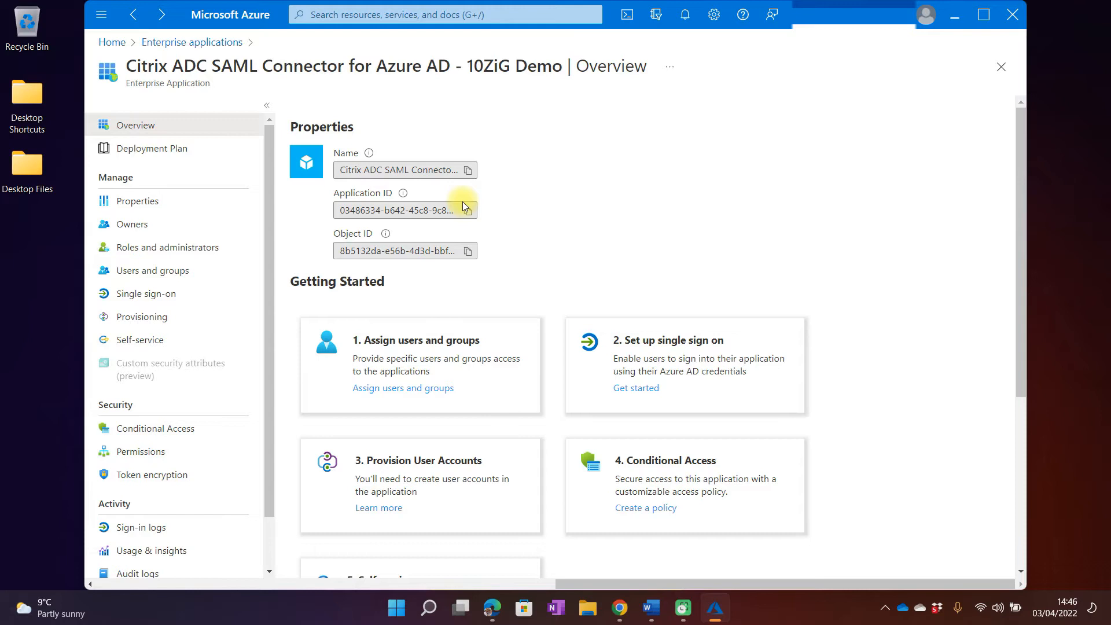
Check the new app's full name, then open its empty Users and groups assignments page.
{"action": "left_click", "coordinate": [448, 169]}
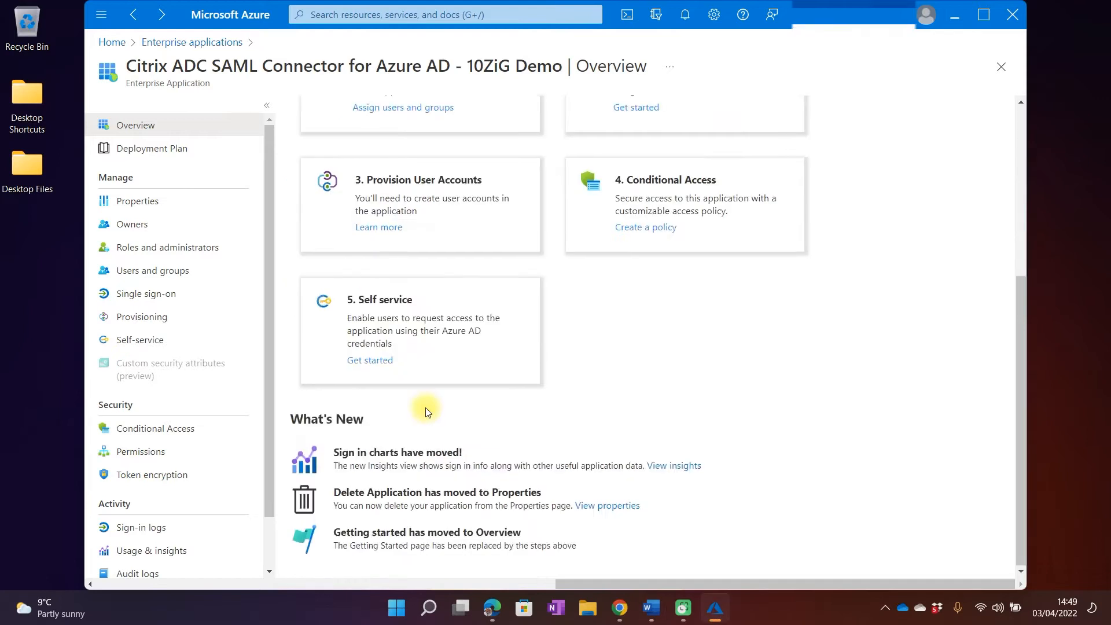
{"action": "scroll", "coordinate": [425, 406], "scroll_direction": "up", "scroll_amount": 5}
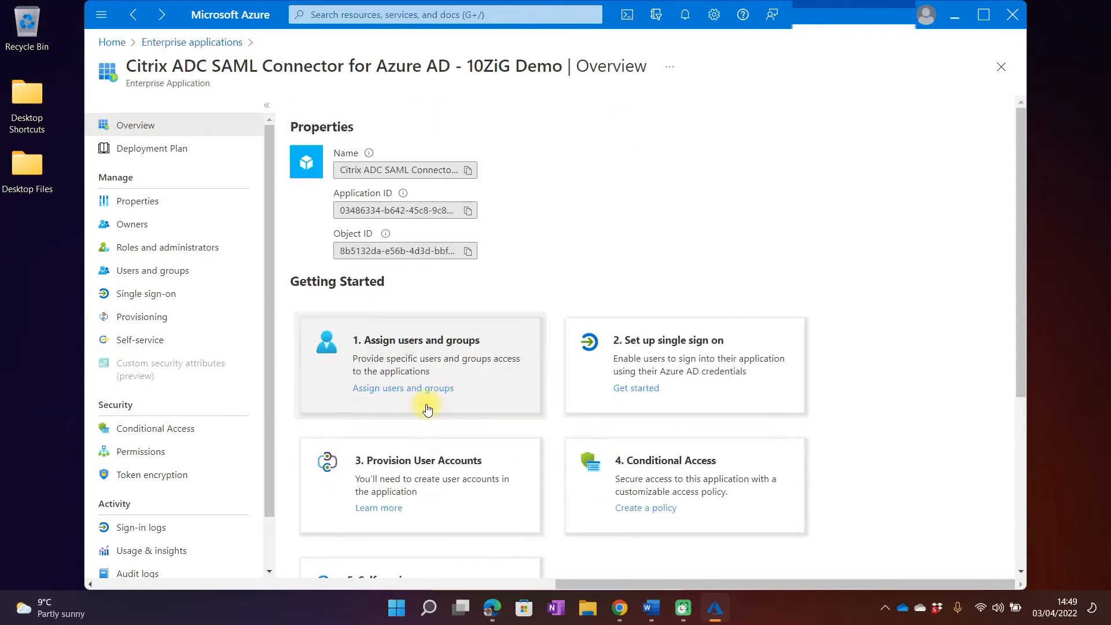
{"action": "left_click", "coordinate": [411, 399]}
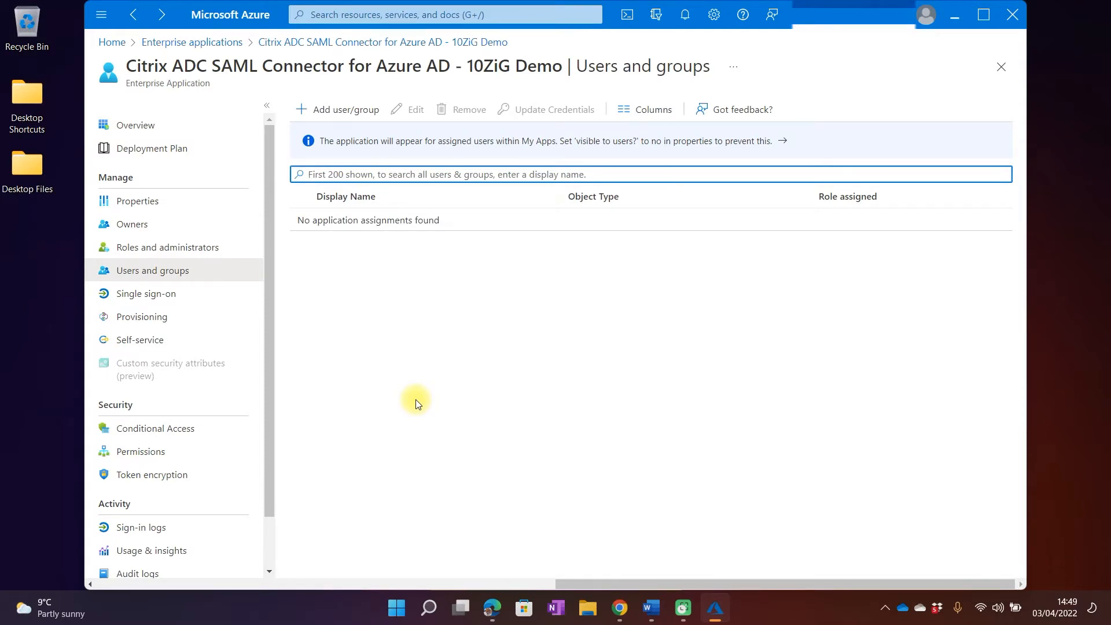
Search the directory for the user, assign them with Default Access, then return to Overview.
{"action": "left_click", "coordinate": [339, 113]}
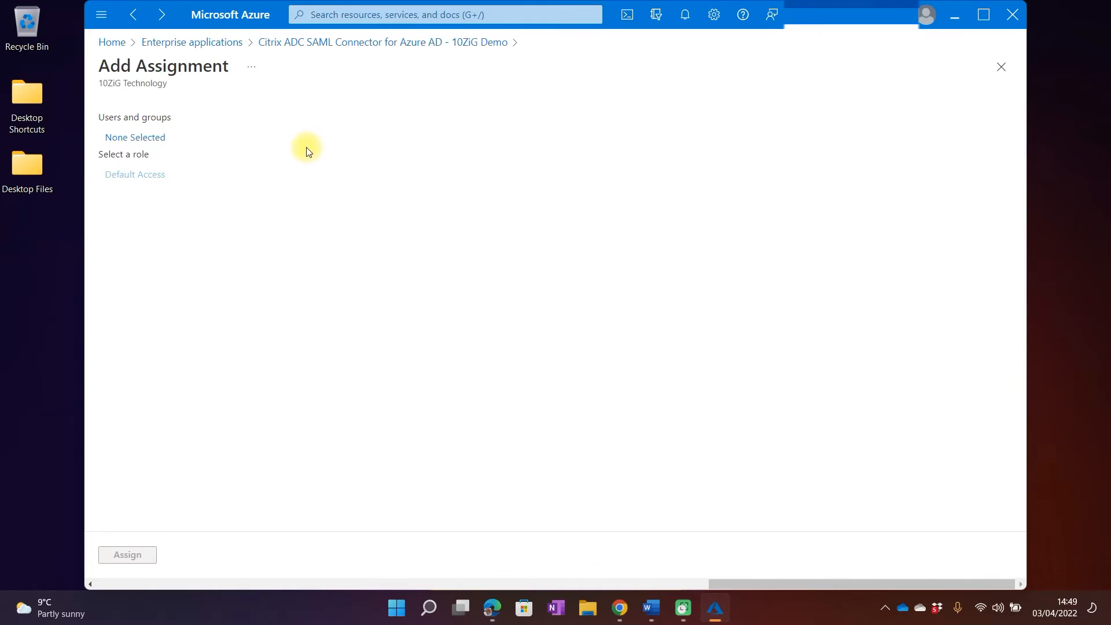
{"action": "left_click", "coordinate": [137, 138]}
{"action": "left_click", "coordinate": [622, 105]}
{"action": "type", "text": "stew"}
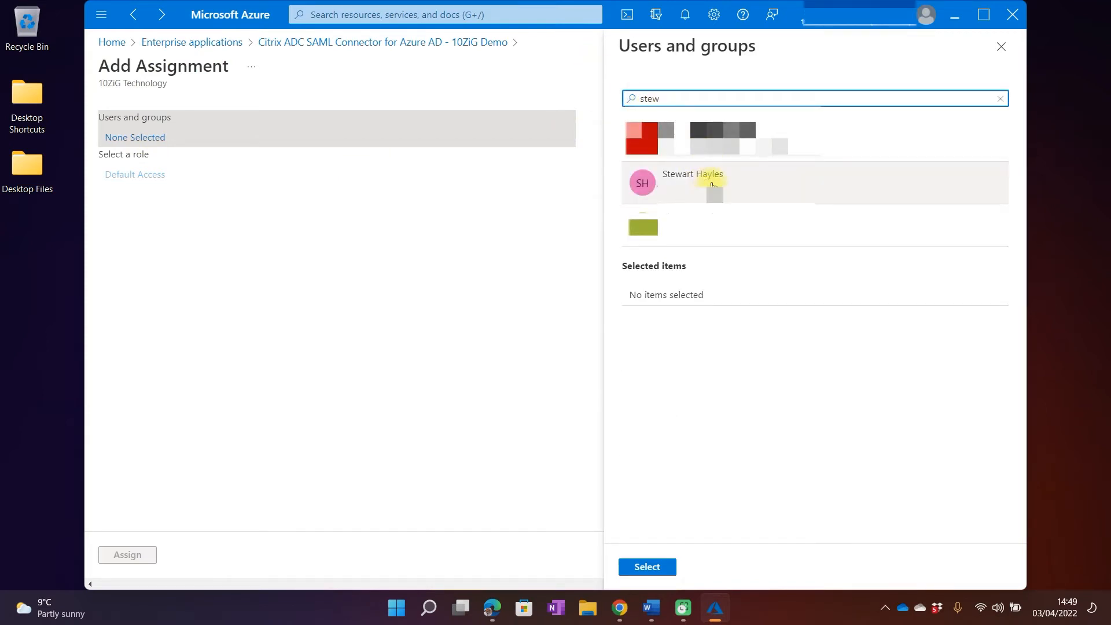
{"action": "left_click", "coordinate": [712, 184]}
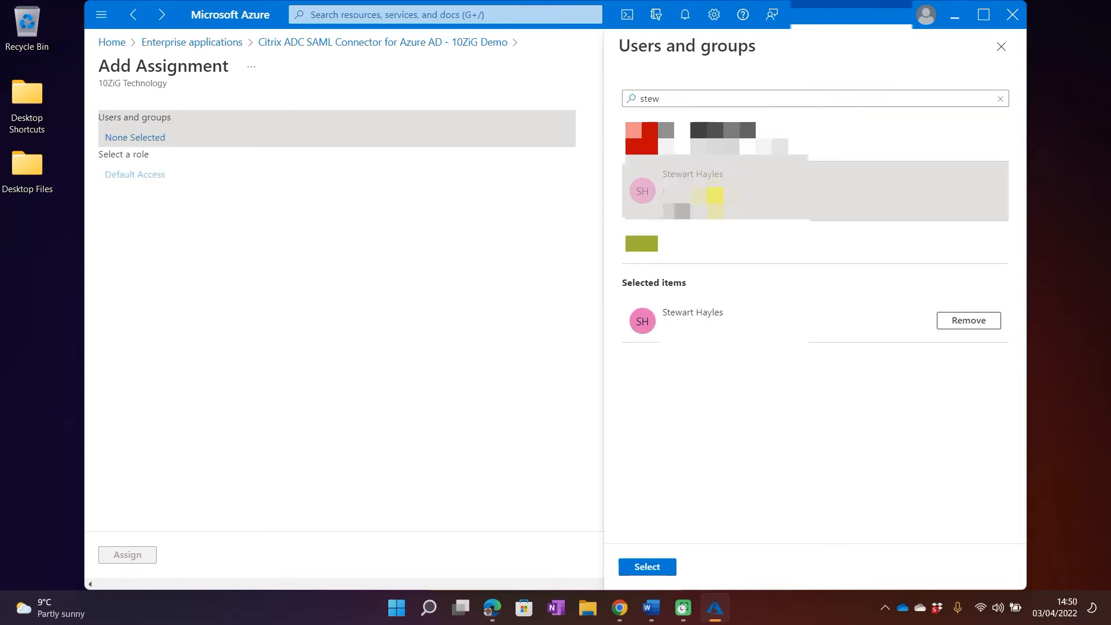
{"action": "left_click", "coordinate": [658, 569]}
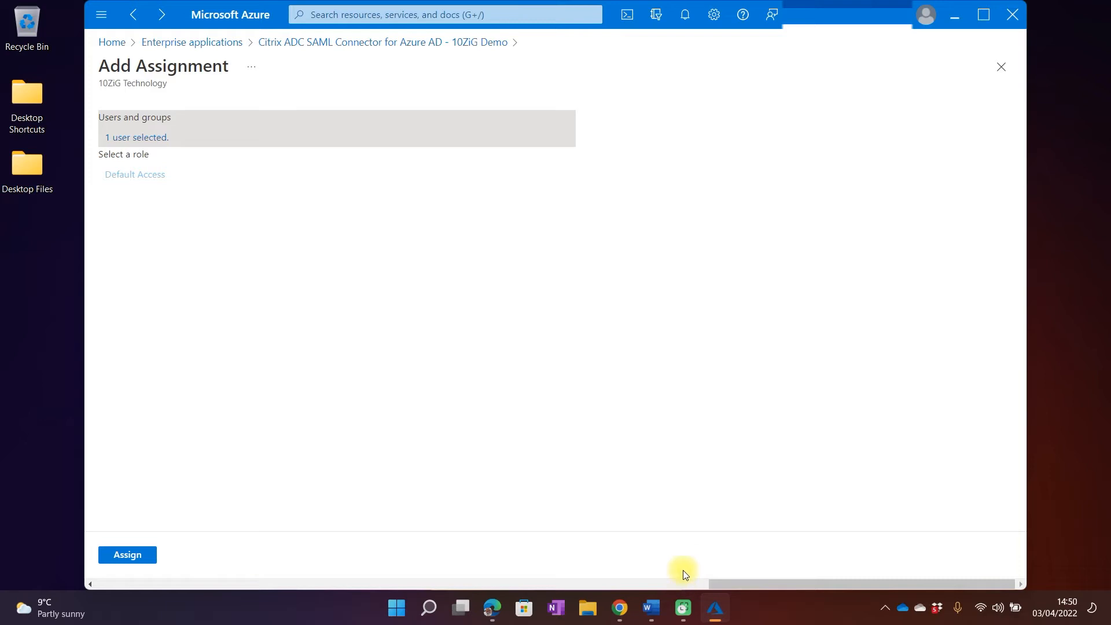
{"action": "left_click", "coordinate": [128, 556]}
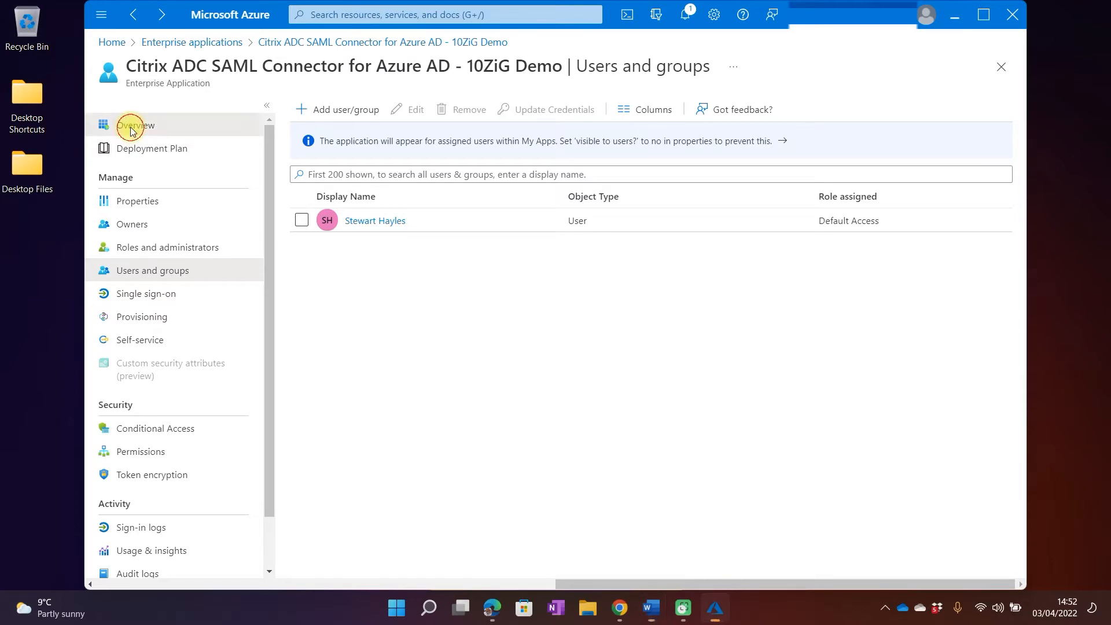
{"action": "left_click", "coordinate": [130, 128]}
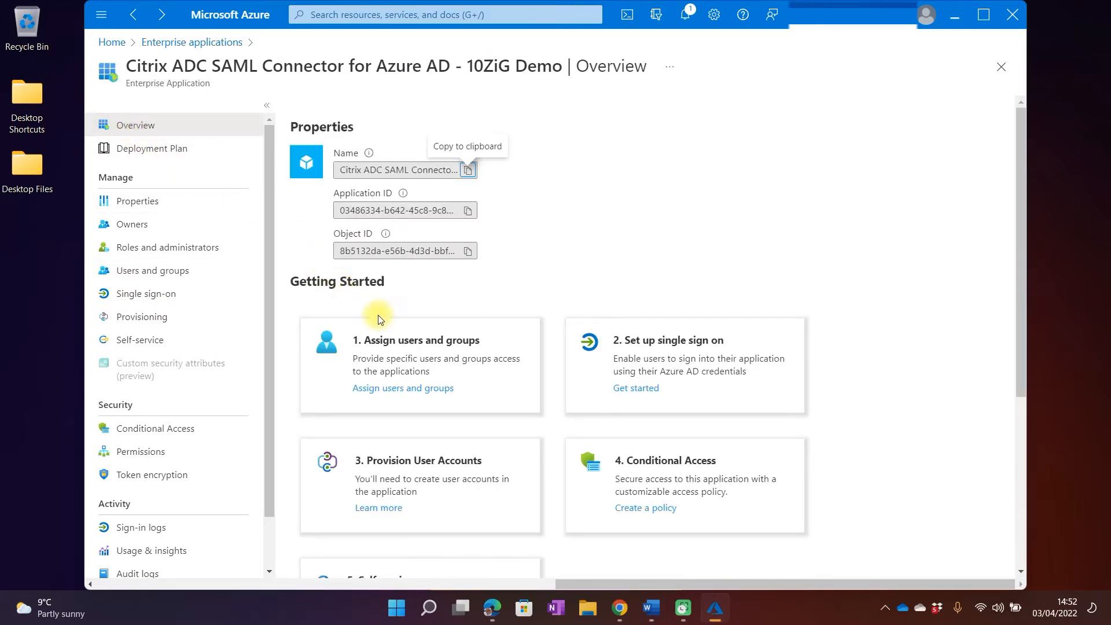
Choose SAML as the single sign-on method and open Basic SAML Configuration for editing.
{"action": "left_click", "coordinate": [628, 388]}
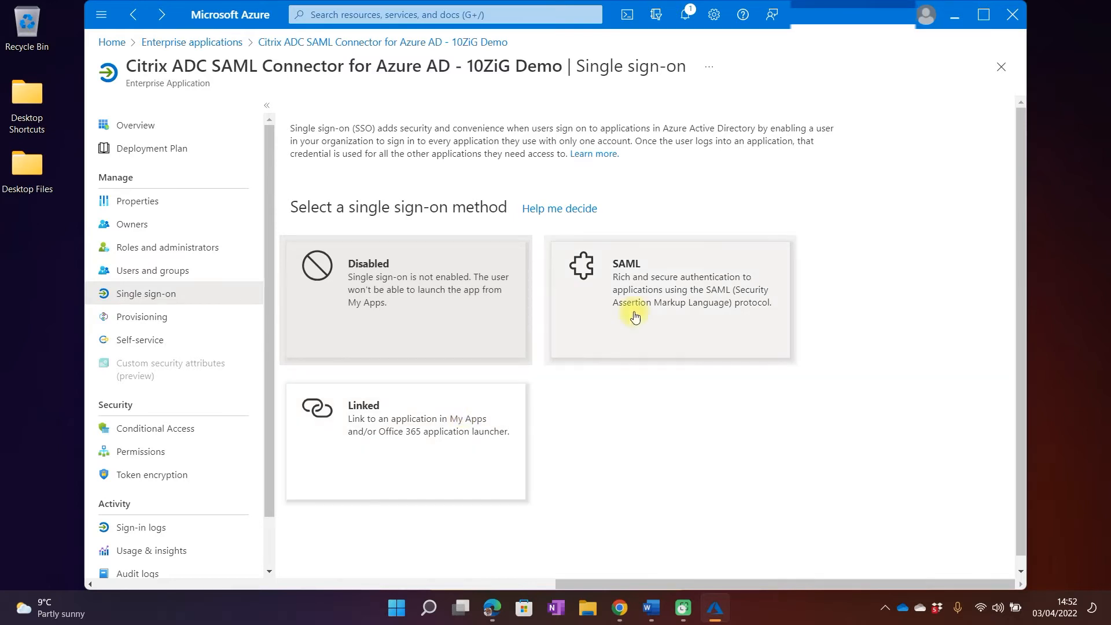
{"action": "left_click", "coordinate": [663, 296]}
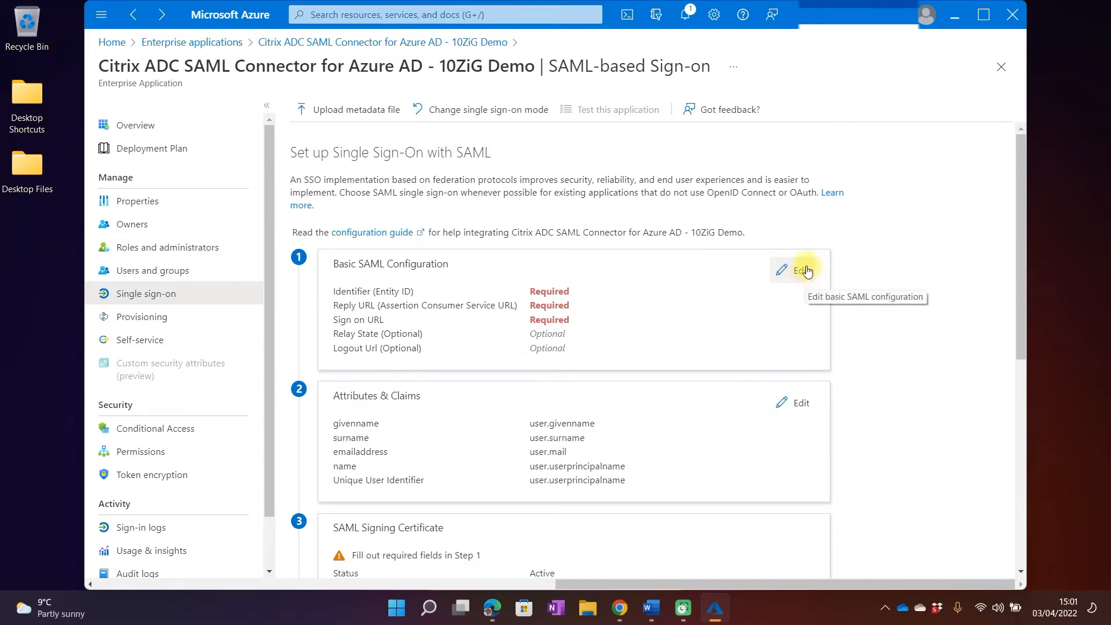
{"action": "left_click", "coordinate": [803, 269]}
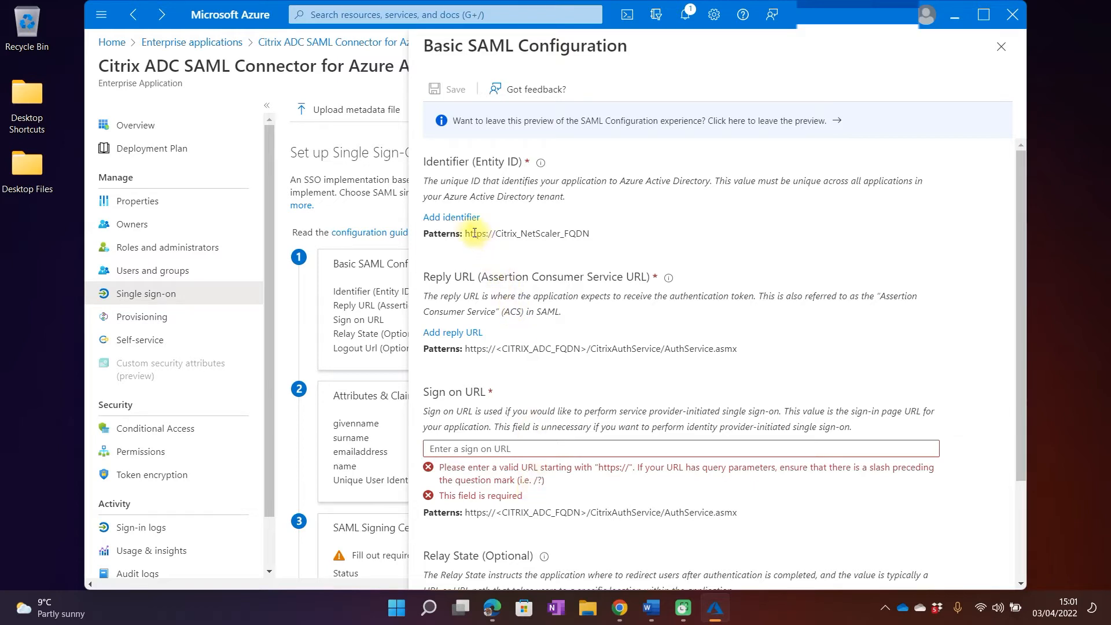
Add the https entity identifier and a reply URL of that address plus /cgi/samlauth.
{"action": "left_click", "coordinate": [452, 218]}
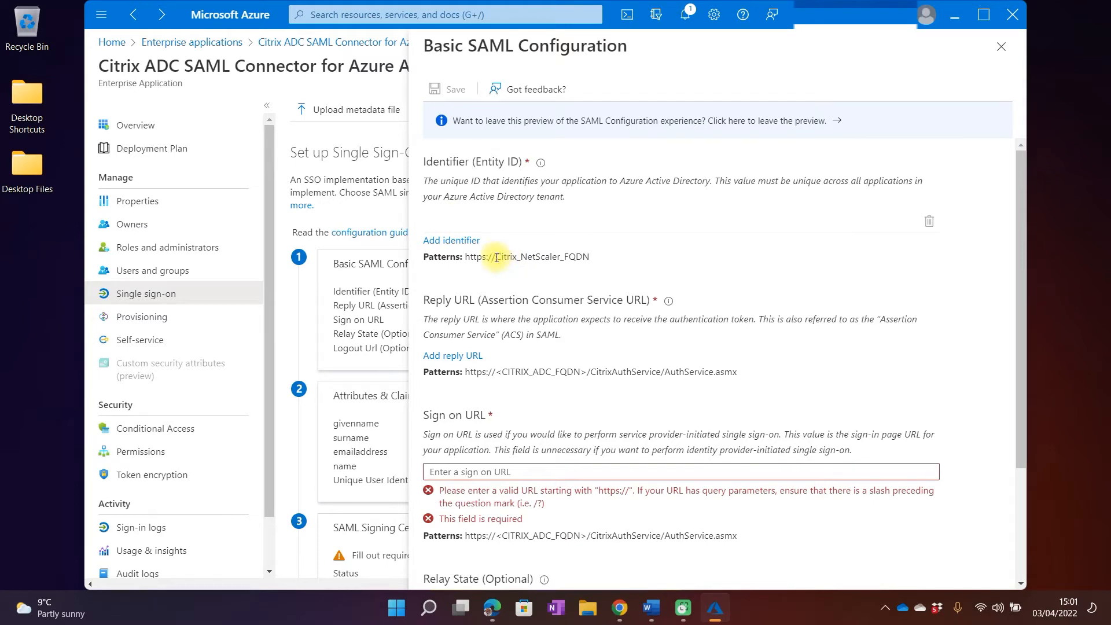
{"action": "left_click", "coordinate": [479, 222]}
{"action": "type", "text": "https:"}
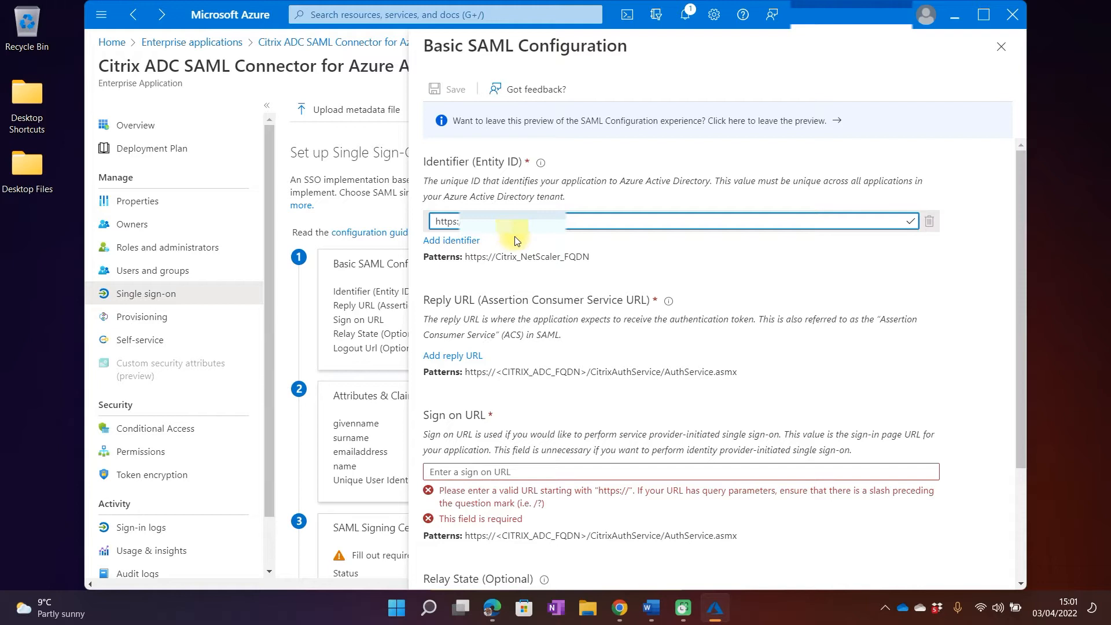
{"action": "left_click", "coordinate": [452, 355]}
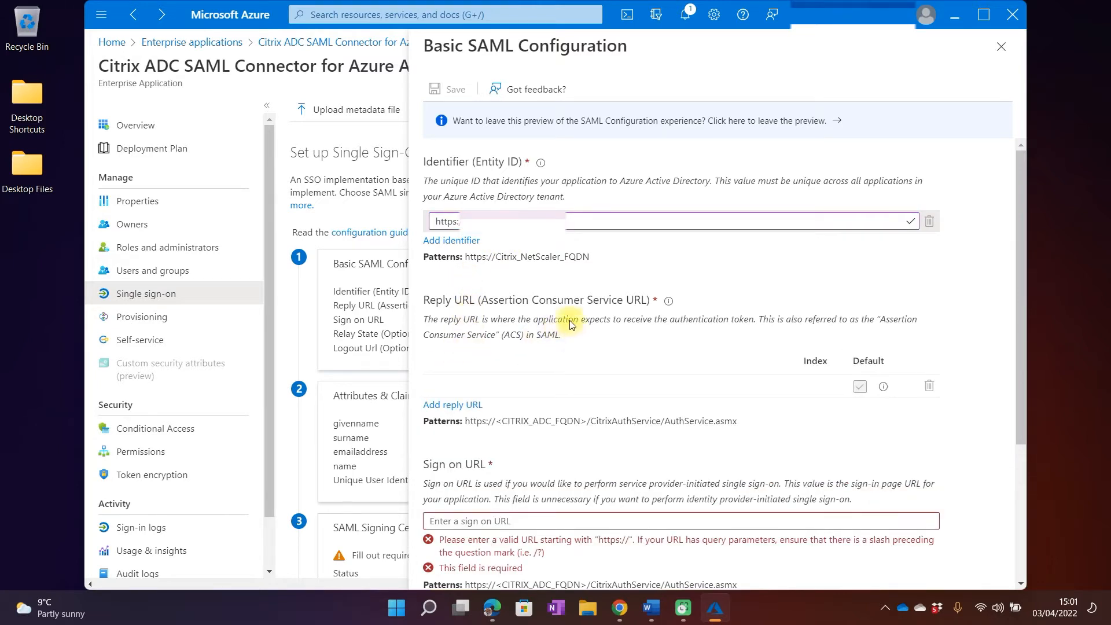
{"action": "left_click_drag", "start_coordinate": [528, 222], "coordinate": [427, 223]}
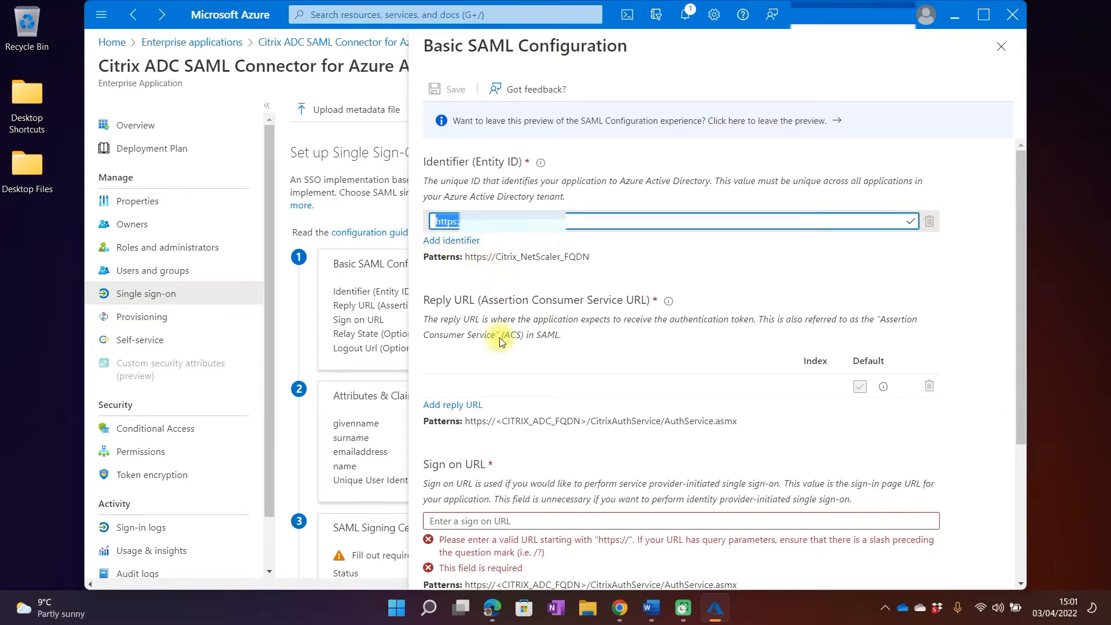
{"action": "left_click", "coordinate": [476, 389]}
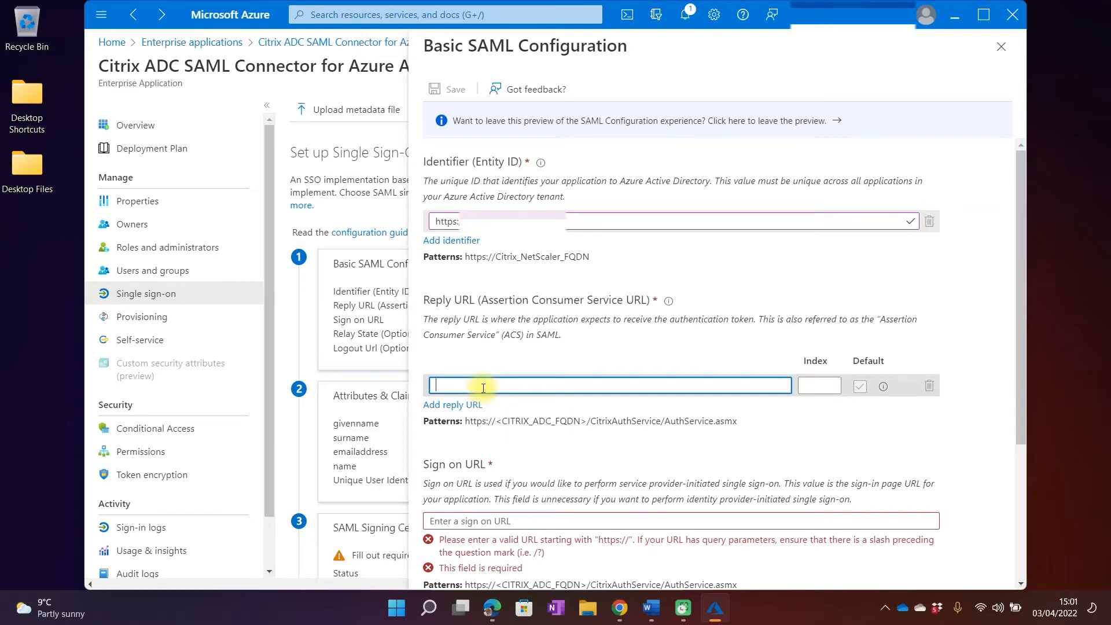
{"action": "key", "text": "ctrl+v"}
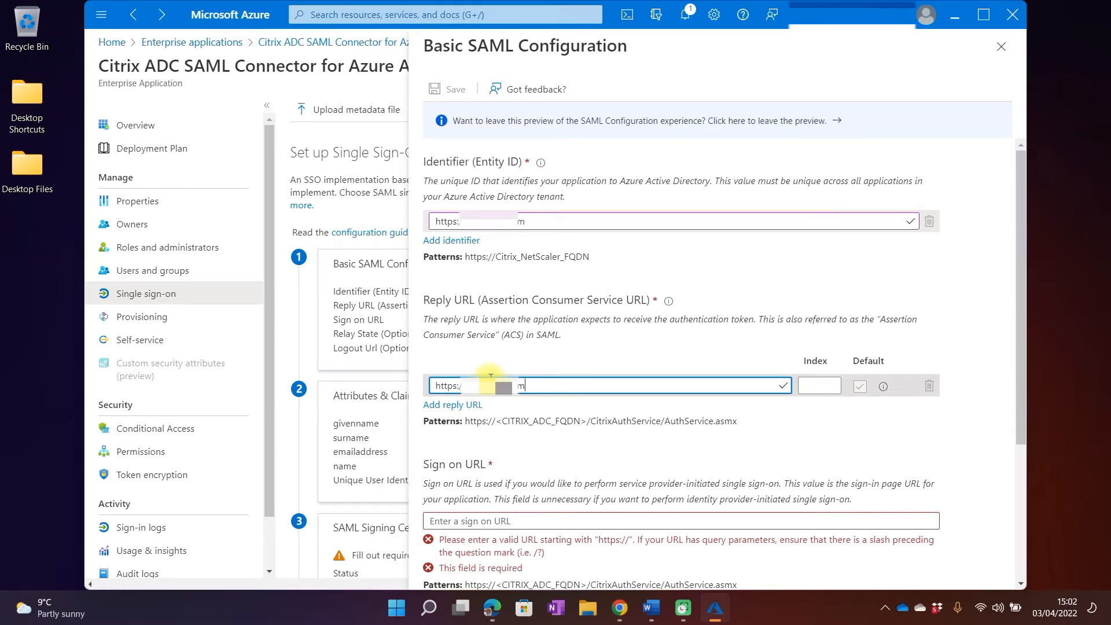
{"action": "type", "text": "/cgi"}
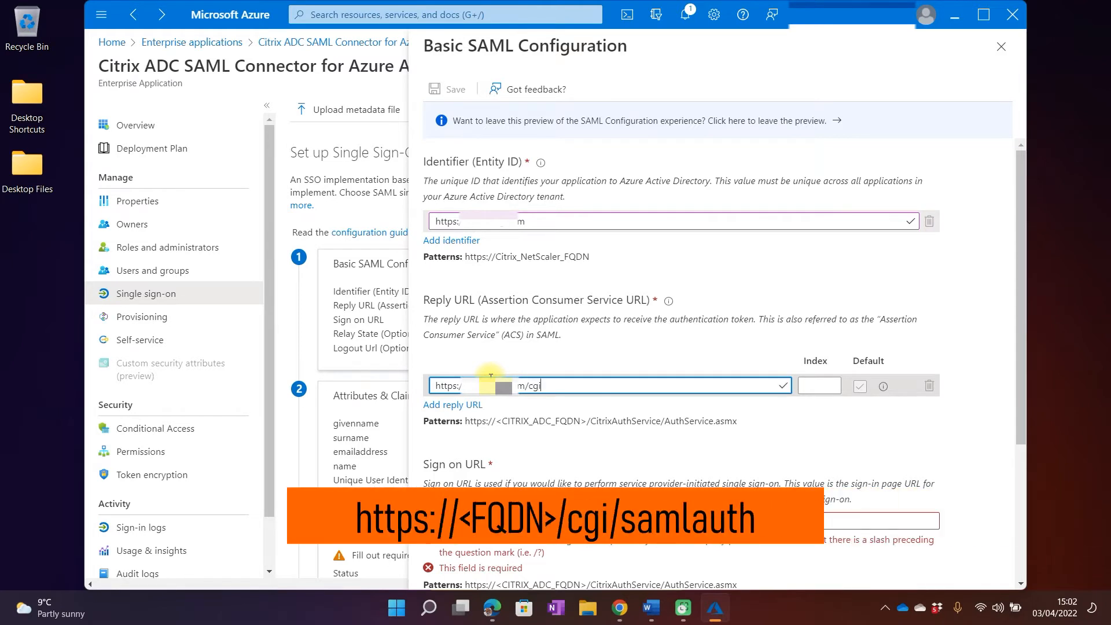
{"action": "type", "text": "/samlauth"}
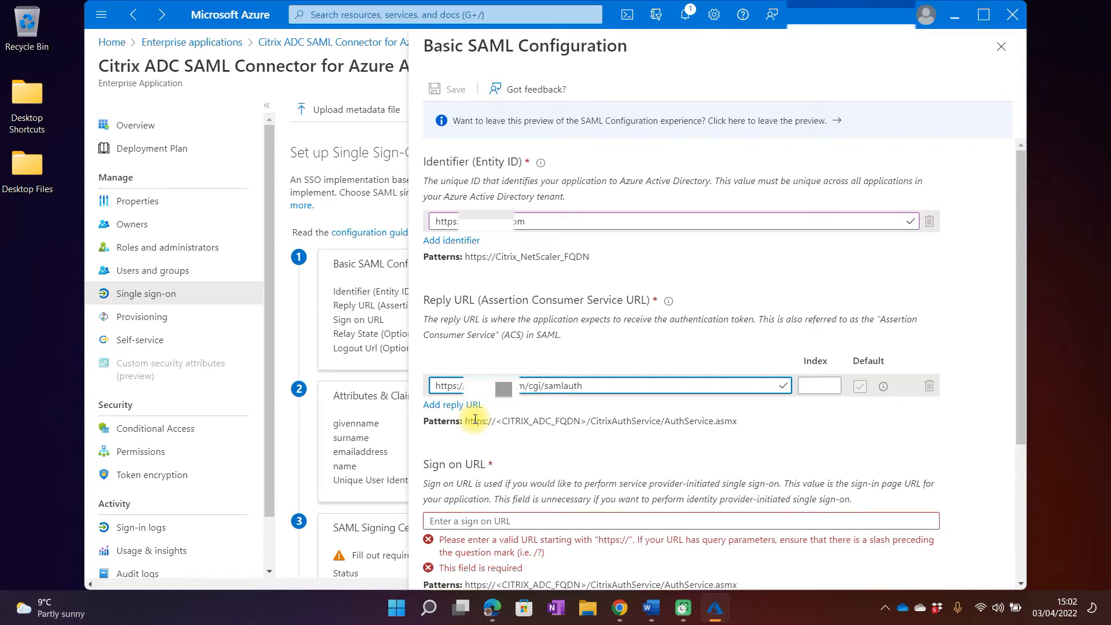
Set the Sign on URL to the appliance address plus /CitrixAuthService/AuthService.asmx and save.
{"action": "scroll", "coordinate": [474, 418], "scroll_direction": "down", "scroll_amount": 1}
{"action": "left_click", "coordinate": [474, 448]}
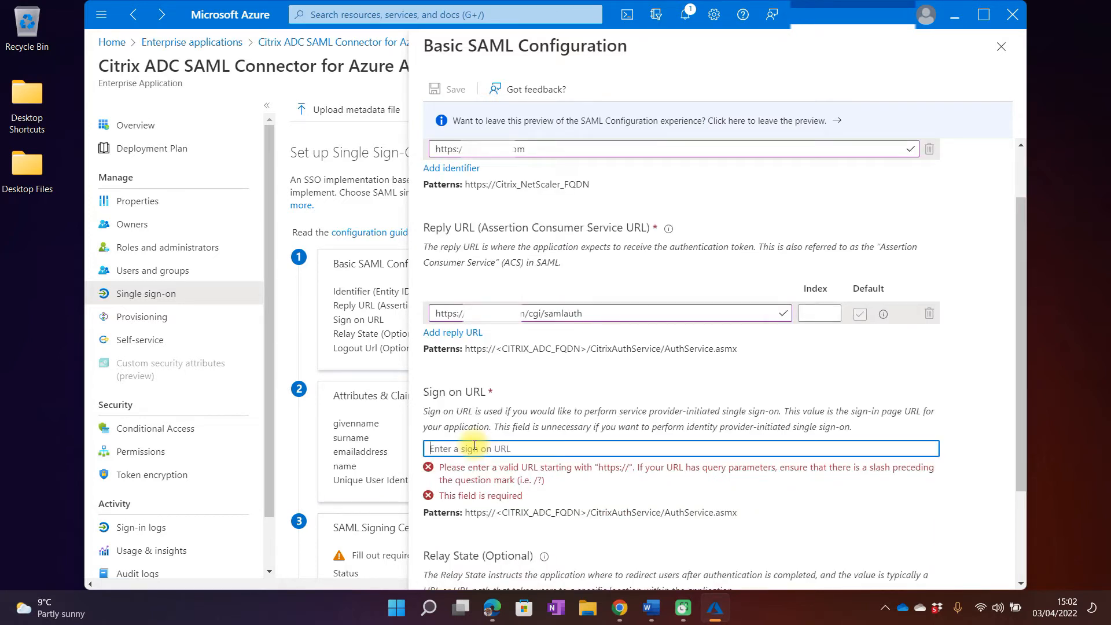
{"action": "key", "text": "ctrl+v"}
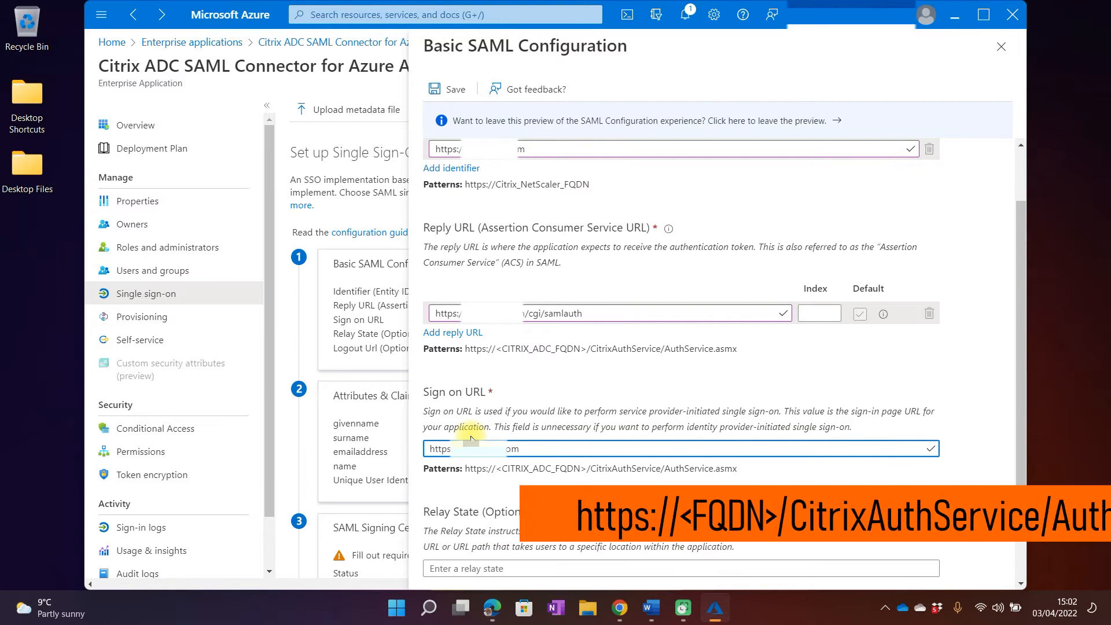
{"action": "type", "text": "/CitrixAuthService"}
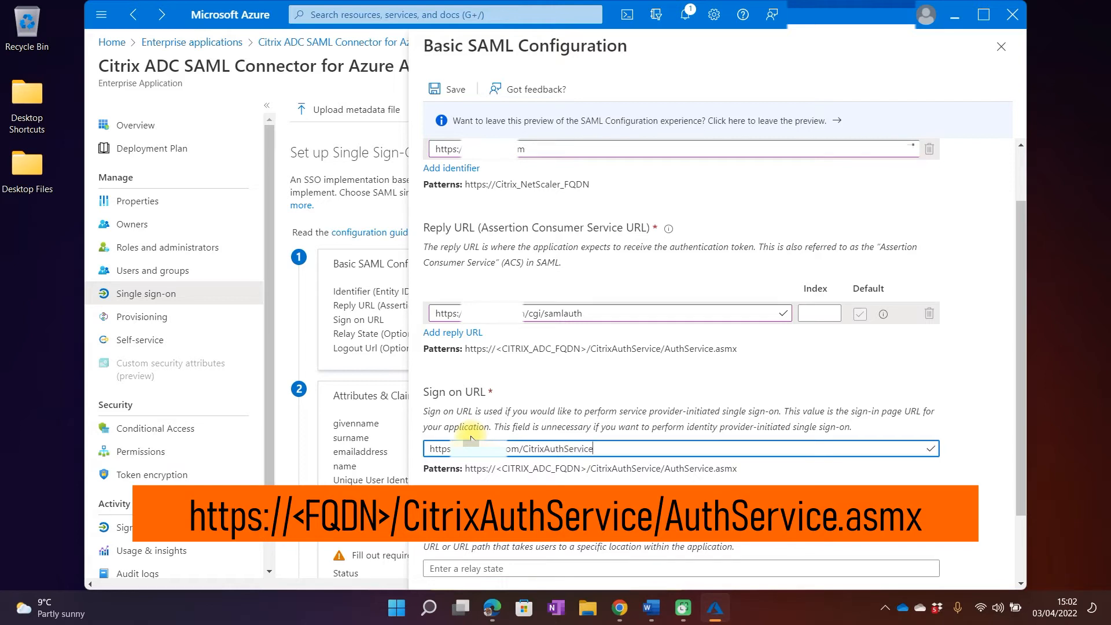
{"action": "type", "text": "/AuthService.asmx"}
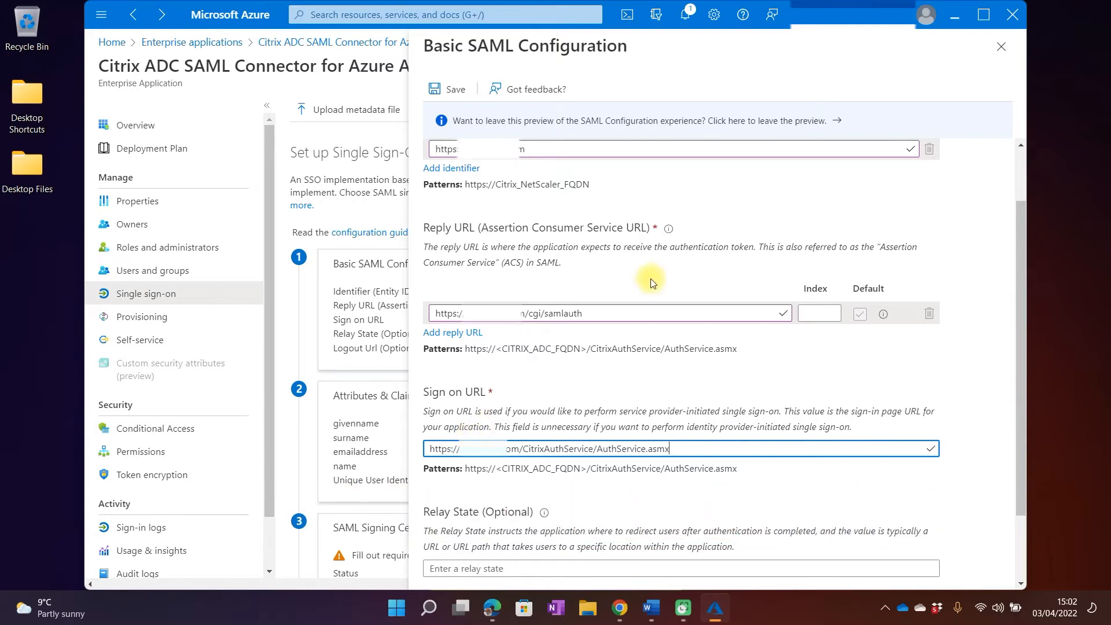
{"action": "left_click", "coordinate": [456, 90]}
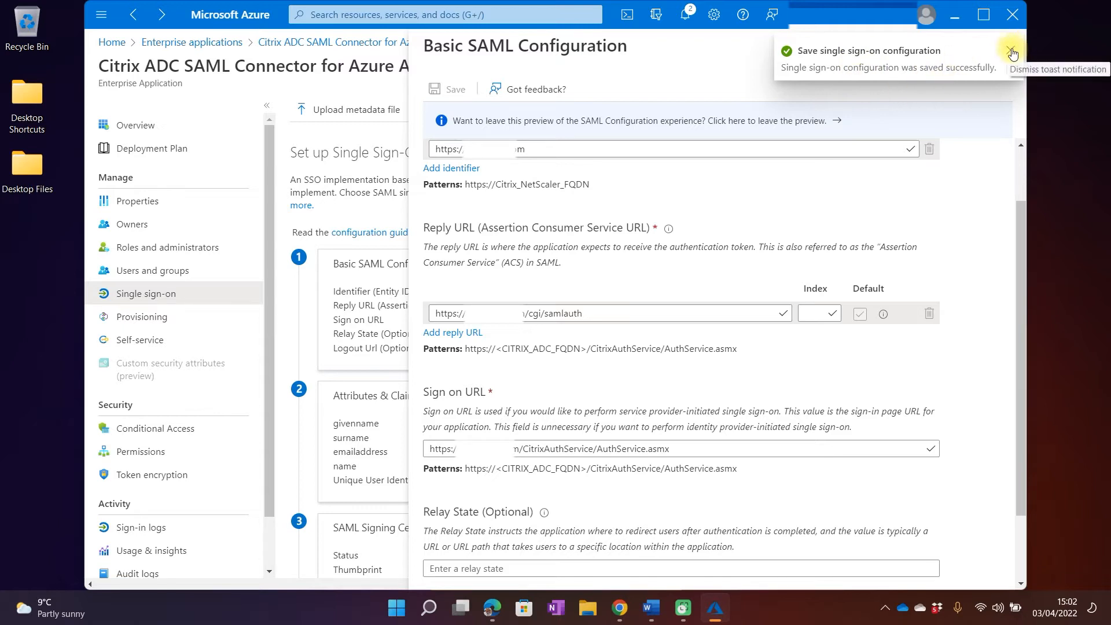
Close the Basic SAML Configuration pane and skip testing, returning to the SAML sign-on page.
{"action": "left_click", "coordinate": [1011, 51]}
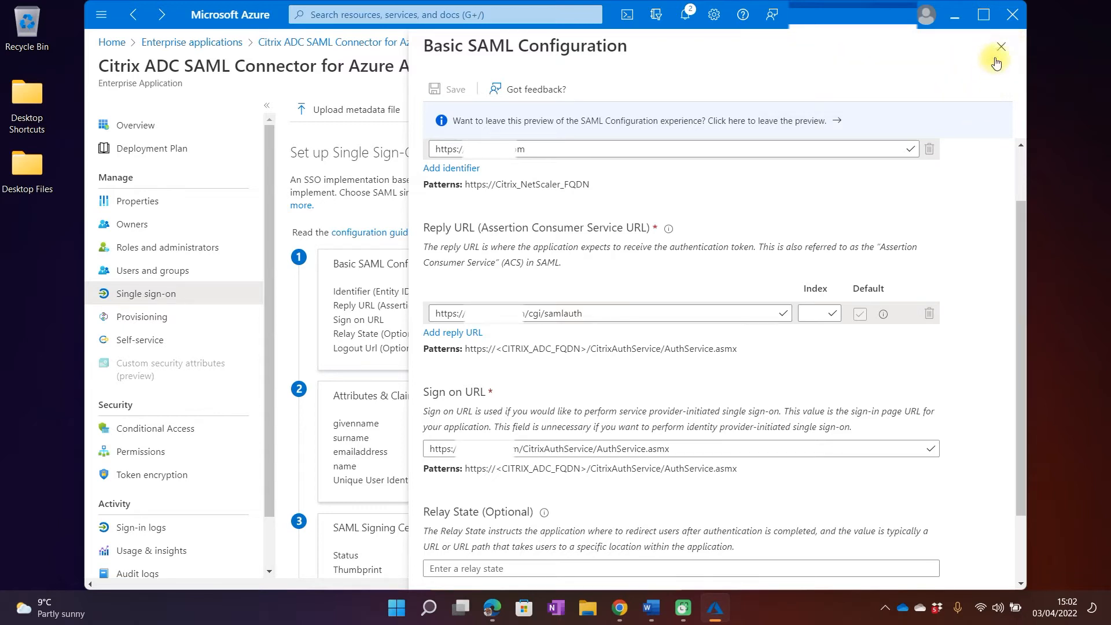
{"action": "left_click", "coordinate": [1001, 48]}
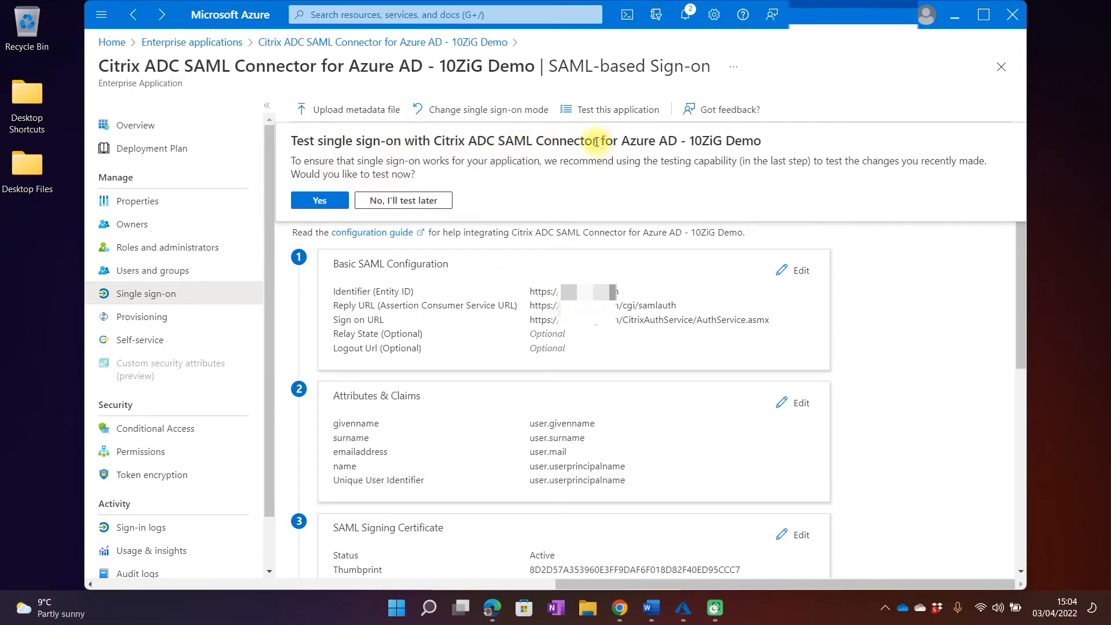
{"action": "left_click", "coordinate": [410, 201]}
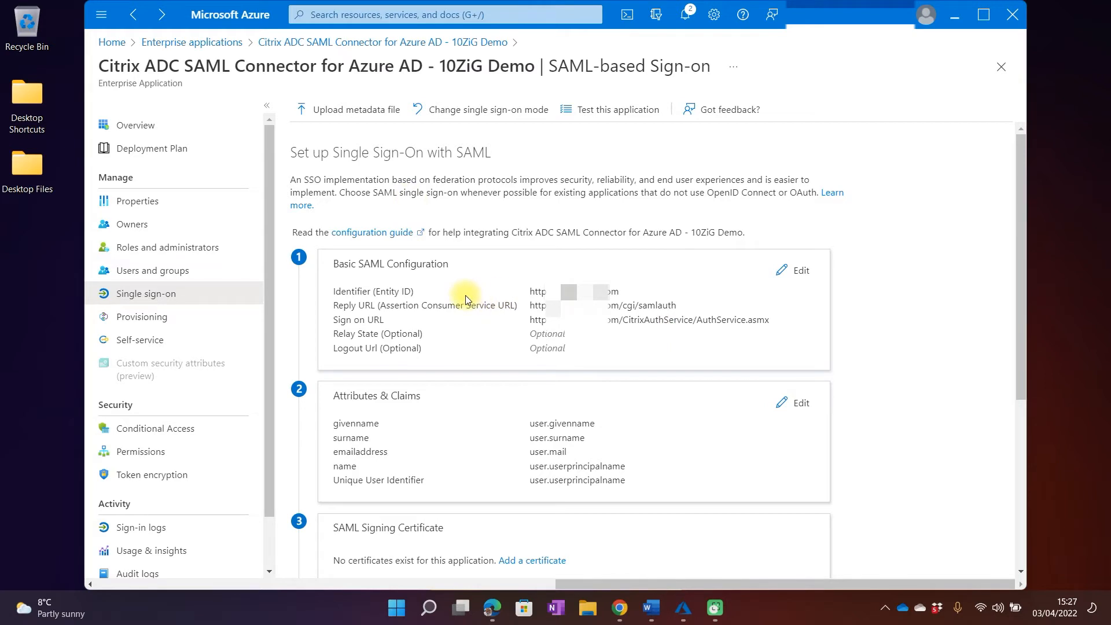
{"action": "left_click", "coordinate": [452, 341]}
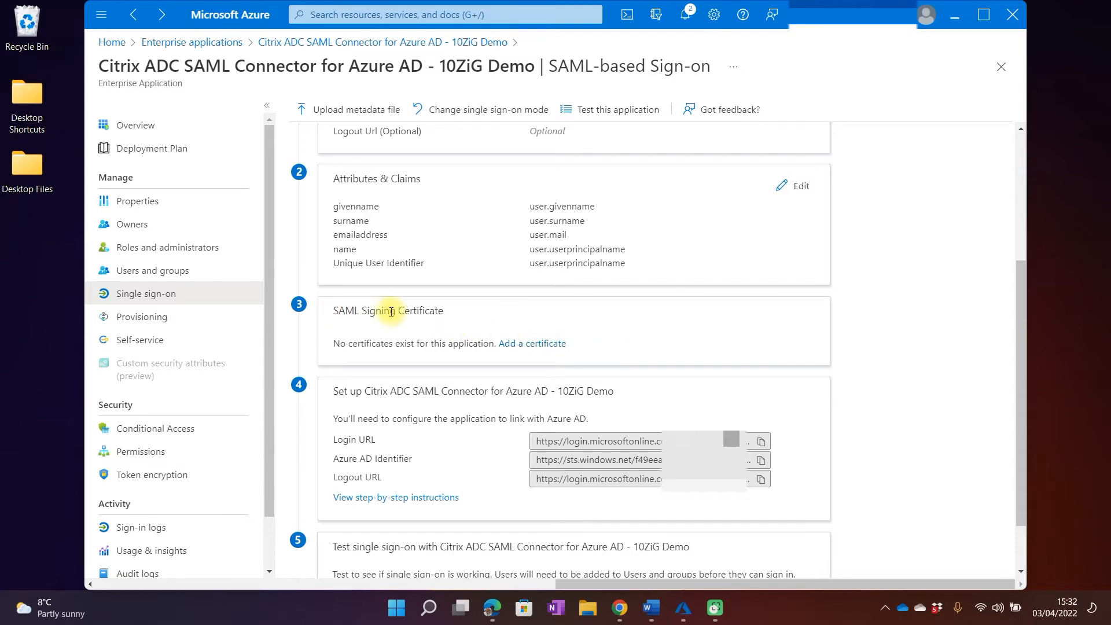
Create a new signing certificate set to 'Sign SAML response and assertion', save it, and close the pane.
{"action": "left_click", "coordinate": [535, 344]}
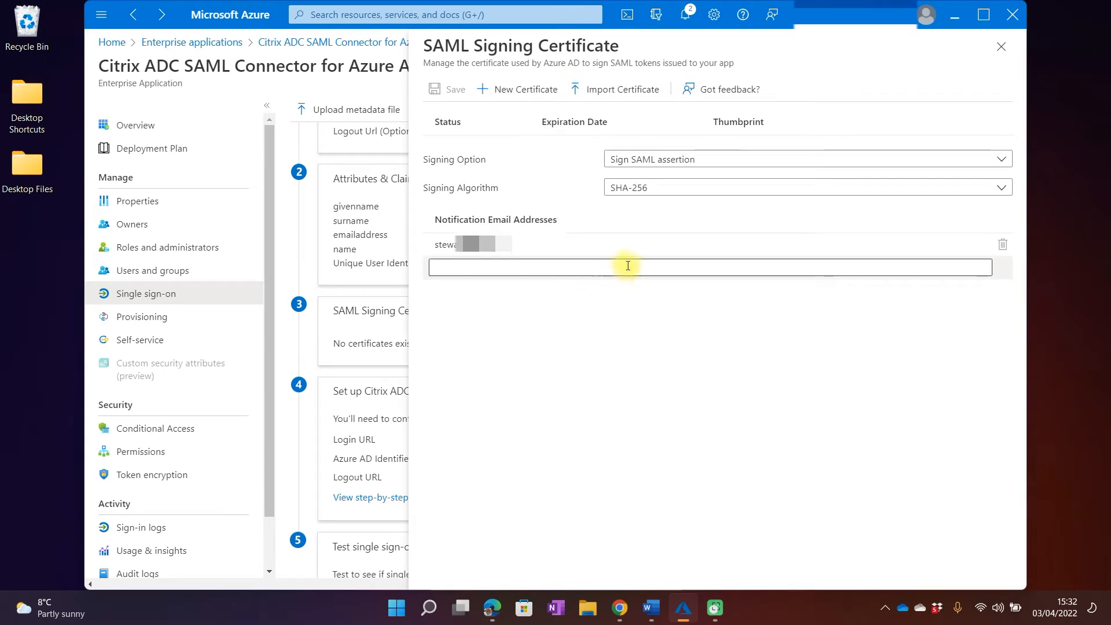
{"action": "left_click", "coordinate": [522, 89]}
{"action": "left_click", "coordinate": [752, 182]}
{"action": "left_click", "coordinate": [747, 238]}
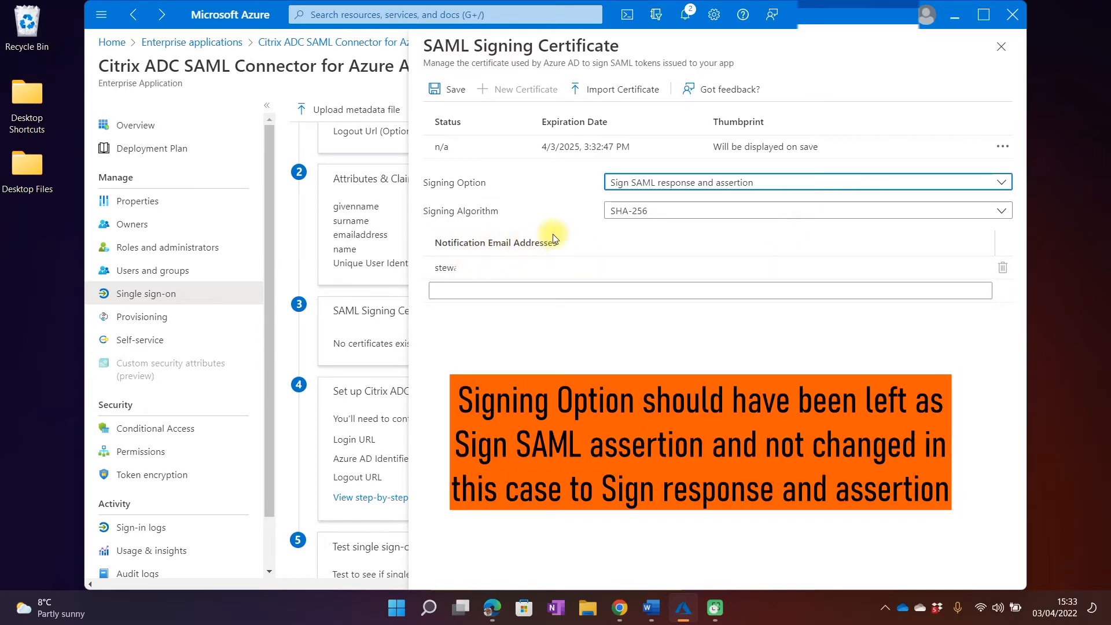
{"action": "left_click", "coordinate": [529, 266]}
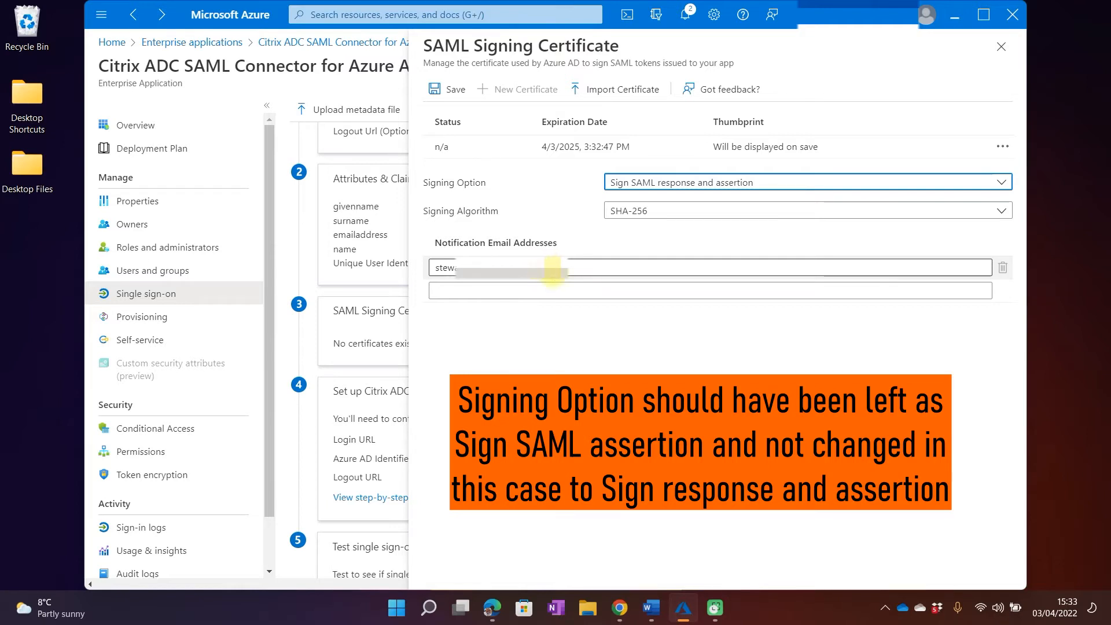
{"action": "left_click", "coordinate": [552, 281]}
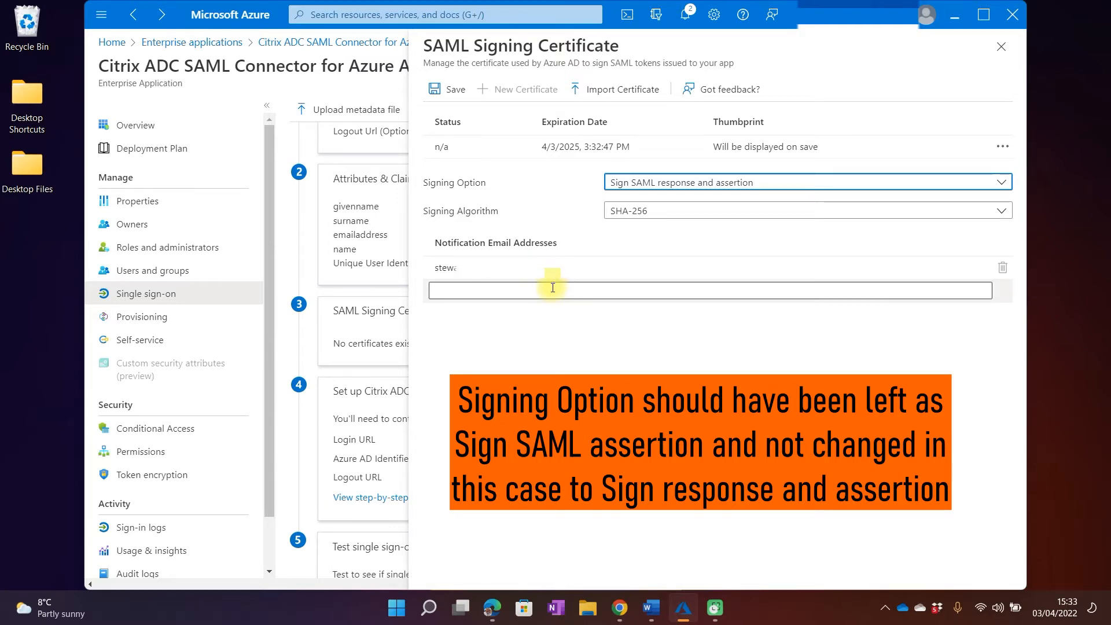
{"action": "left_click", "coordinate": [448, 89]}
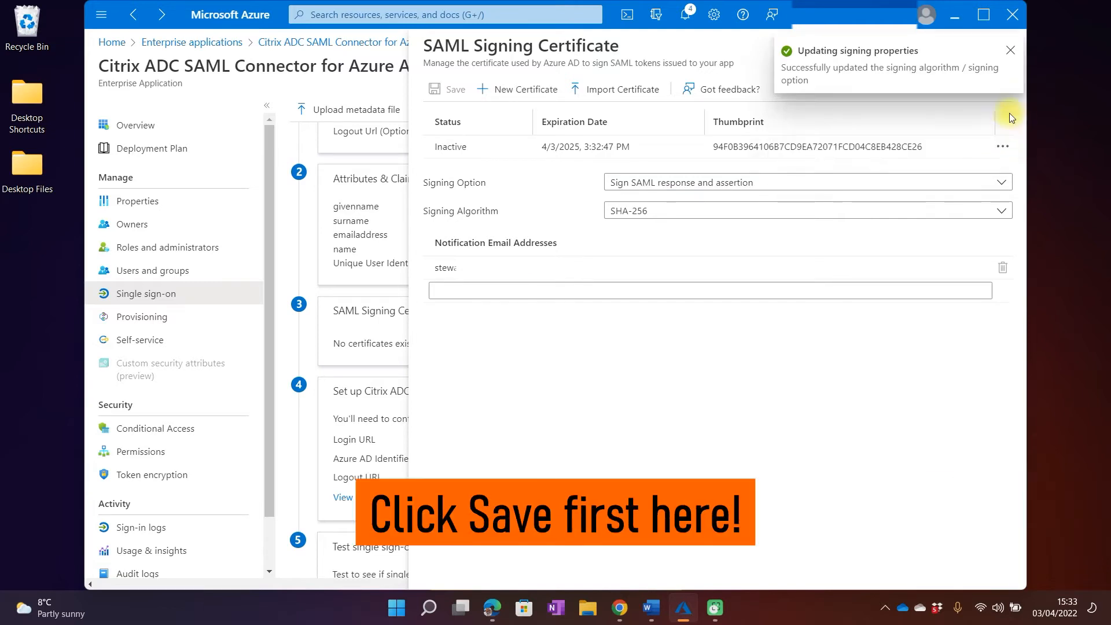
{"action": "left_click", "coordinate": [1007, 51]}
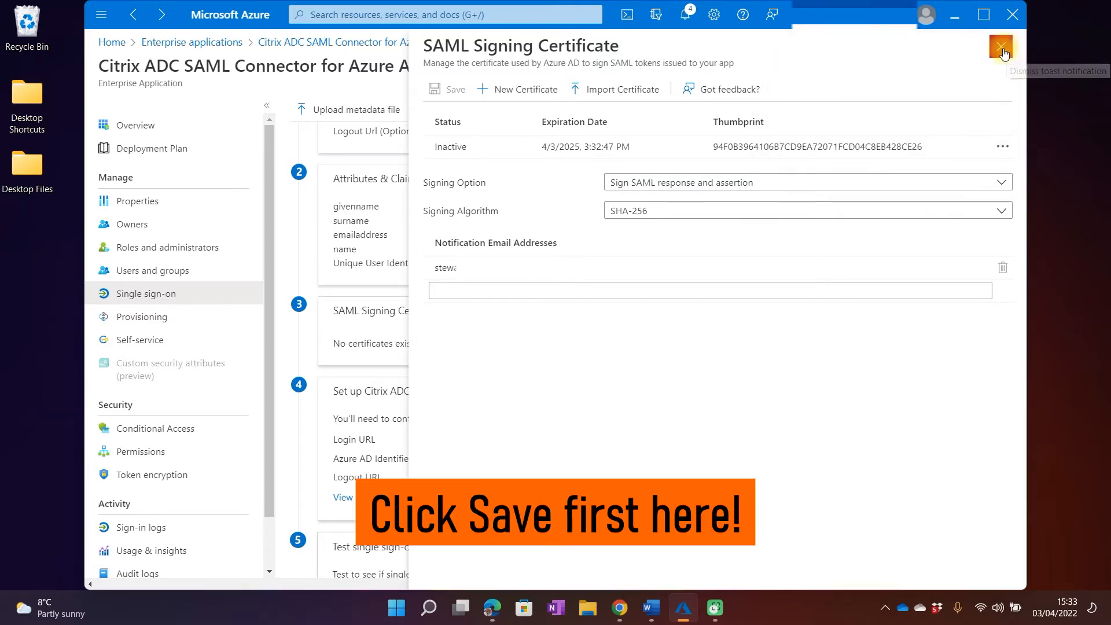
{"action": "left_click", "coordinate": [1004, 51]}
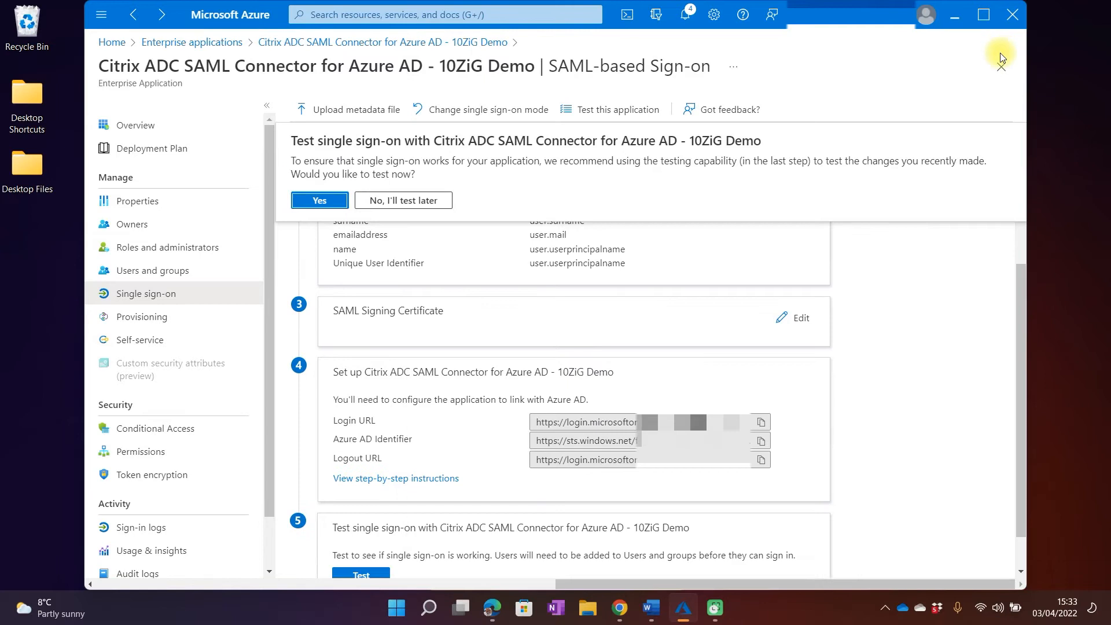
{"action": "left_click", "coordinate": [392, 202]}
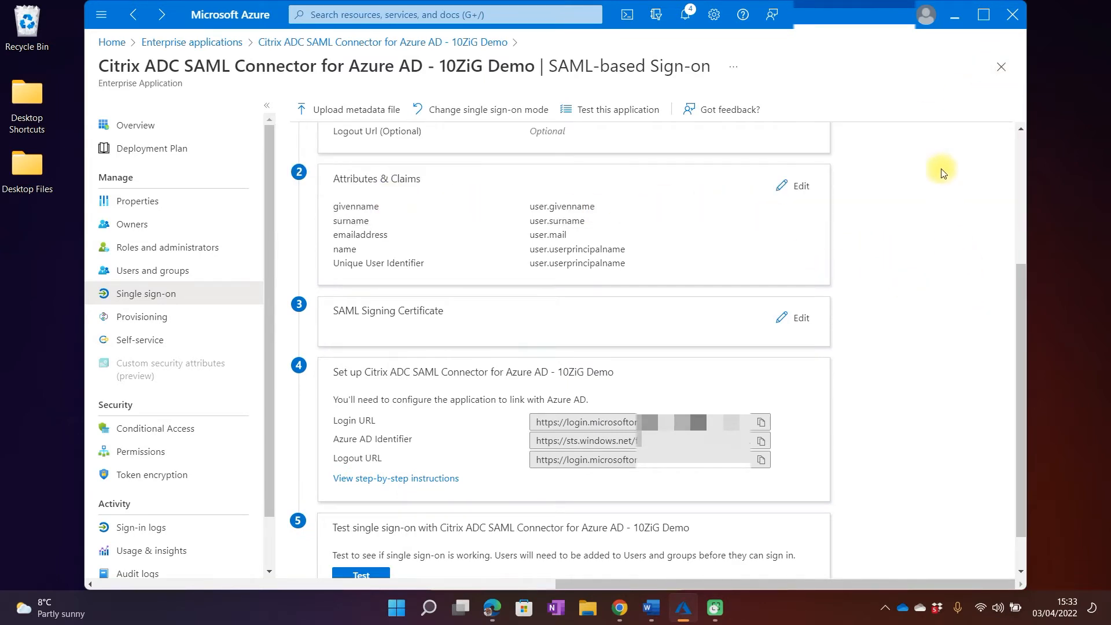
{"action": "scroll", "coordinate": [580, 282], "scroll_direction": "down", "scroll_amount": 1}
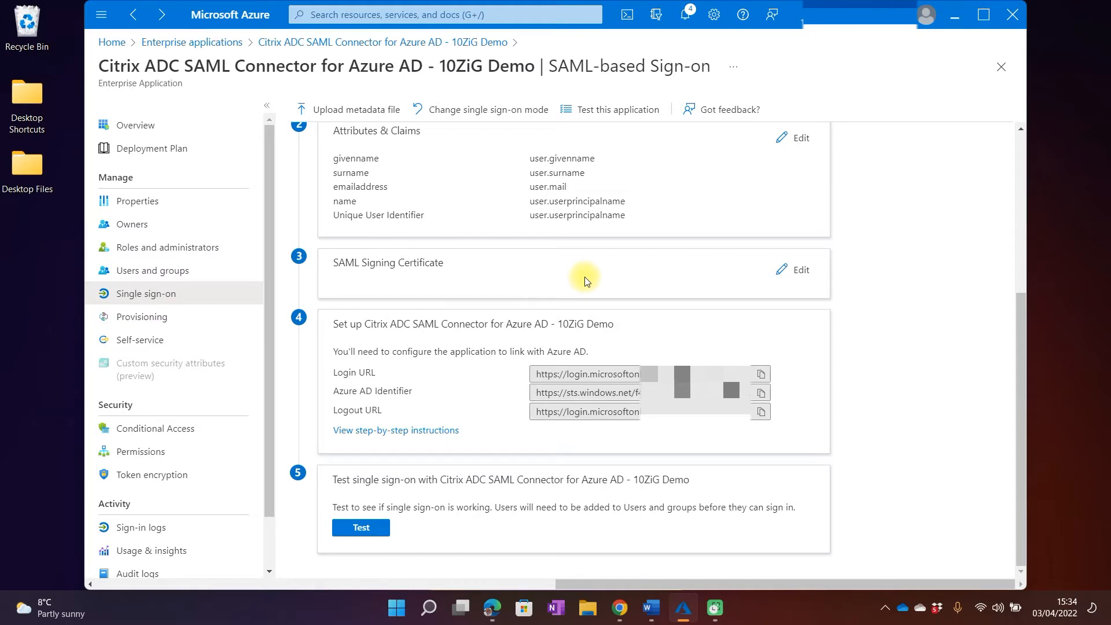
Make the new signing certificate active, confirm it, close the pane, and put off testing.
{"action": "left_click", "coordinate": [799, 269]}
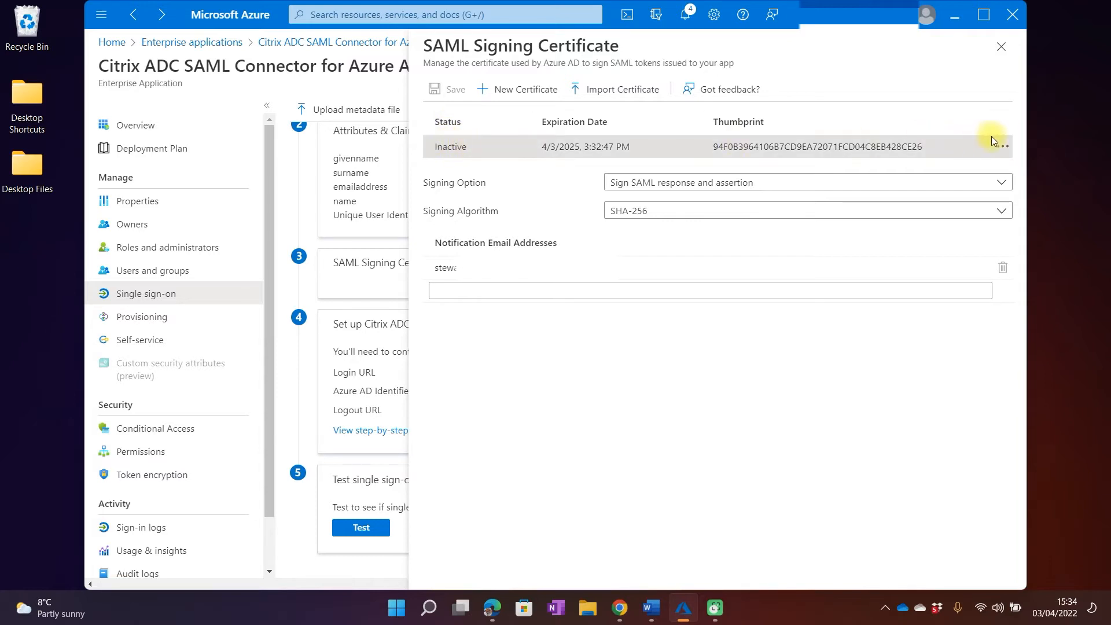
{"action": "left_click", "coordinate": [1002, 146]}
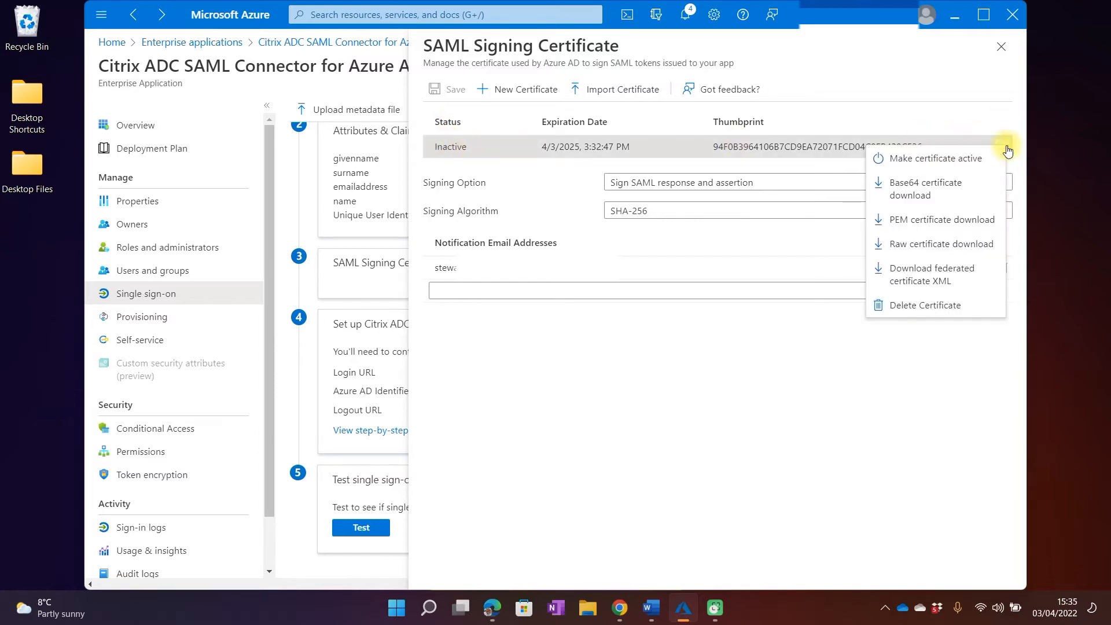
{"action": "left_click", "coordinate": [945, 167]}
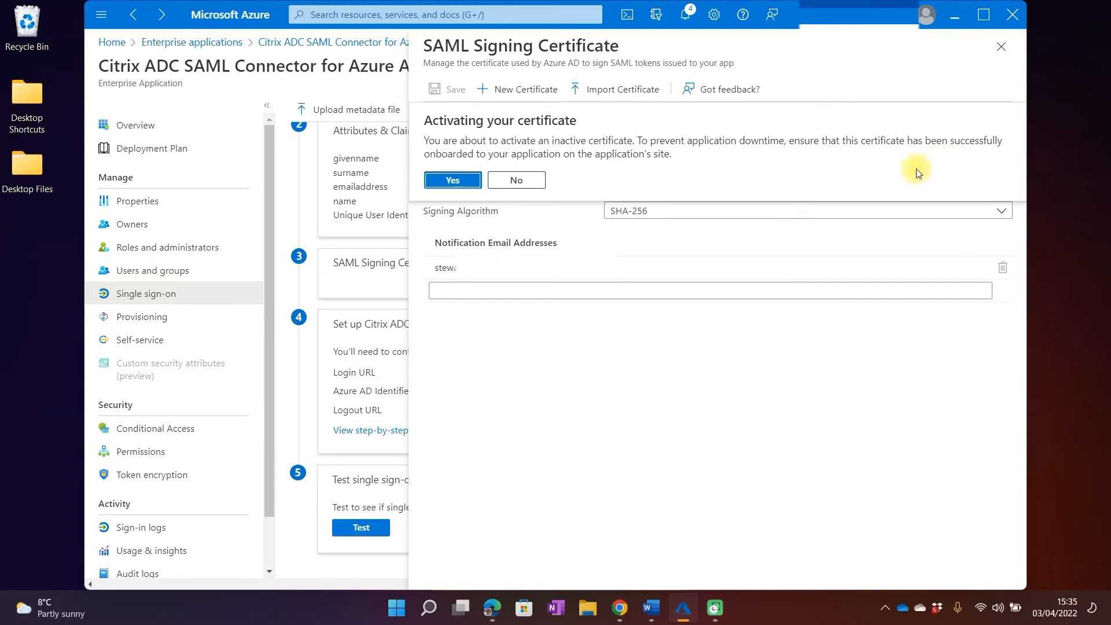
{"action": "left_click", "coordinate": [457, 180]}
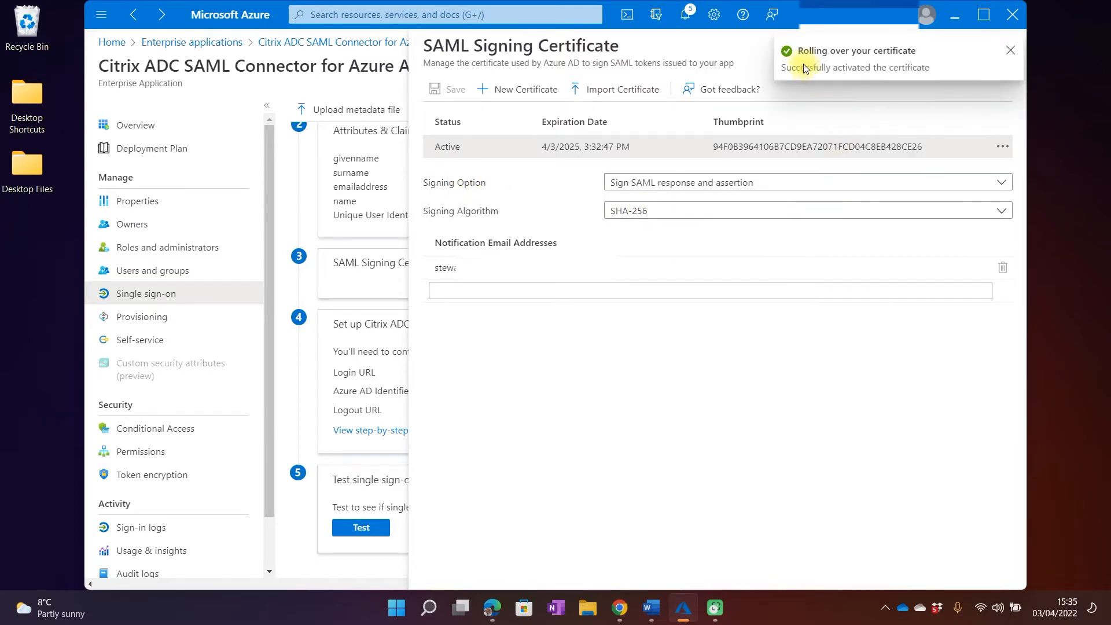
{"action": "left_click", "coordinate": [1010, 53]}
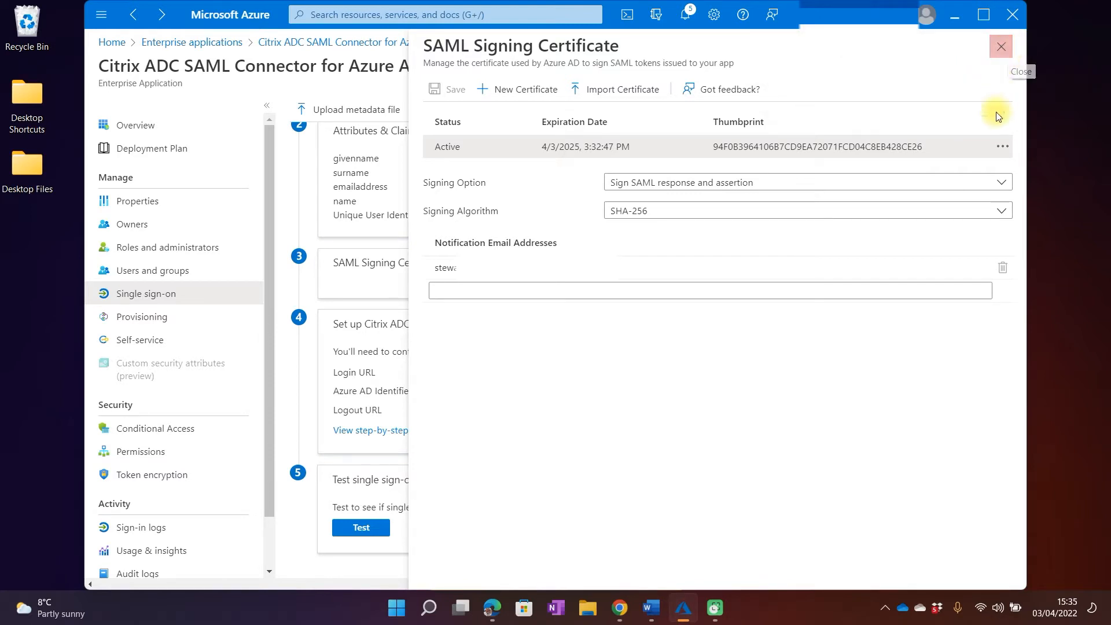
{"action": "left_click", "coordinate": [1005, 54]}
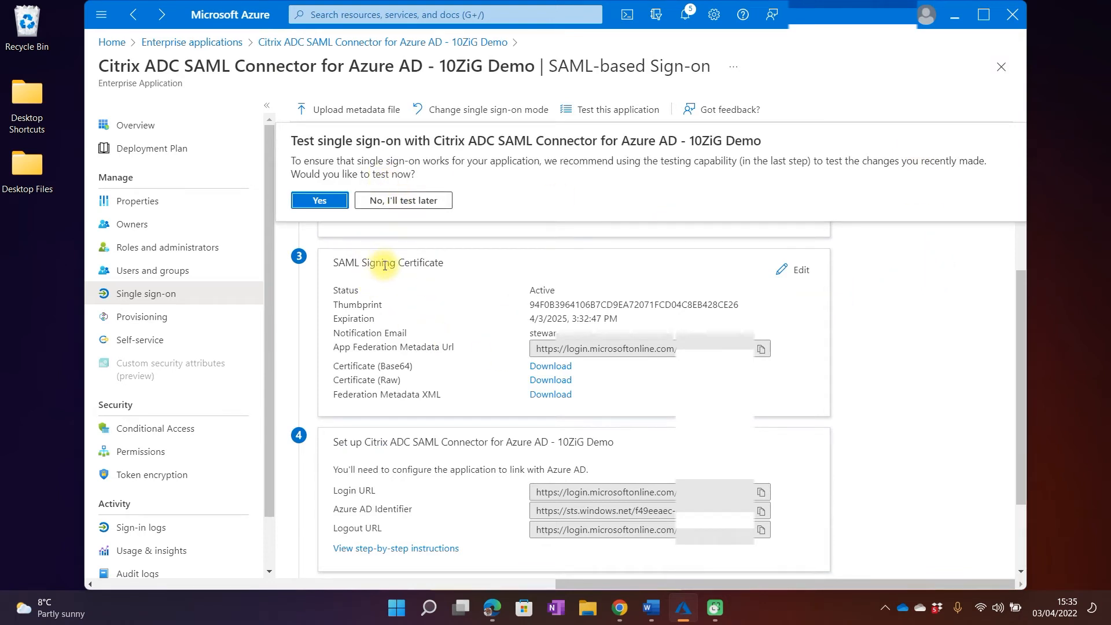
{"action": "left_click", "coordinate": [401, 201]}
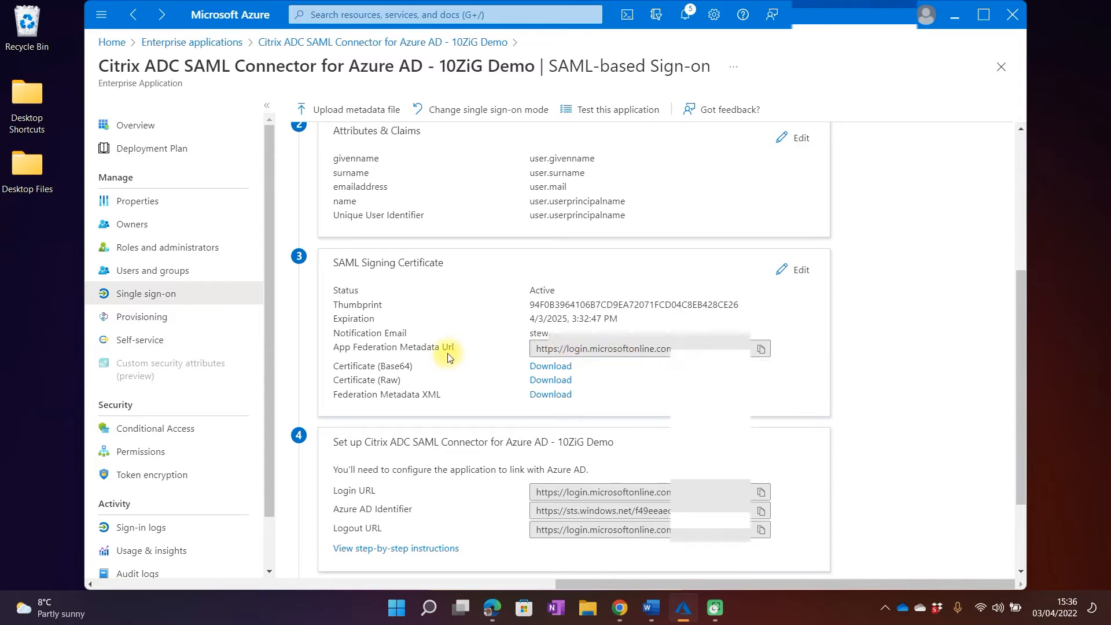
Download the Base64 signing certificate and save the .cer file to the Desktop.
{"action": "left_click", "coordinate": [552, 366]}
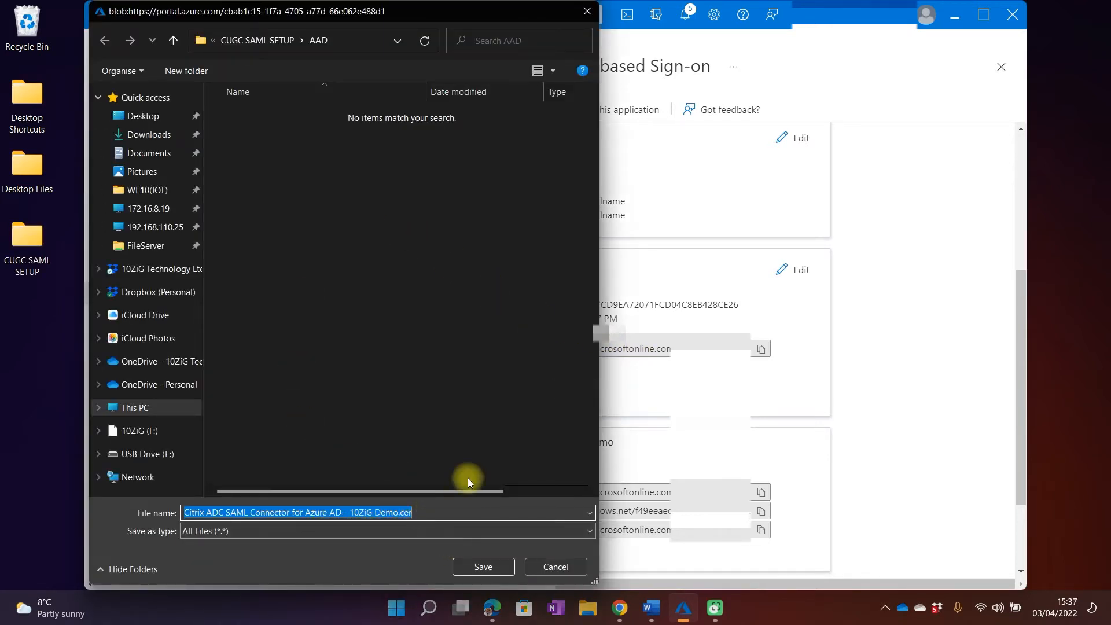
{"action": "left_click", "coordinate": [153, 116]}
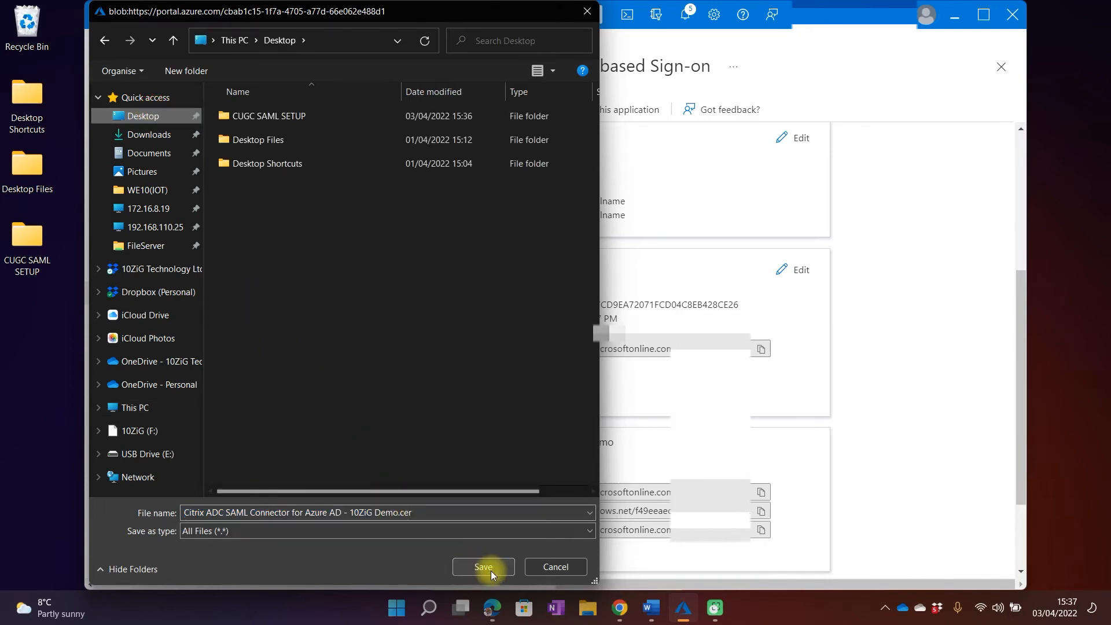
{"action": "left_click", "coordinate": [491, 571]}
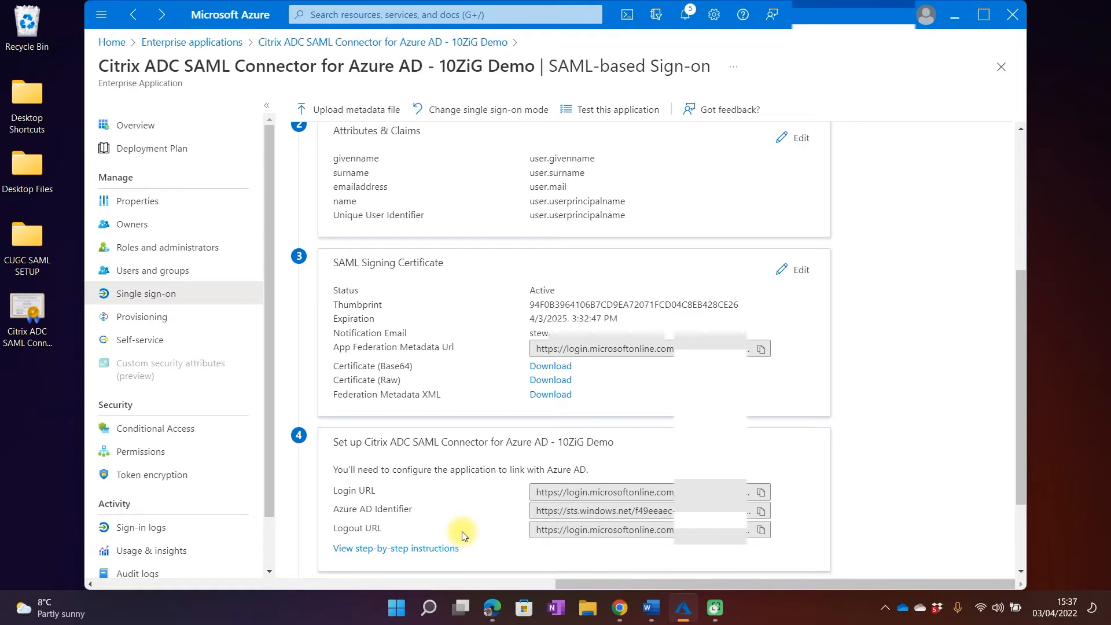
Search 'conditional', go to Azure AD Conditional Access and open the 10ZiG SAML (AVD/VMware/Citrix) MFA policy.
{"action": "left_click", "coordinate": [349, 15]}
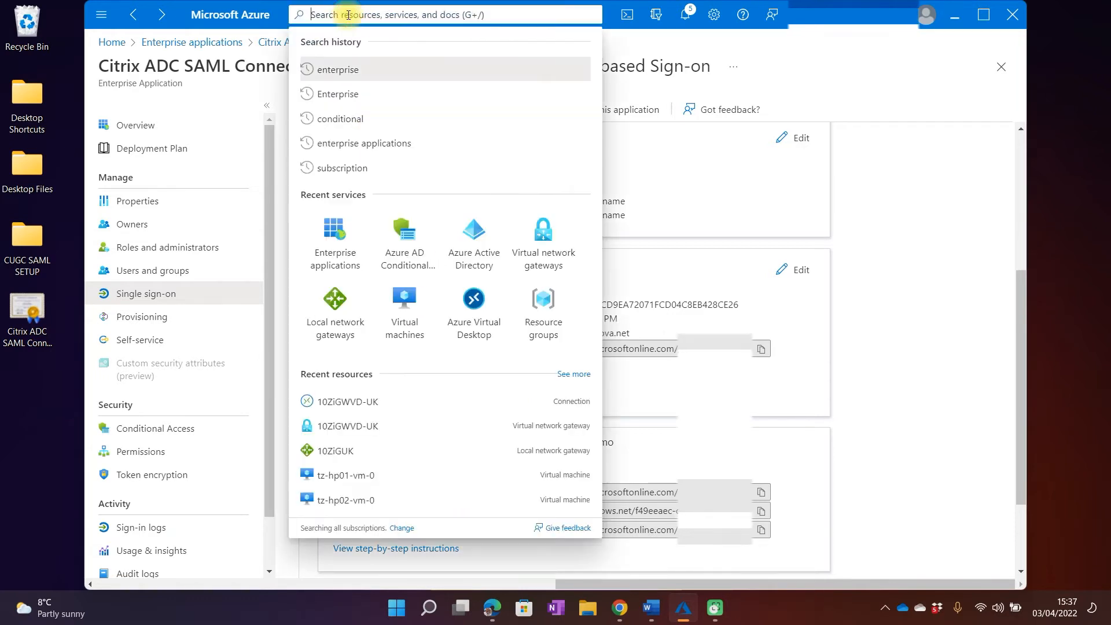
{"action": "type", "text": "c"}
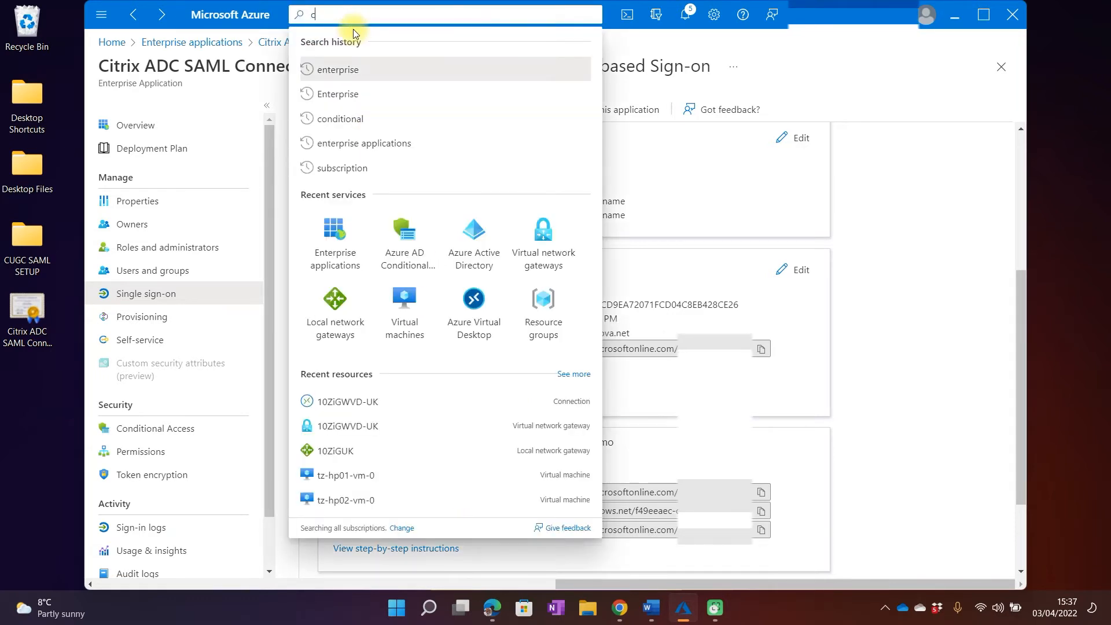
{"action": "type", "text": "onditional"}
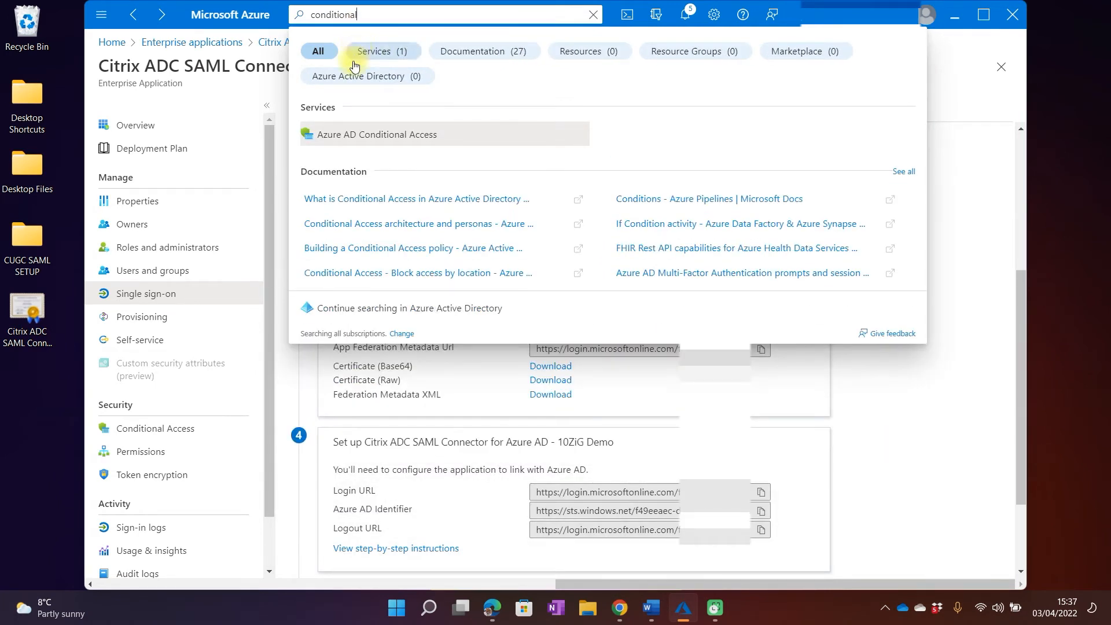
{"action": "left_click", "coordinate": [376, 141]}
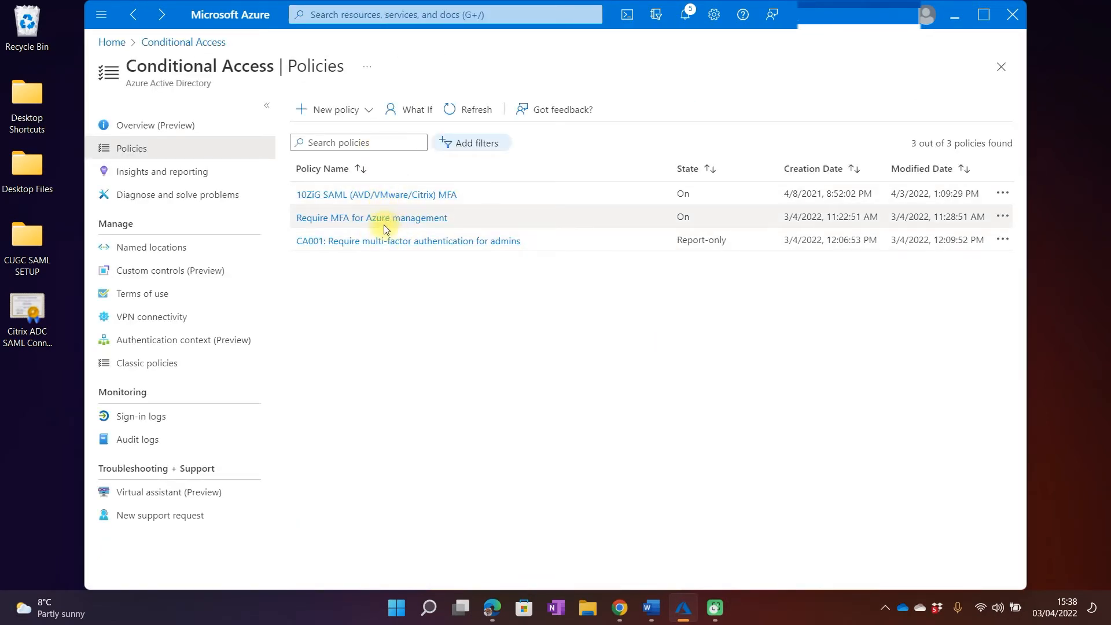
{"action": "left_click", "coordinate": [373, 195]}
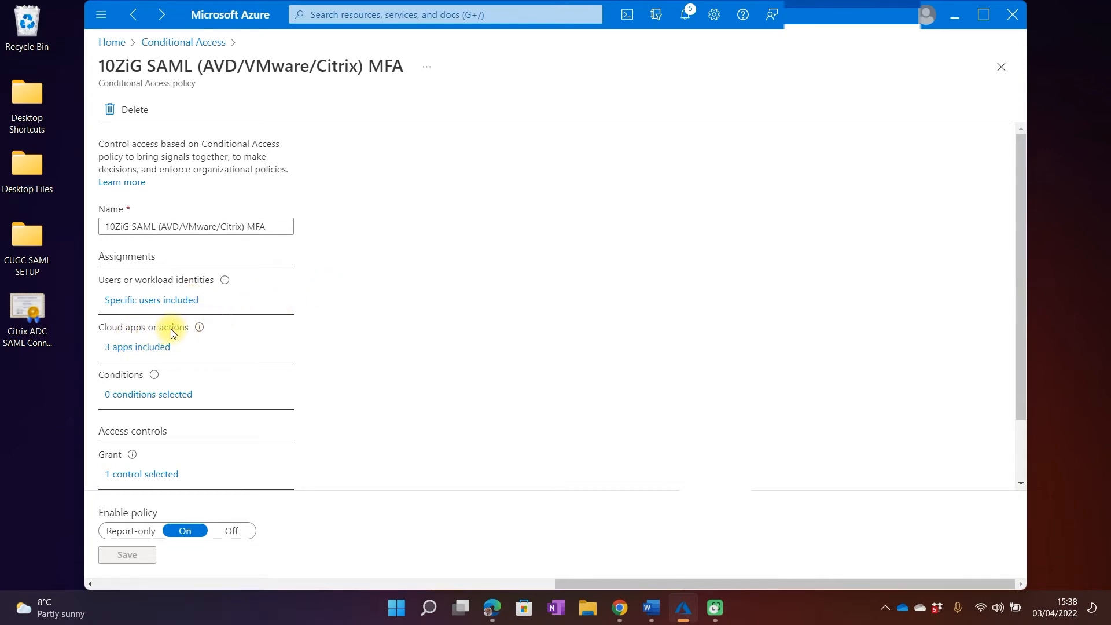
Include the Citrix ADC SAML Connector for Azure AD - 10ZiG Demo app as a fourth cloud app and save.
{"action": "left_click", "coordinate": [142, 349]}
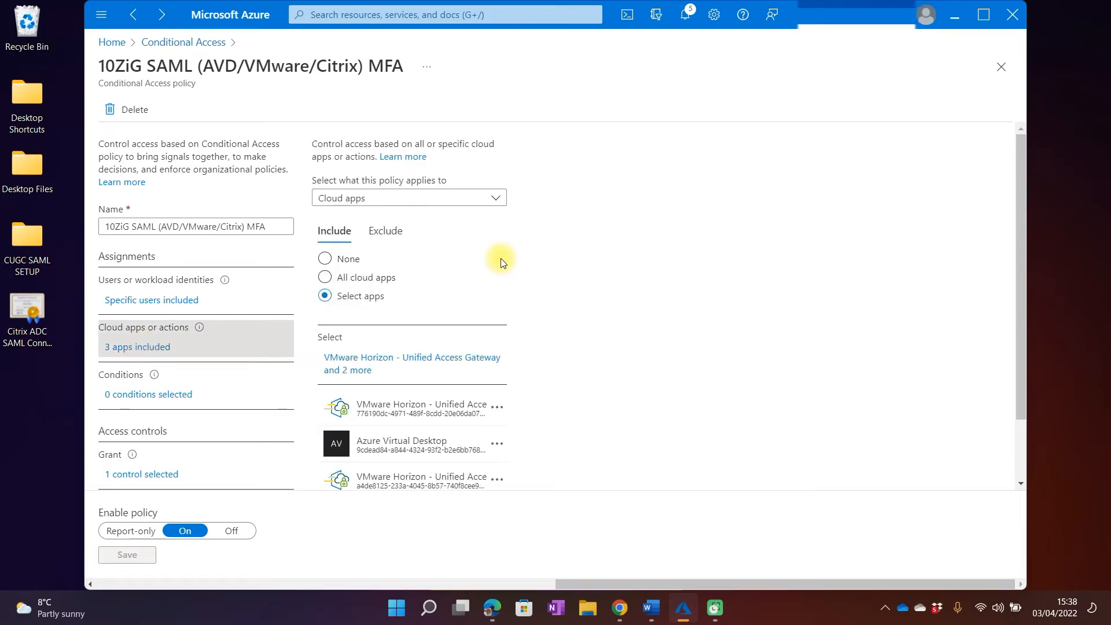
{"action": "left_click", "coordinate": [357, 360]}
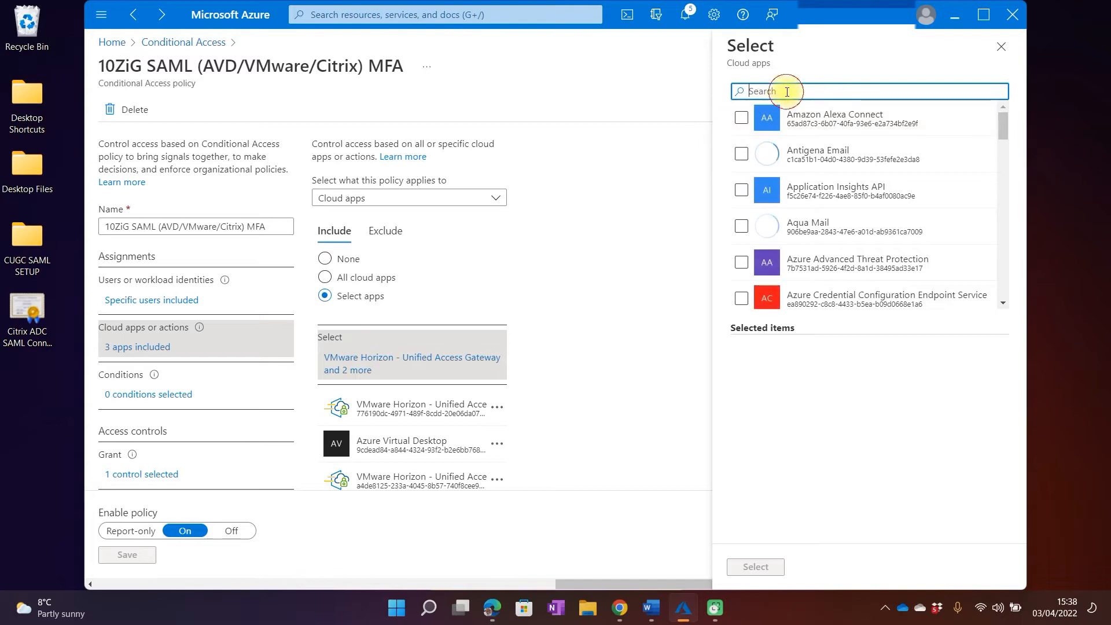
{"action": "type", "text": "citri"}
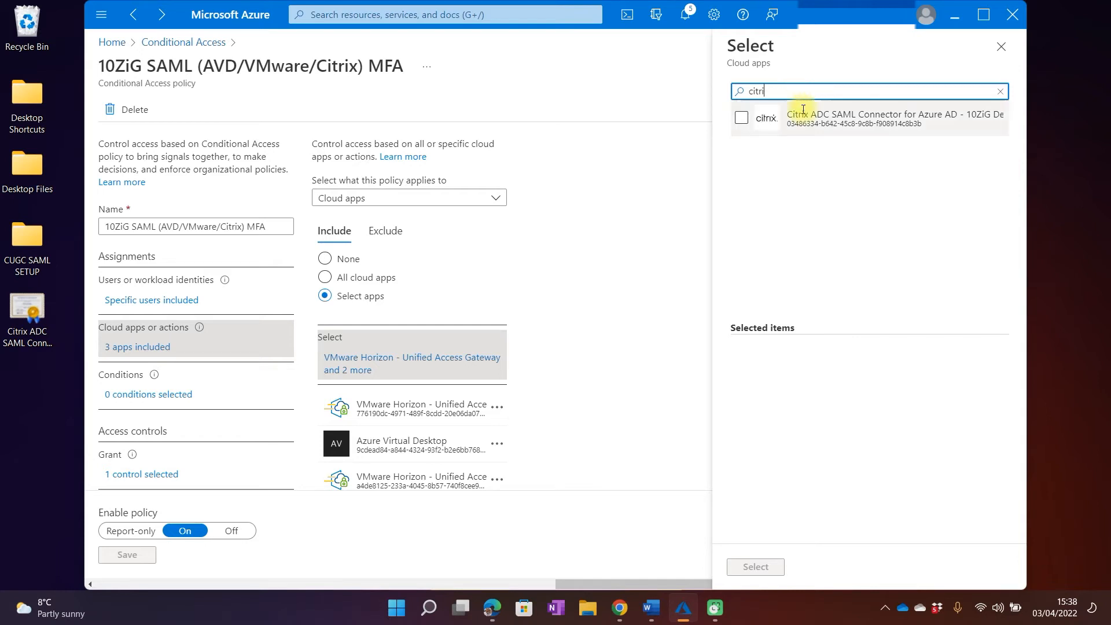
{"action": "left_click", "coordinate": [741, 119]}
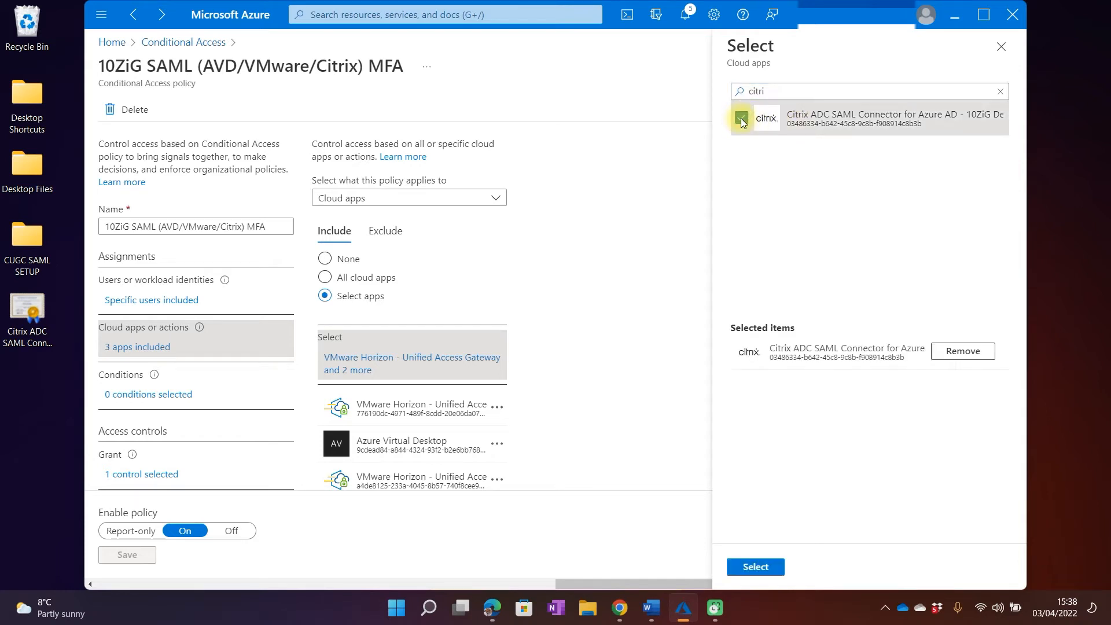
{"action": "left_click", "coordinate": [755, 566]}
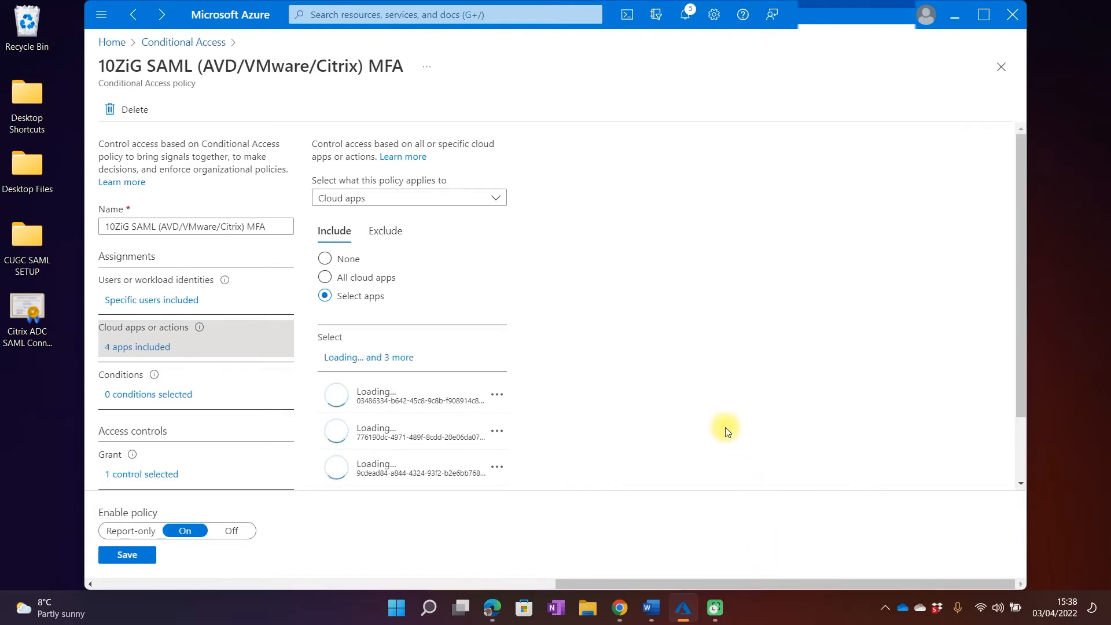
{"action": "scroll", "coordinate": [573, 354], "scroll_direction": "down", "scroll_amount": 2}
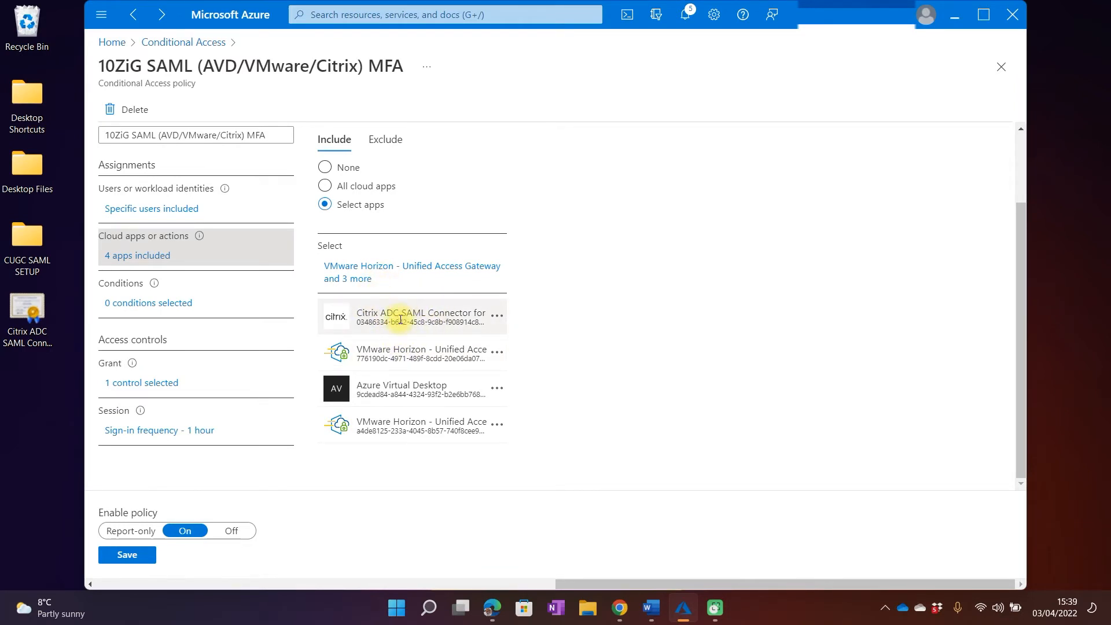
{"action": "left_click", "coordinate": [128, 554]}
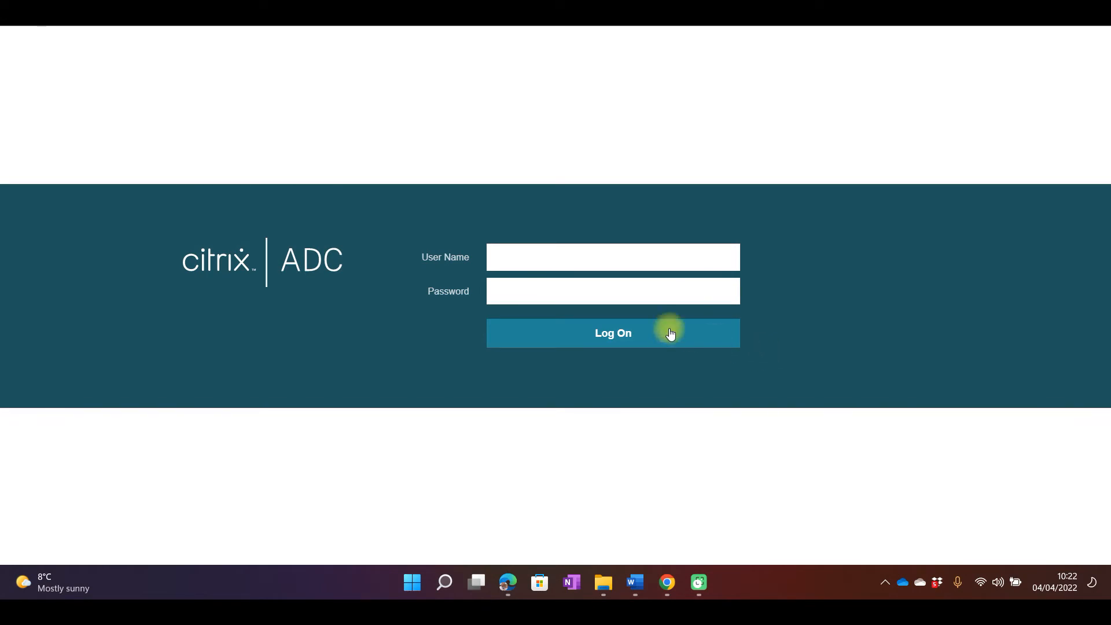
Log in to the ADC and navigate to Traffic Management > SSL > Certificates > CA Certificates.
{"action": "left_click", "coordinate": [582, 260]}
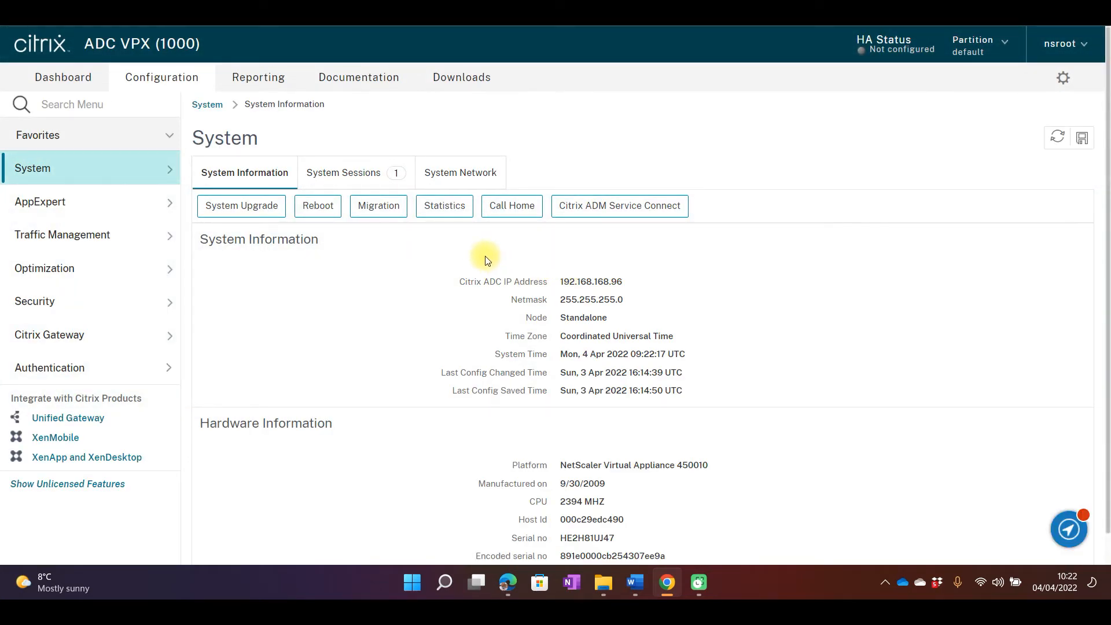
{"action": "left_click", "coordinate": [81, 235]}
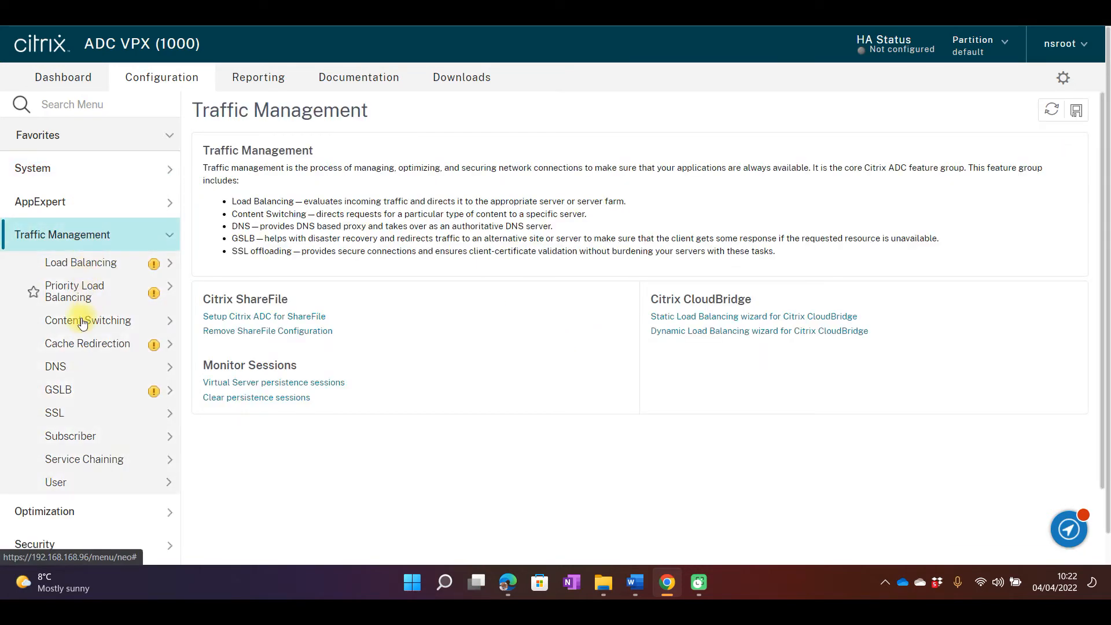
{"action": "left_click", "coordinate": [55, 413]}
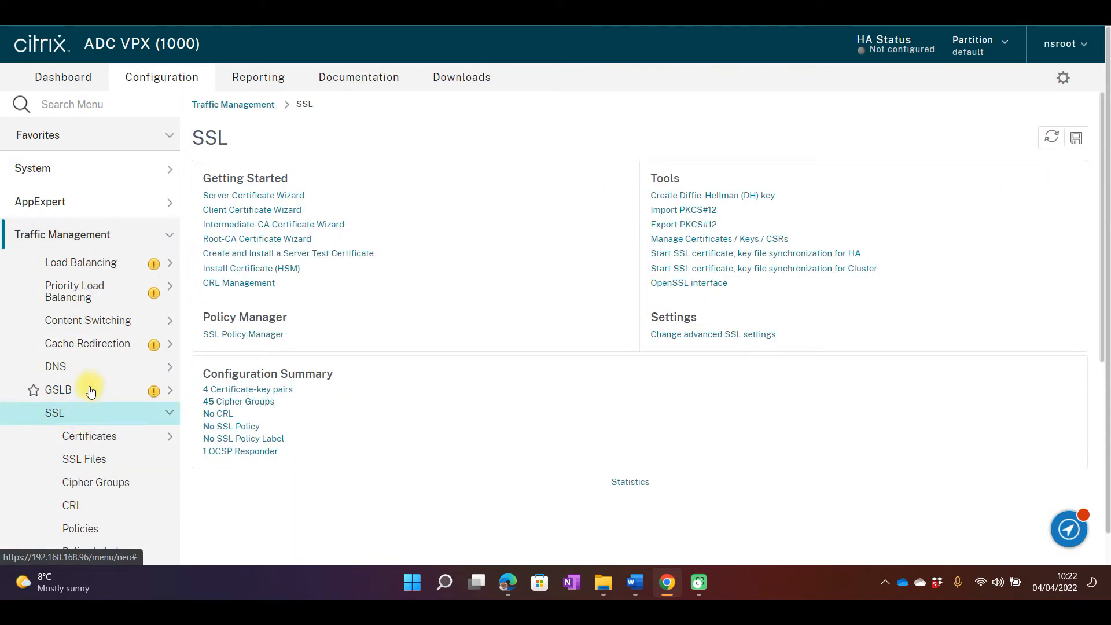
{"action": "scroll", "coordinate": [87, 390], "scroll_direction": "down", "scroll_amount": 2}
{"action": "left_click", "coordinate": [90, 292]}
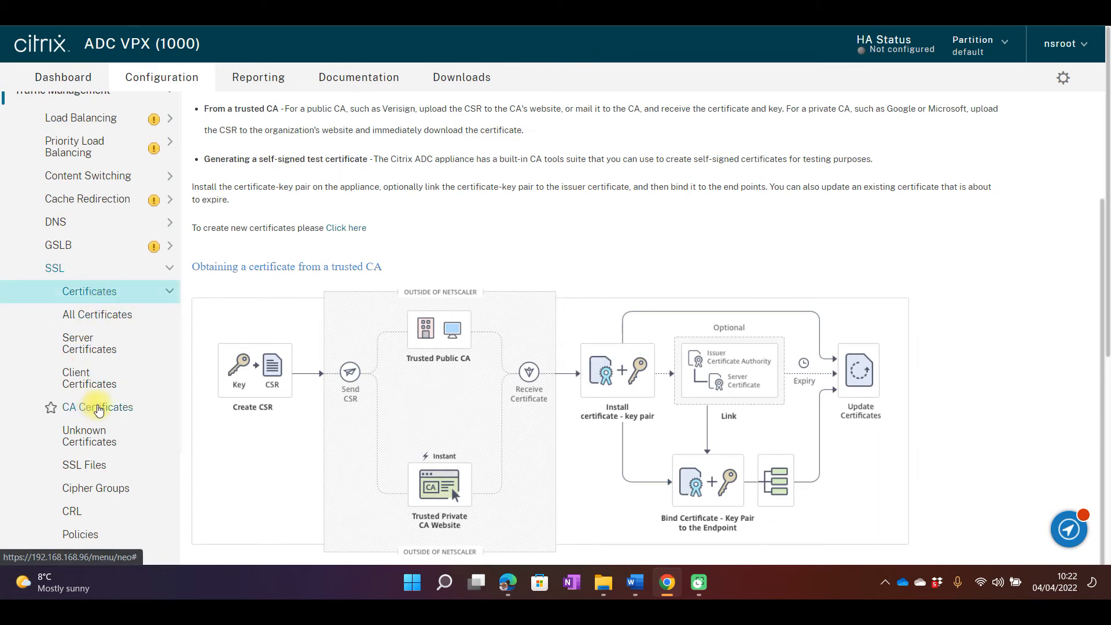
{"action": "left_click", "coordinate": [94, 408]}
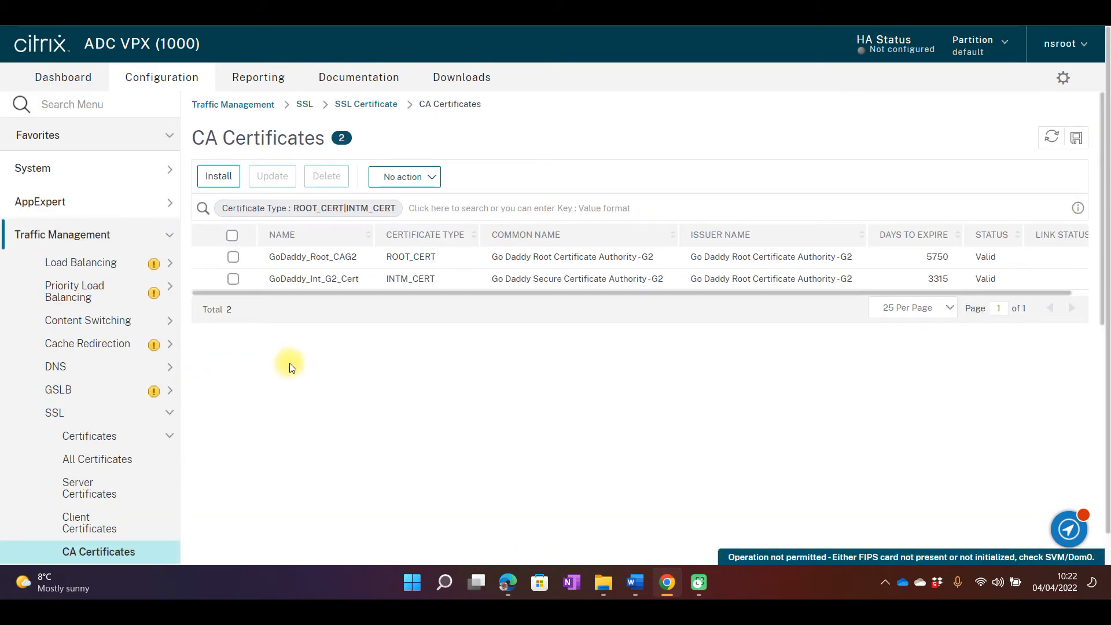
Install the Azure connector .cer file from the Desktop as CA certificate Azure_IdP_Cert.
{"action": "left_click", "coordinate": [218, 177]}
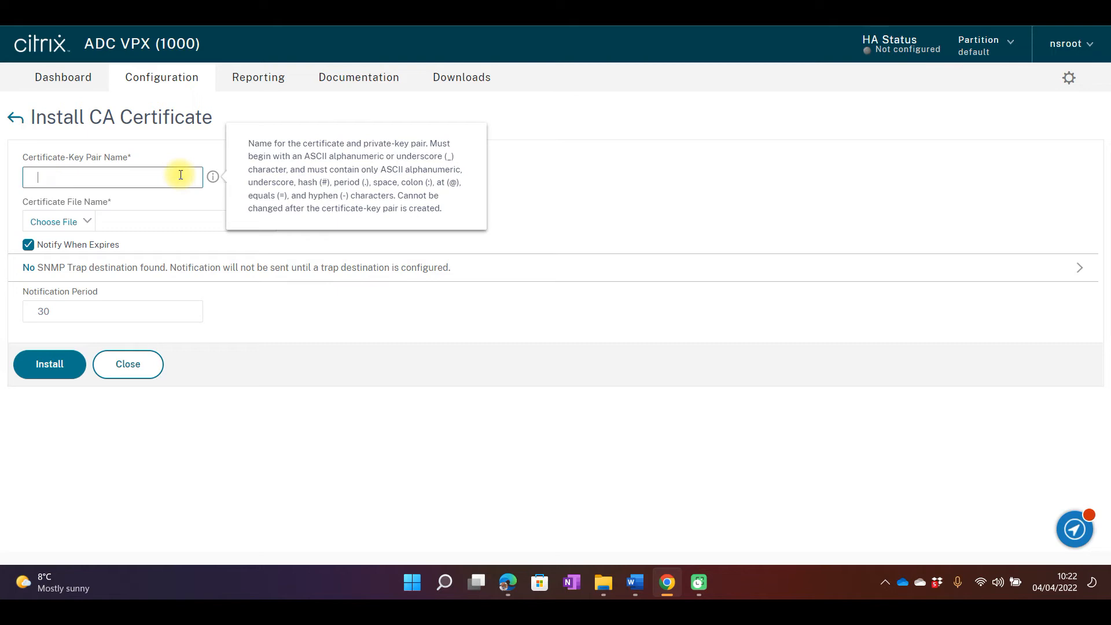
{"action": "type", "text": "Azure_IdP_Cert"}
{"action": "left_click", "coordinate": [66, 223]}
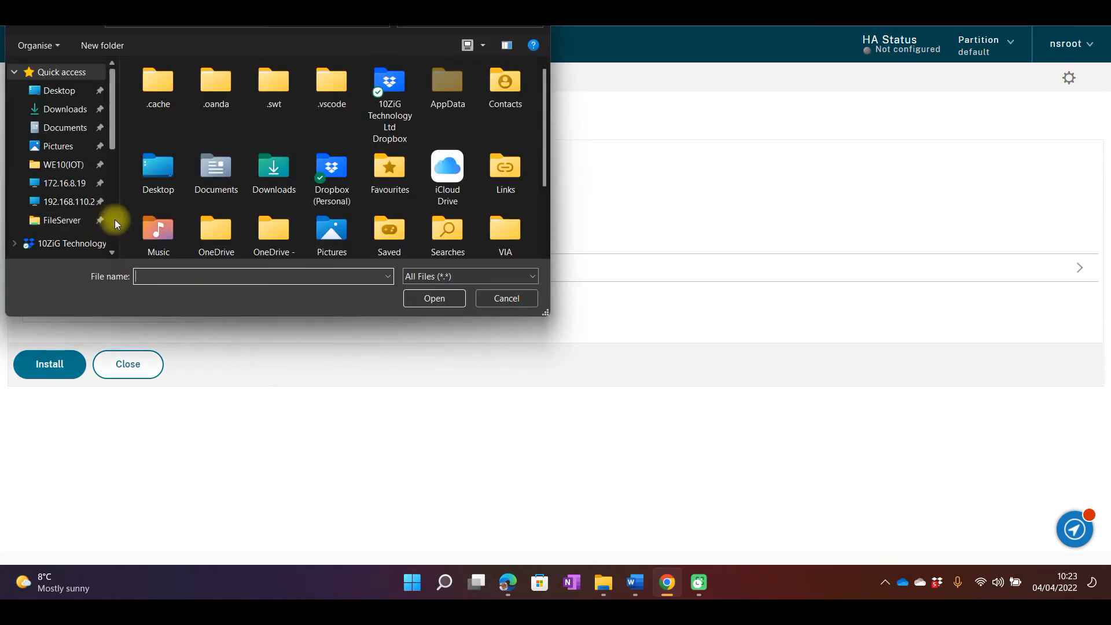
{"action": "left_click", "coordinate": [71, 91]}
{"action": "left_click", "coordinate": [199, 163]}
{"action": "double_click", "coordinate": [199, 162]}
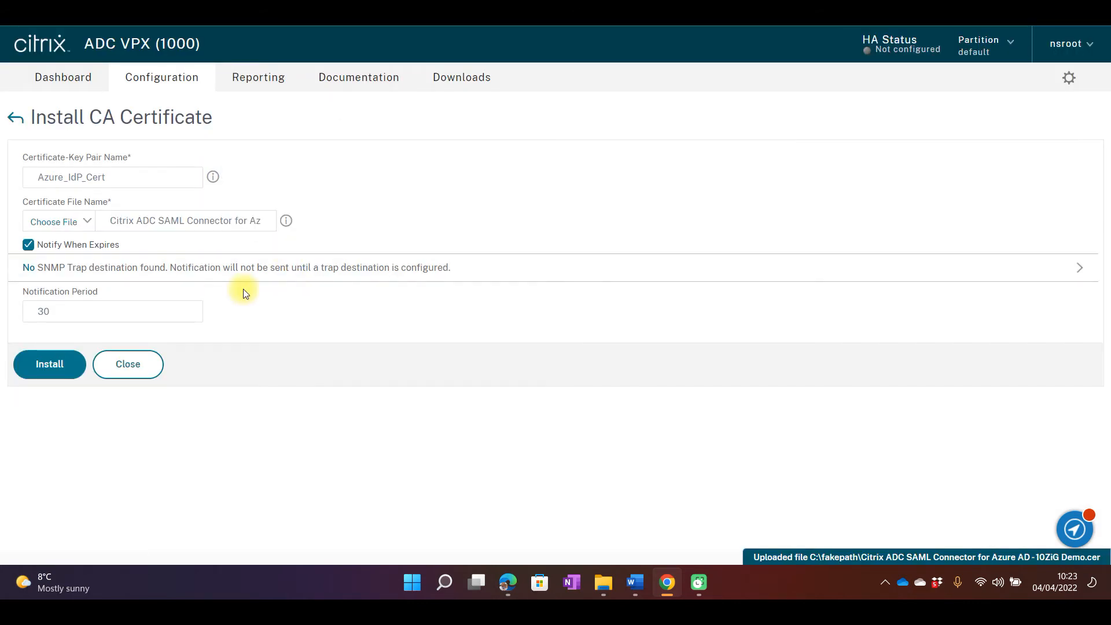
{"action": "left_click", "coordinate": [61, 366]}
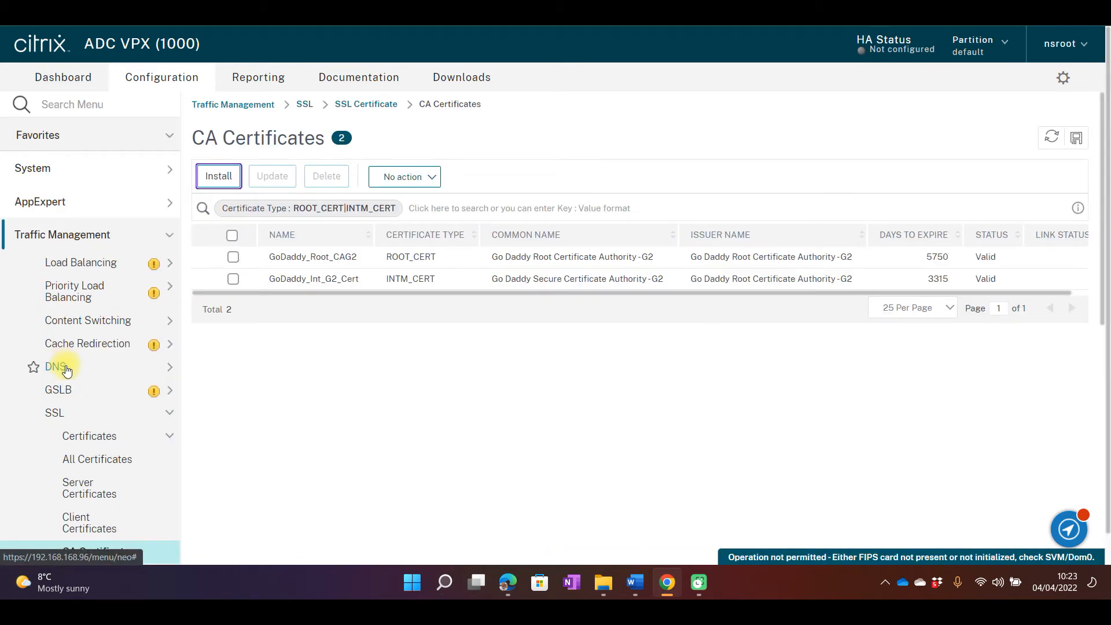
Check the Unknown Certificates list for Azure_IdP_Cert.
{"action": "scroll", "coordinate": [81, 398], "scroll_direction": "down", "scroll_amount": 4}
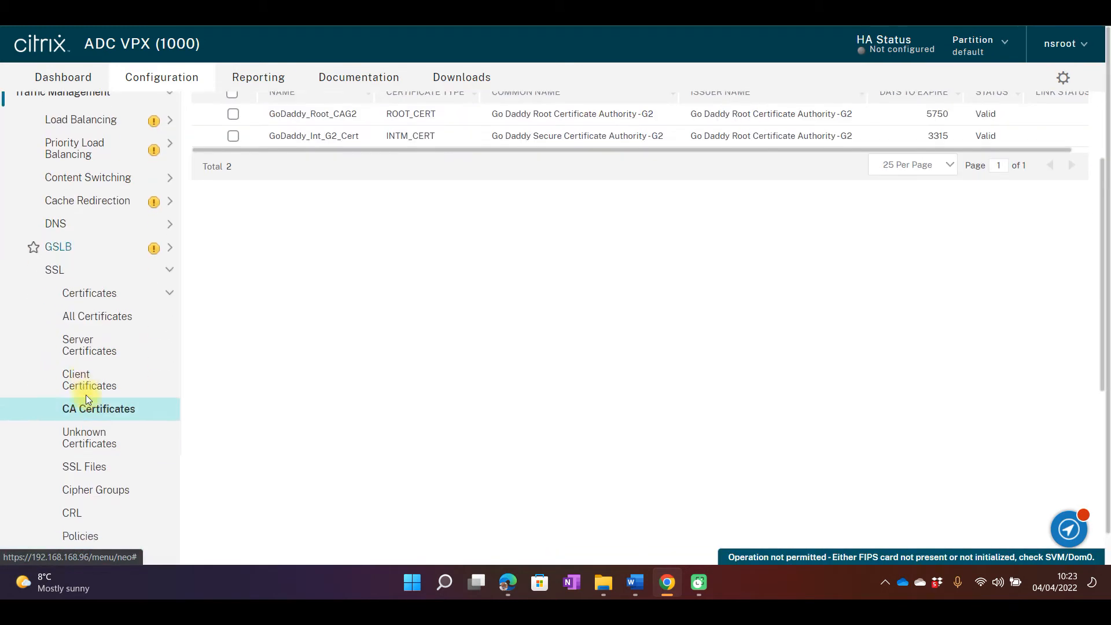
{"action": "left_click", "coordinate": [87, 365]}
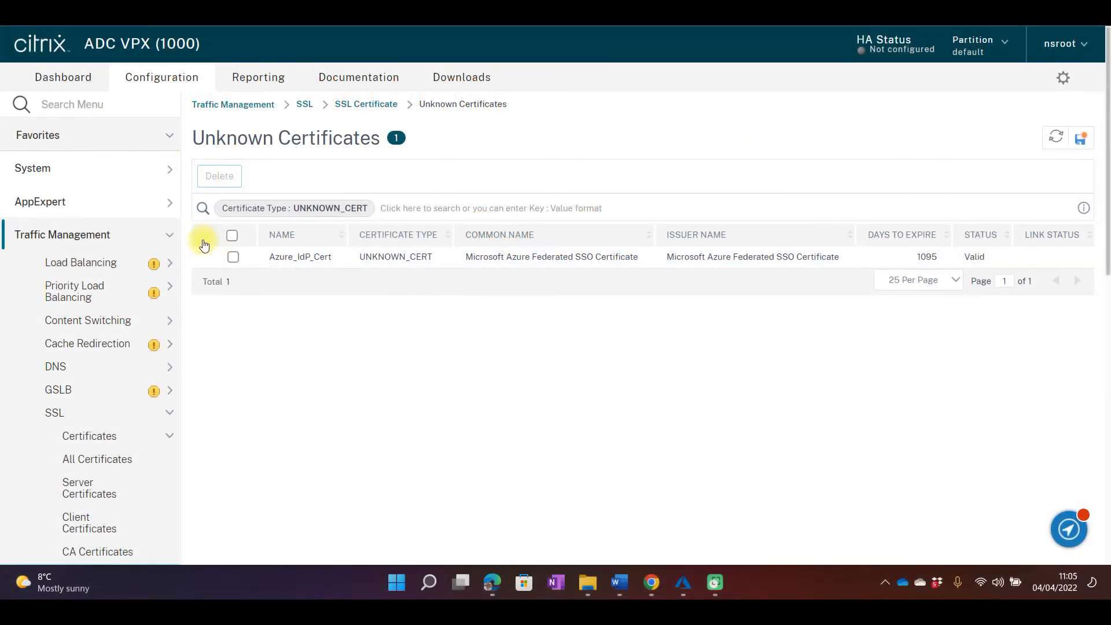
{"action": "left_click", "coordinate": [169, 234]}
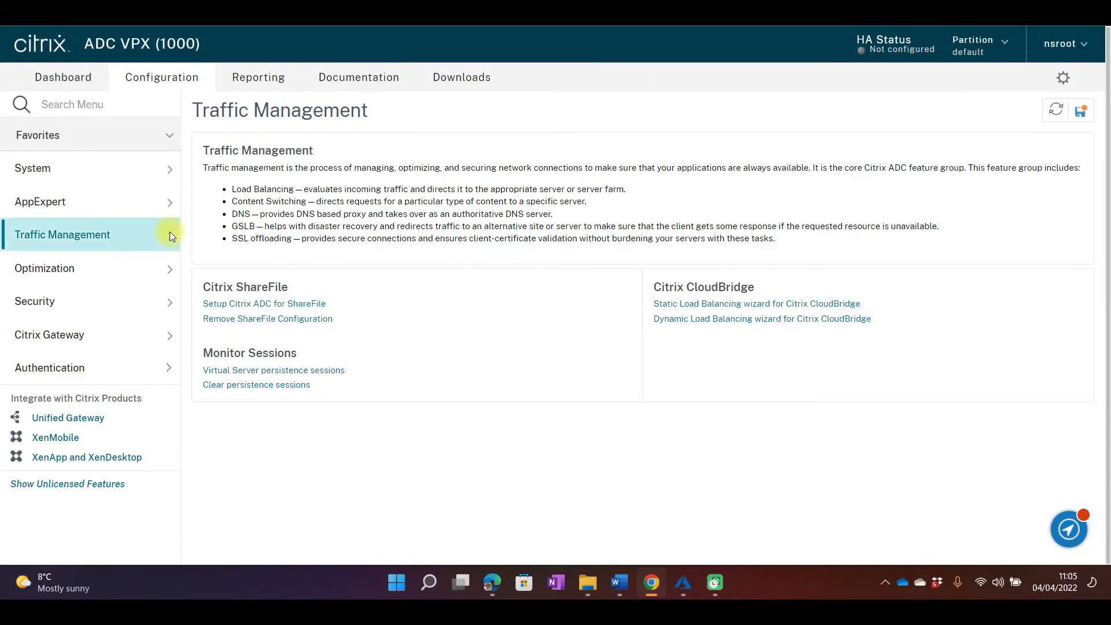
Go to Citrix Gateway > Policies > Authentication > SAML and show the Servers list.
{"action": "left_click", "coordinate": [157, 334]}
{"action": "left_click", "coordinate": [165, 480]}
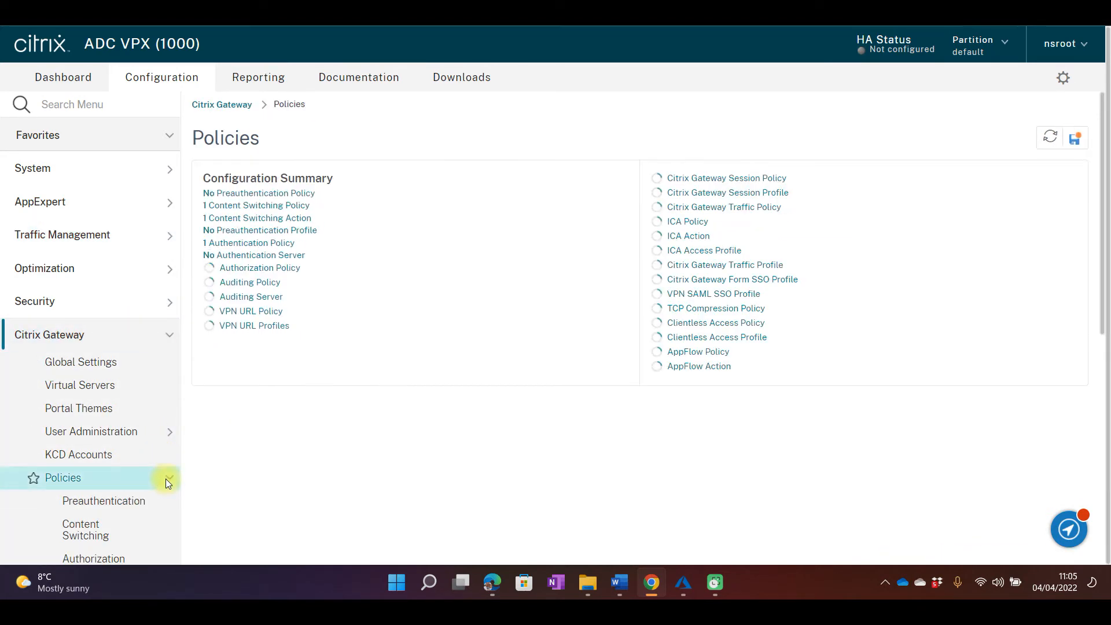
{"action": "scroll", "coordinate": [164, 457], "scroll_direction": "down", "scroll_amount": 5}
{"action": "left_click", "coordinate": [167, 435]}
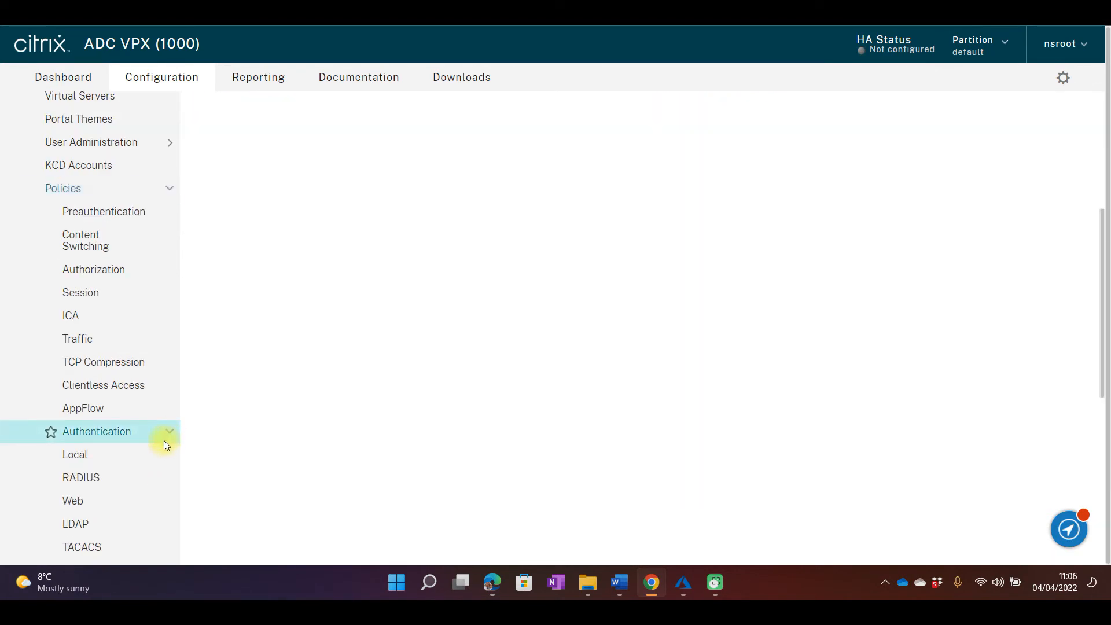
{"action": "scroll", "coordinate": [165, 440], "scroll_direction": "down", "scroll_amount": 4}
{"action": "left_click", "coordinate": [146, 406]}
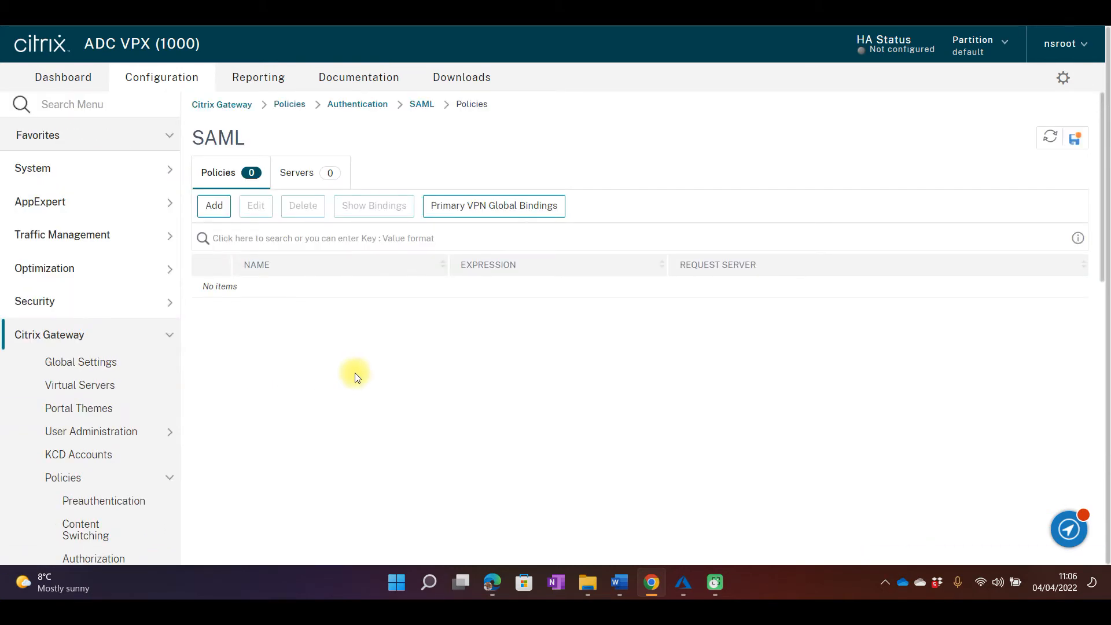
{"action": "left_click", "coordinate": [304, 176]}
Start a SAML server named Azure_IdP with Import Metadata kept on, then return to Azure's SAML sign-on page.
{"action": "left_click", "coordinate": [216, 206]}
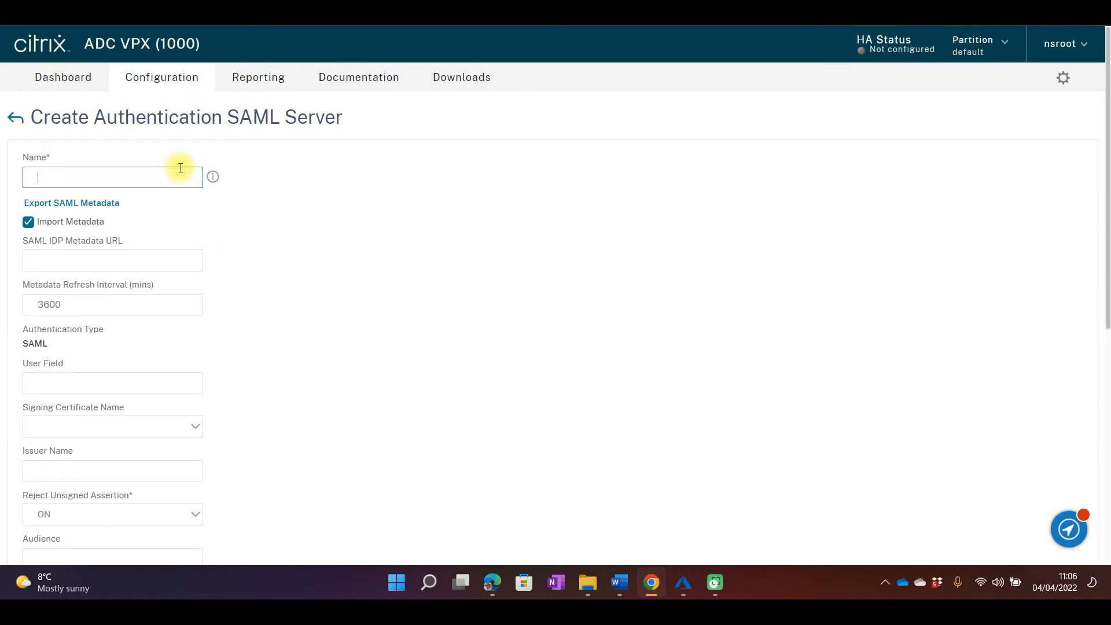
{"action": "type", "text": "Azure_IdP"}
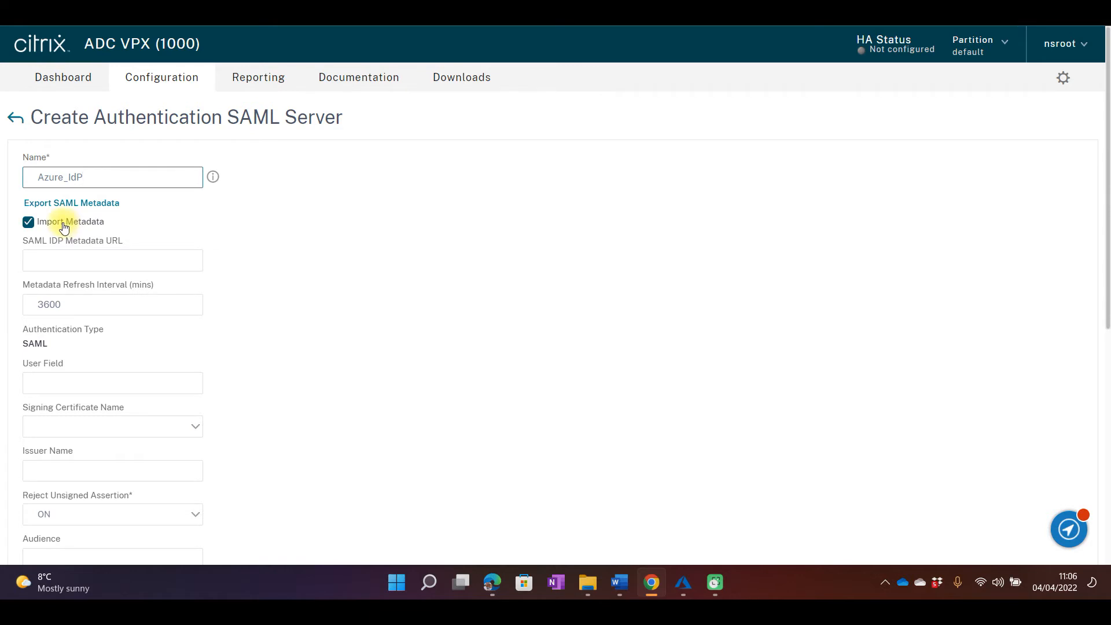
{"action": "left_click", "coordinate": [58, 255]}
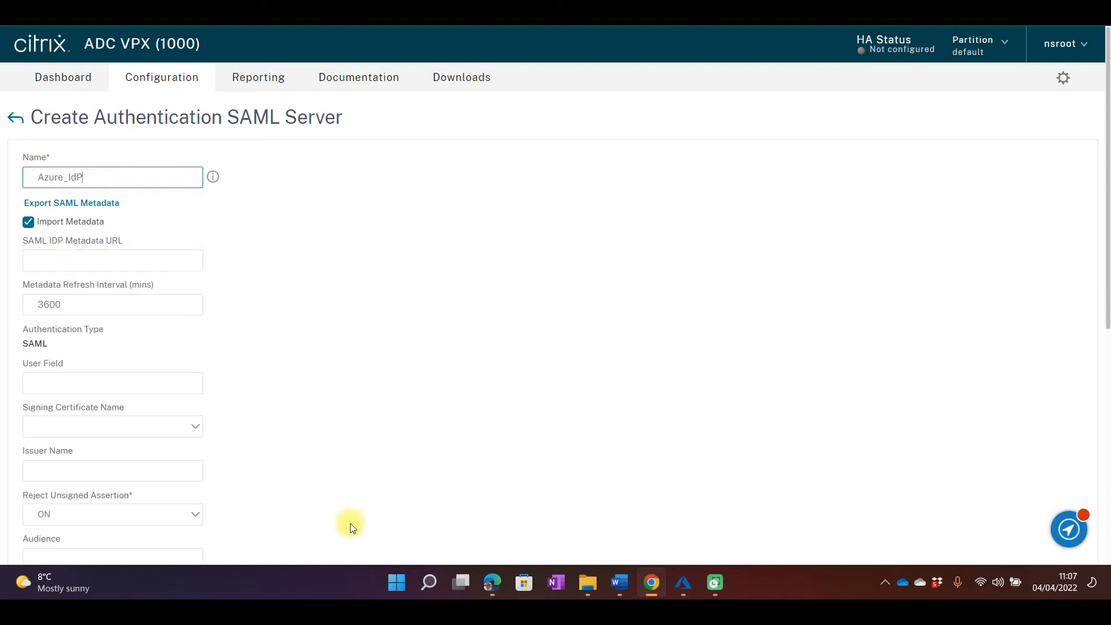
{"action": "left_click", "coordinate": [682, 585]}
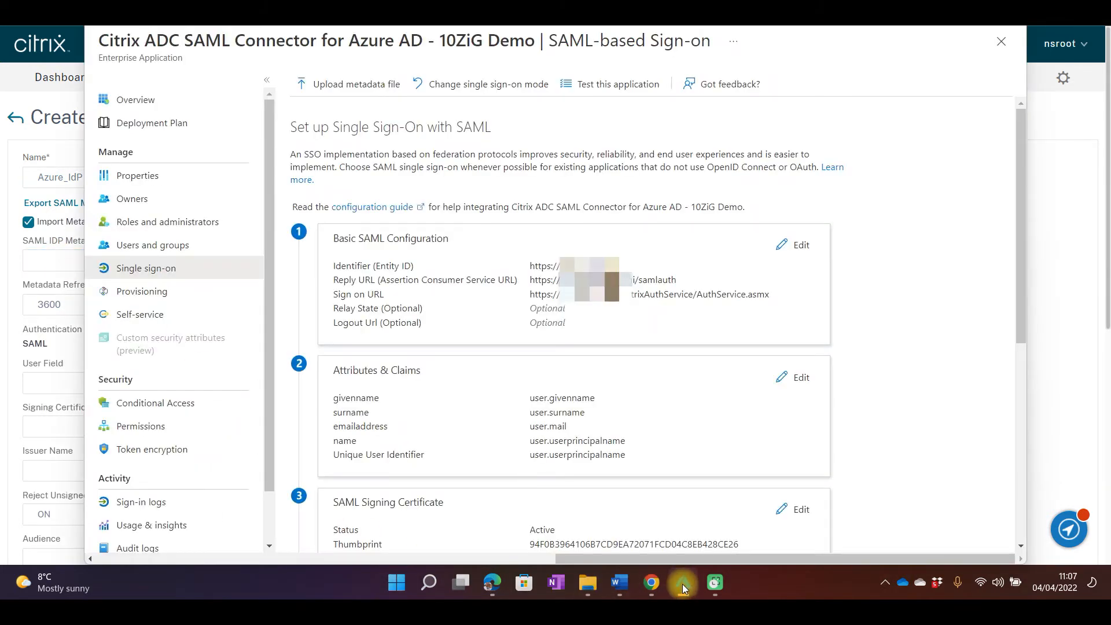
Copy the App Federation Metadata Url from SAML Signing Certificate and return to the ADC form.
{"action": "scroll", "coordinate": [295, 361], "scroll_direction": "down", "scroll_amount": 3}
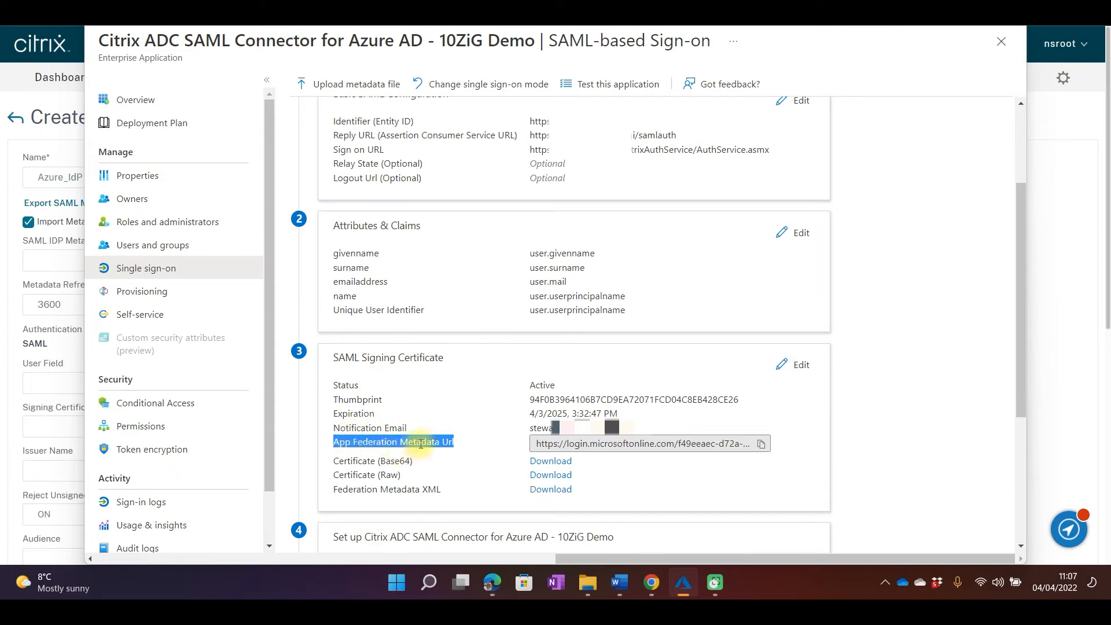
{"action": "left_click", "coordinate": [761, 445]}
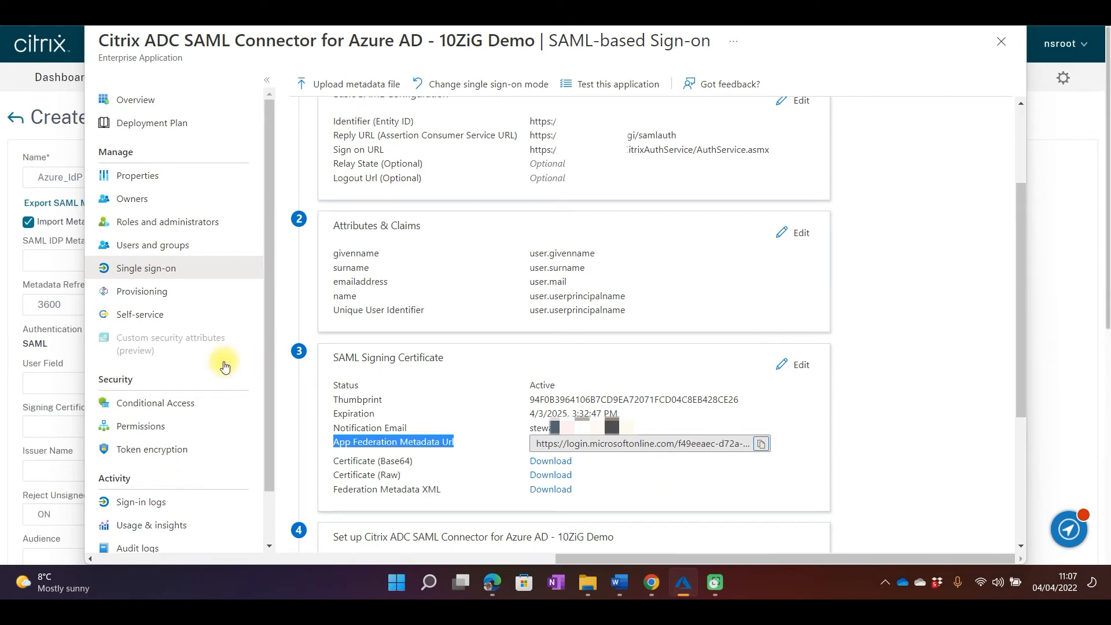
{"action": "left_click", "coordinate": [48, 344]}
{"action": "left_click", "coordinate": [53, 258]}
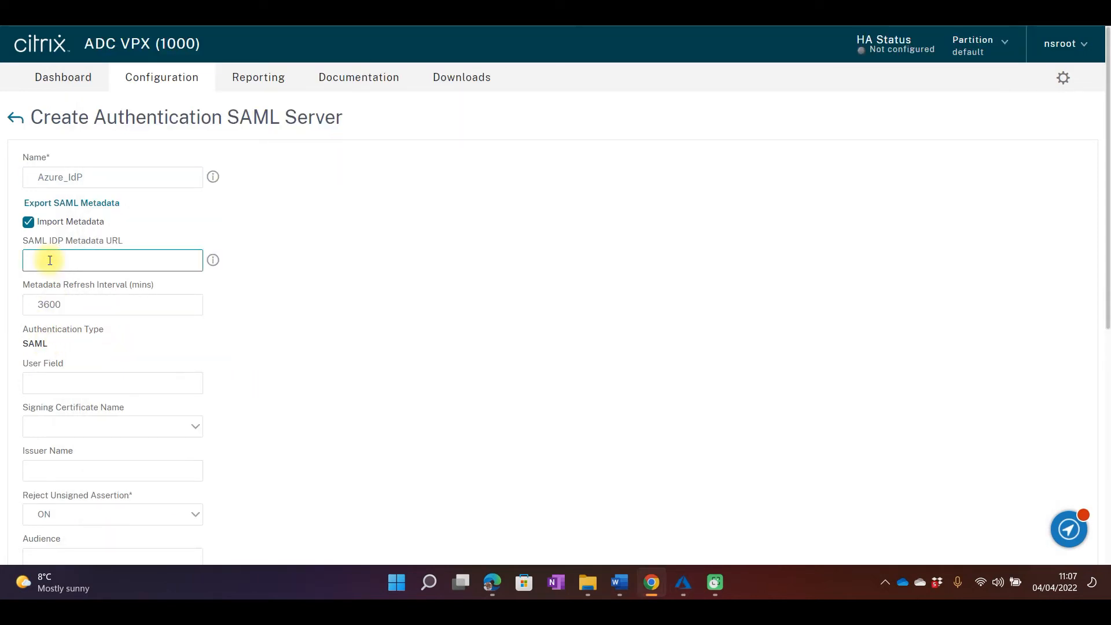
{"action": "key", "text": "ctrl+v"}
{"action": "left_click", "coordinate": [49, 471]}
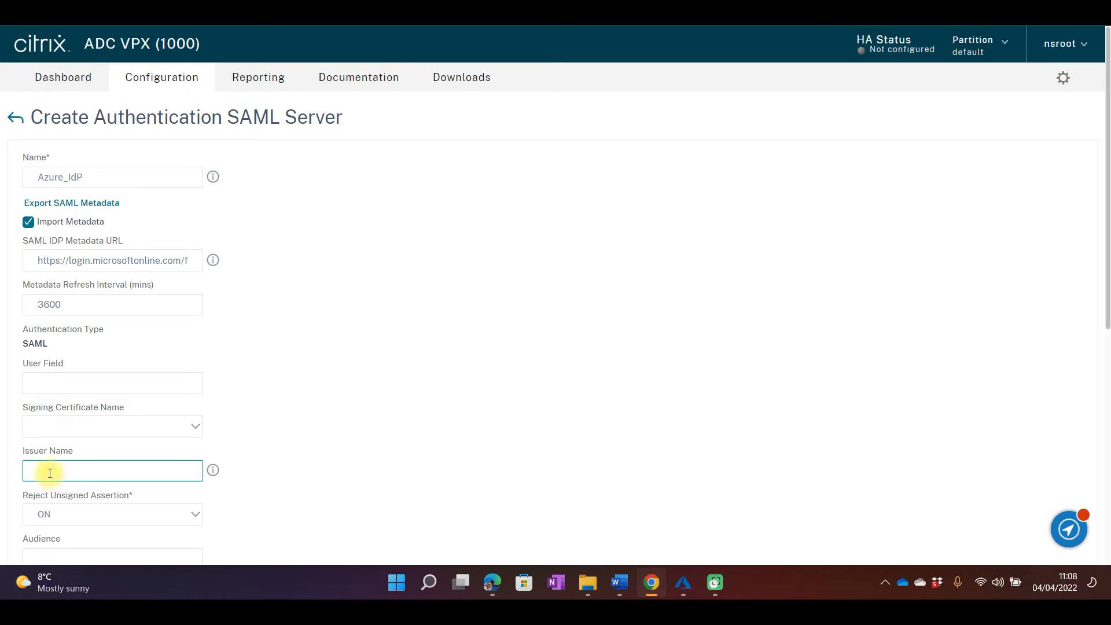
{"action": "type", "text": "http"}
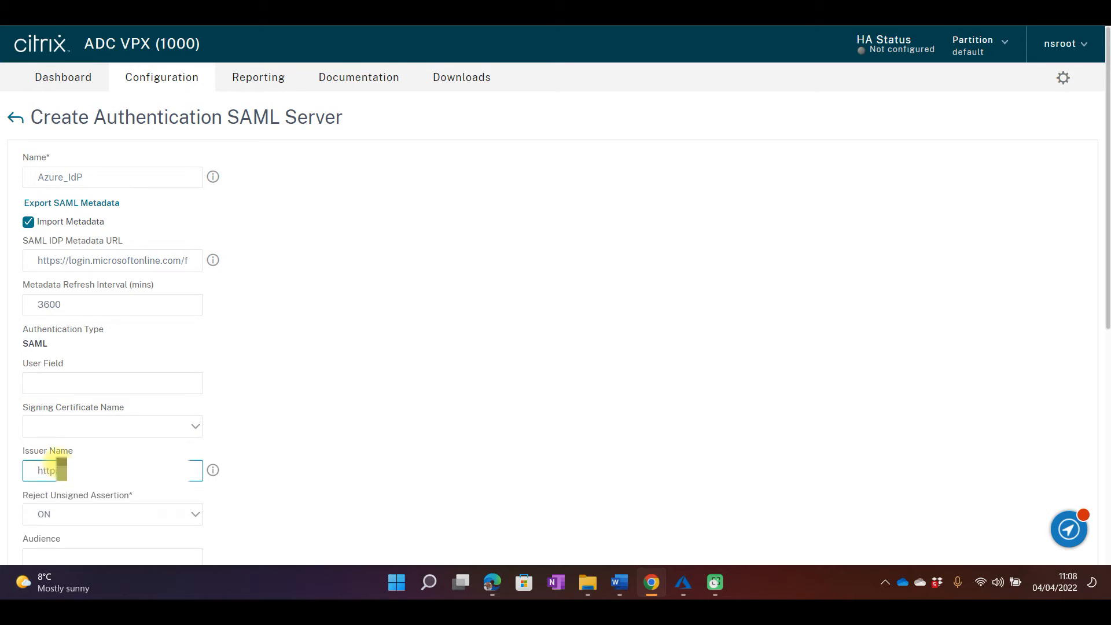
{"action": "type", "text": "s://gateway"}
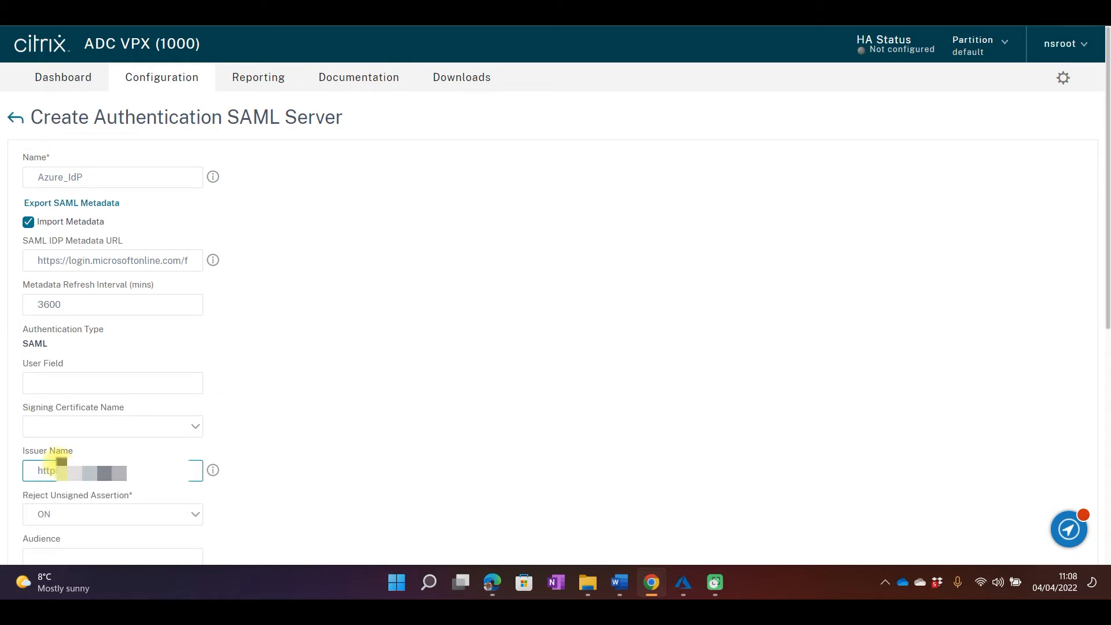
{"action": "scroll", "coordinate": [61, 463], "scroll_direction": "down", "scroll_amount": 7}
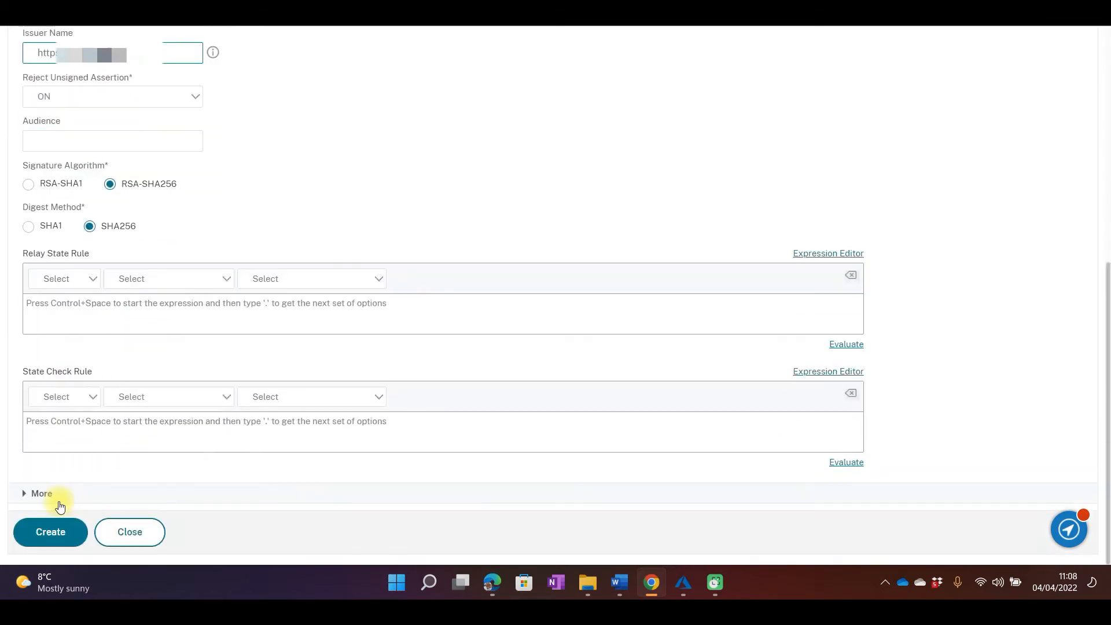
{"action": "left_click", "coordinate": [50, 531]}
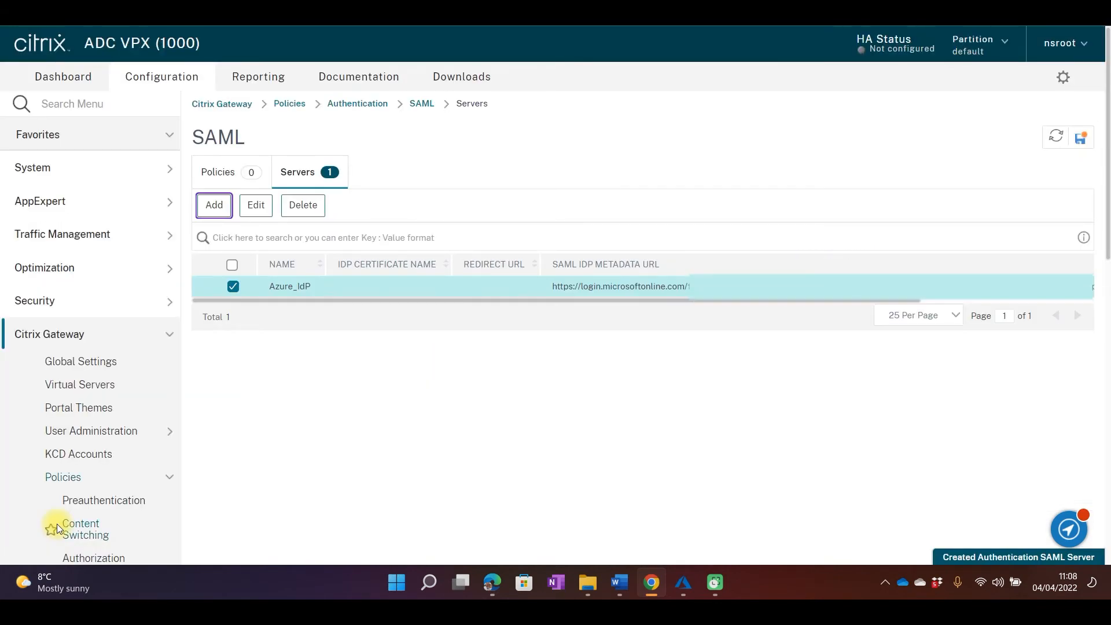
Edit Azure_IdP to untick Import Metadata and use Azure_IdP_Cert as its IDP certificate.
{"action": "left_click", "coordinate": [258, 207]}
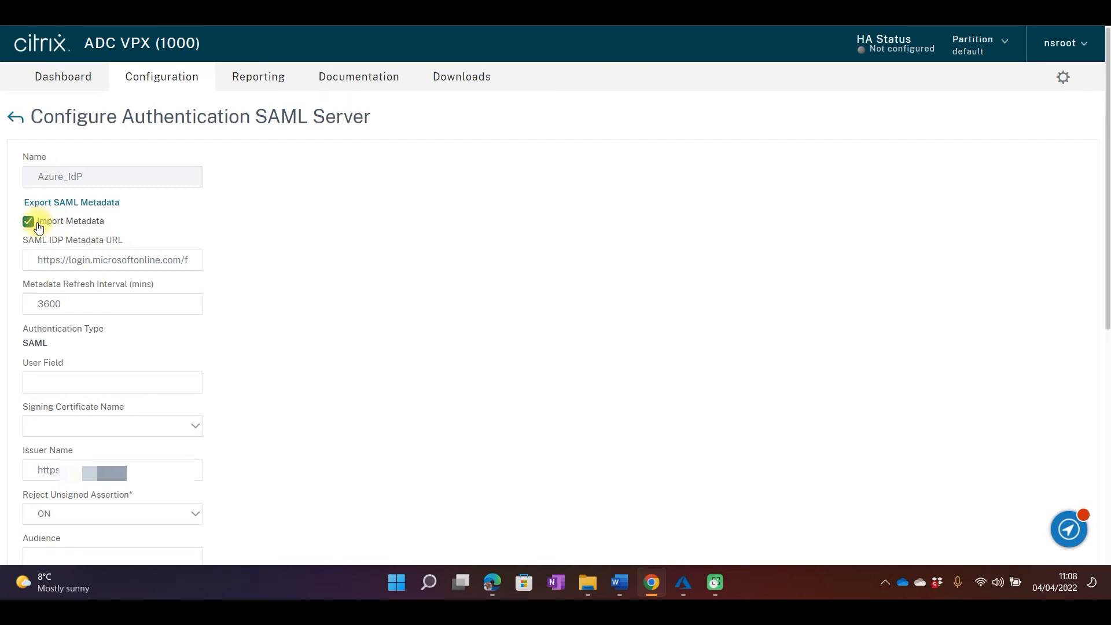
{"action": "left_click", "coordinate": [29, 222]}
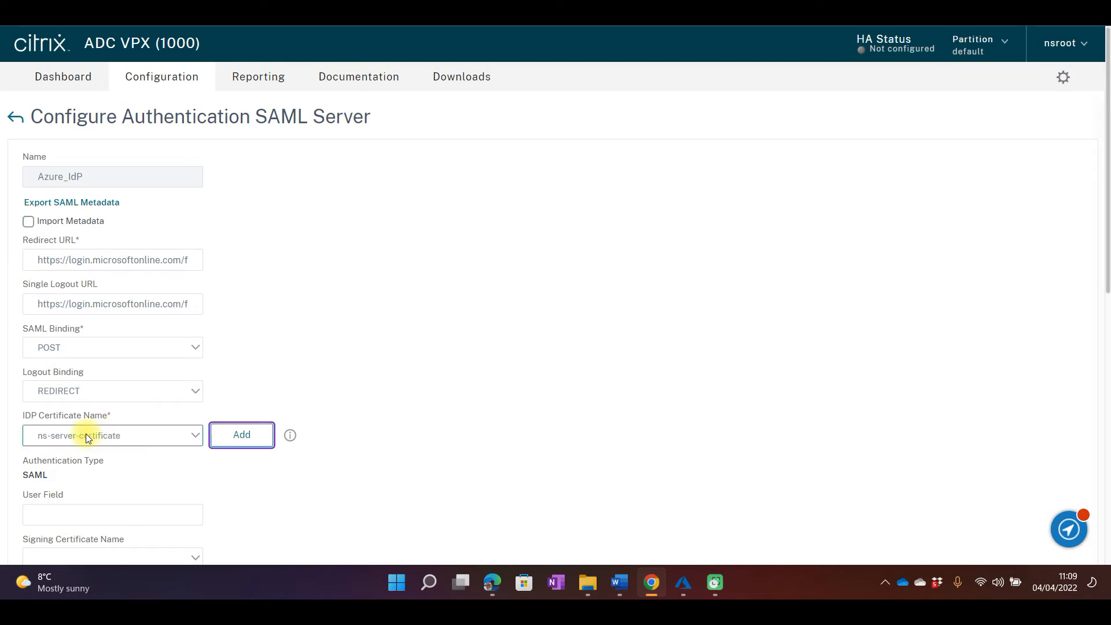
{"action": "left_click", "coordinate": [195, 439]}
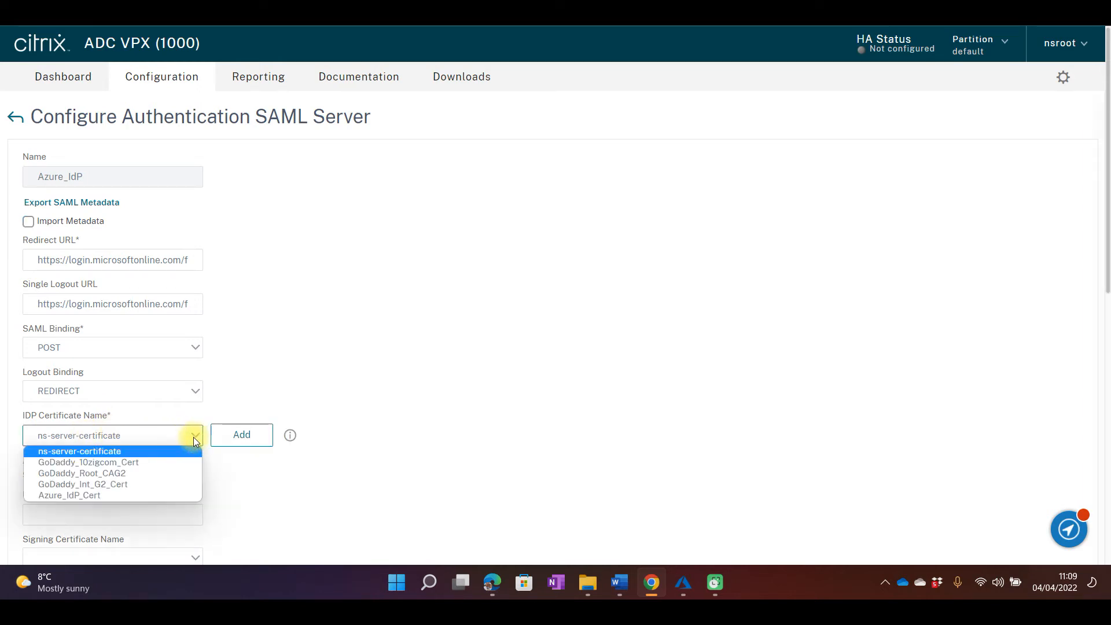
{"action": "left_click", "coordinate": [105, 496]}
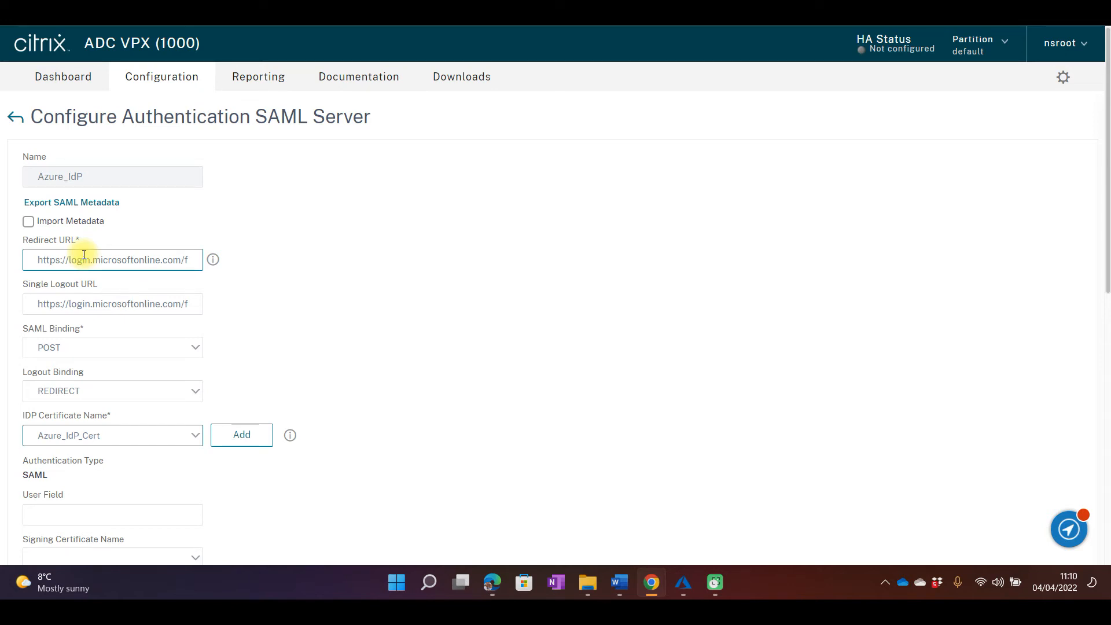
{"action": "scroll", "coordinate": [84, 254], "scroll_direction": "down", "scroll_amount": 9}
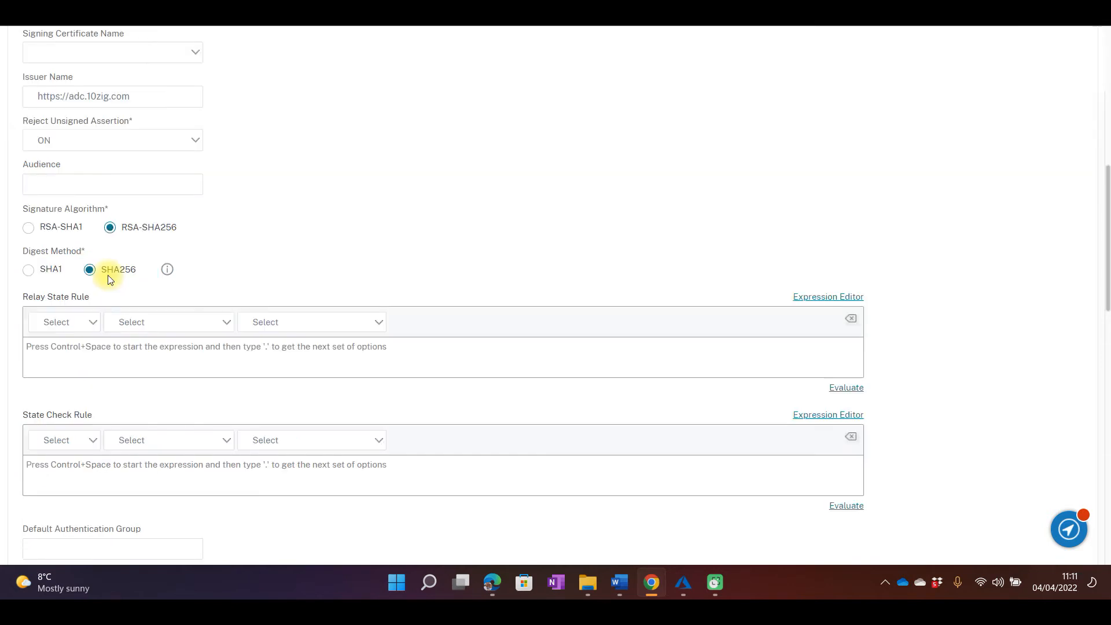
{"action": "scroll", "coordinate": [108, 279], "scroll_direction": "down", "scroll_amount": 16}
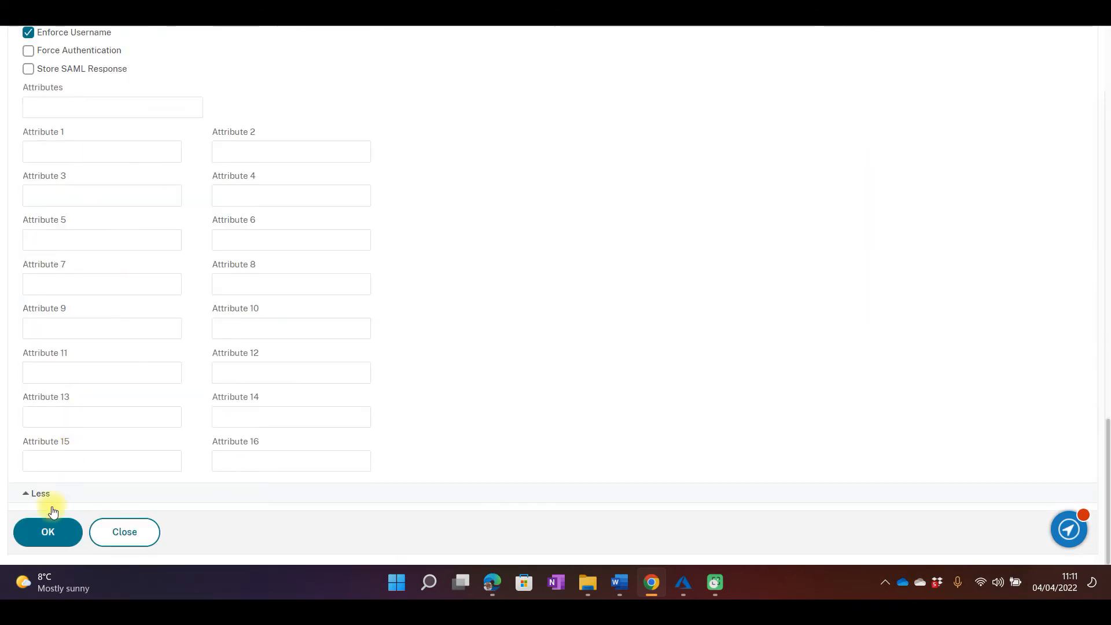
{"action": "left_click", "coordinate": [45, 533]}
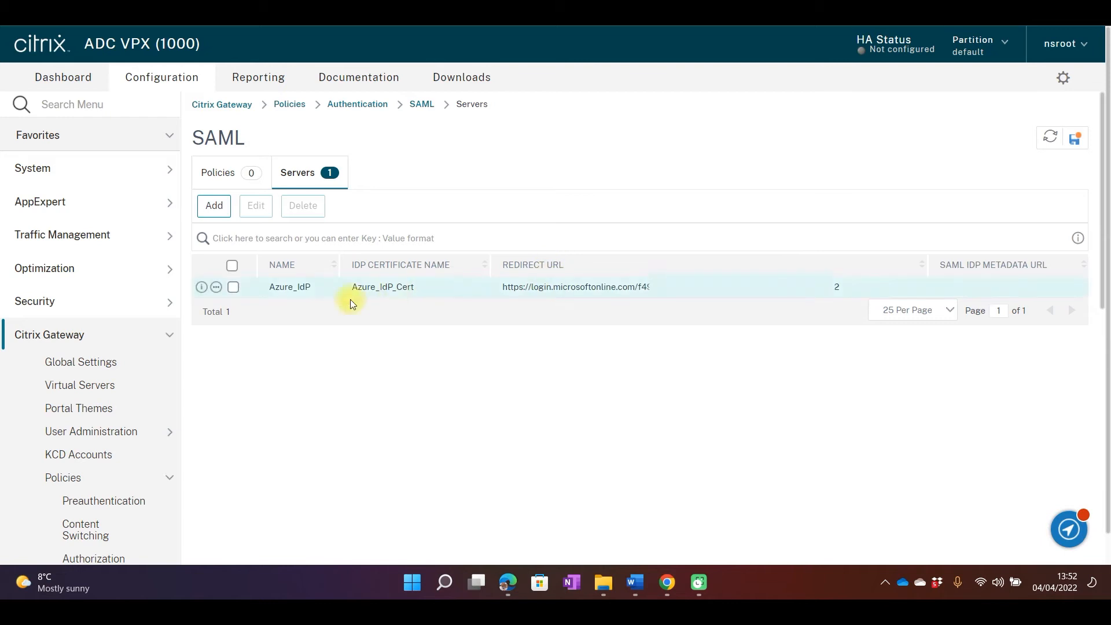
Navigate to Security > AAA - Application Traffic > Policies > Authentication > Advanced Policies list.
{"action": "left_click", "coordinate": [127, 306]}
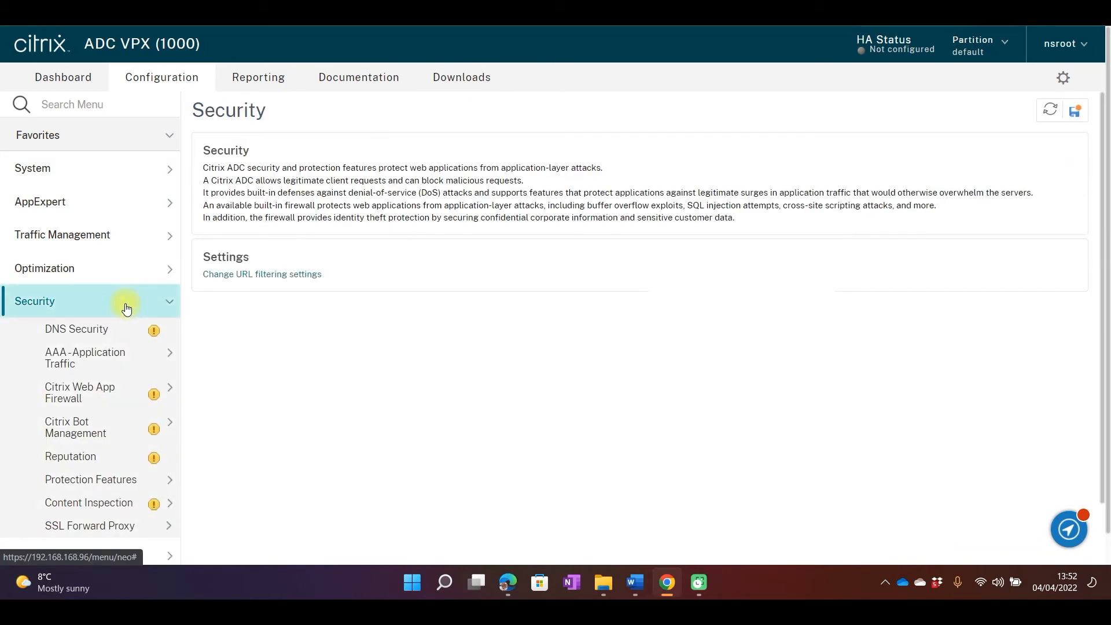
{"action": "left_click", "coordinate": [118, 362]}
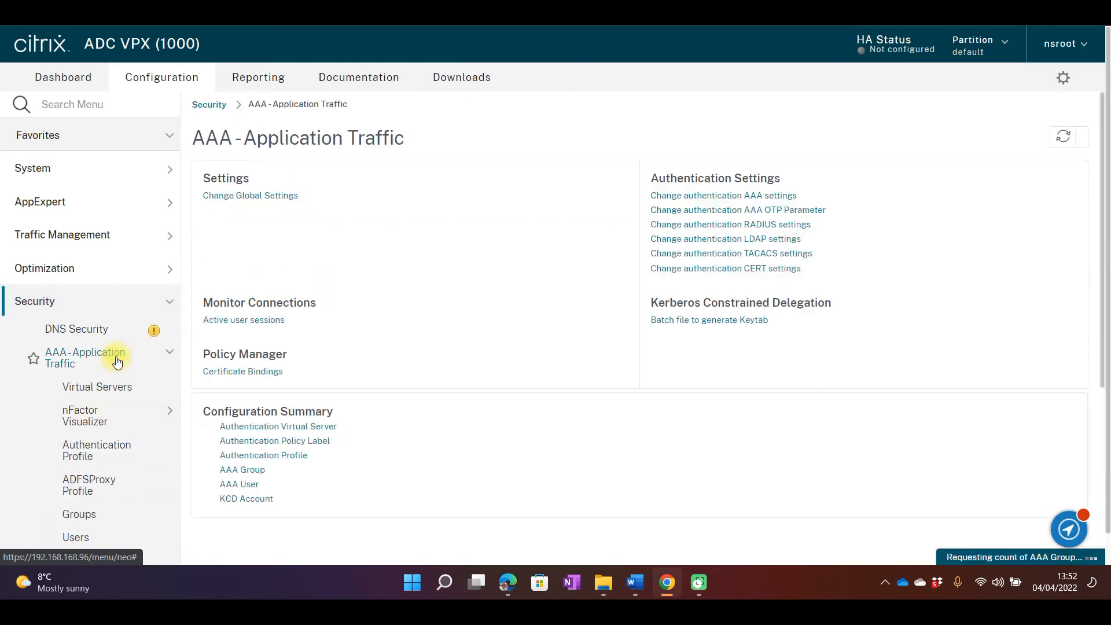
{"action": "scroll", "coordinate": [117, 362], "scroll_direction": "down", "scroll_amount": 3}
{"action": "left_click", "coordinate": [119, 389]}
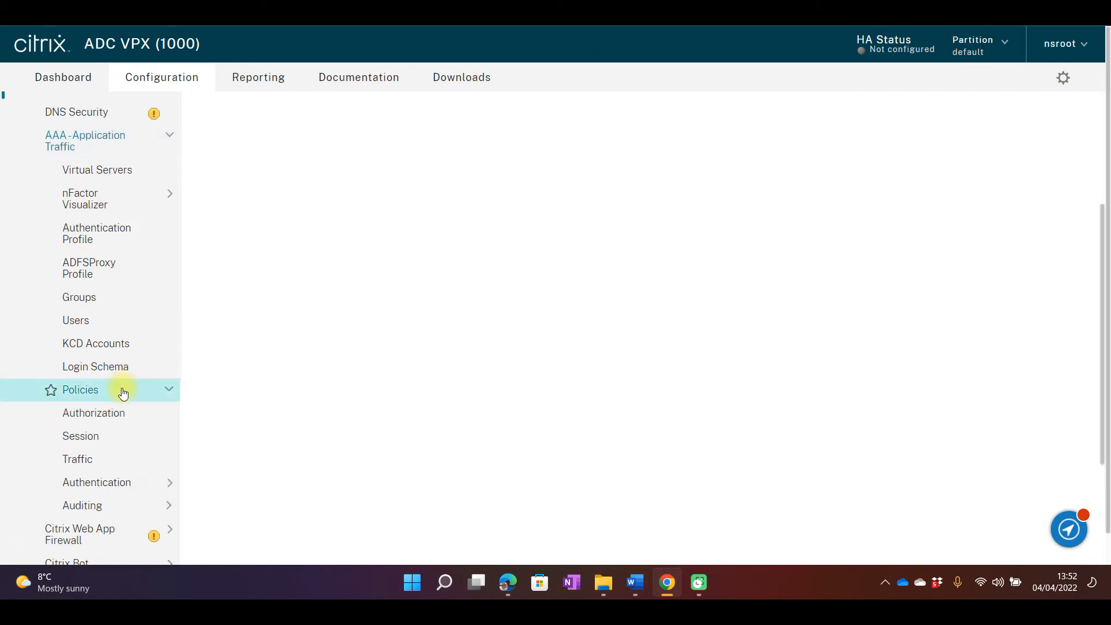
{"action": "left_click", "coordinate": [131, 480]}
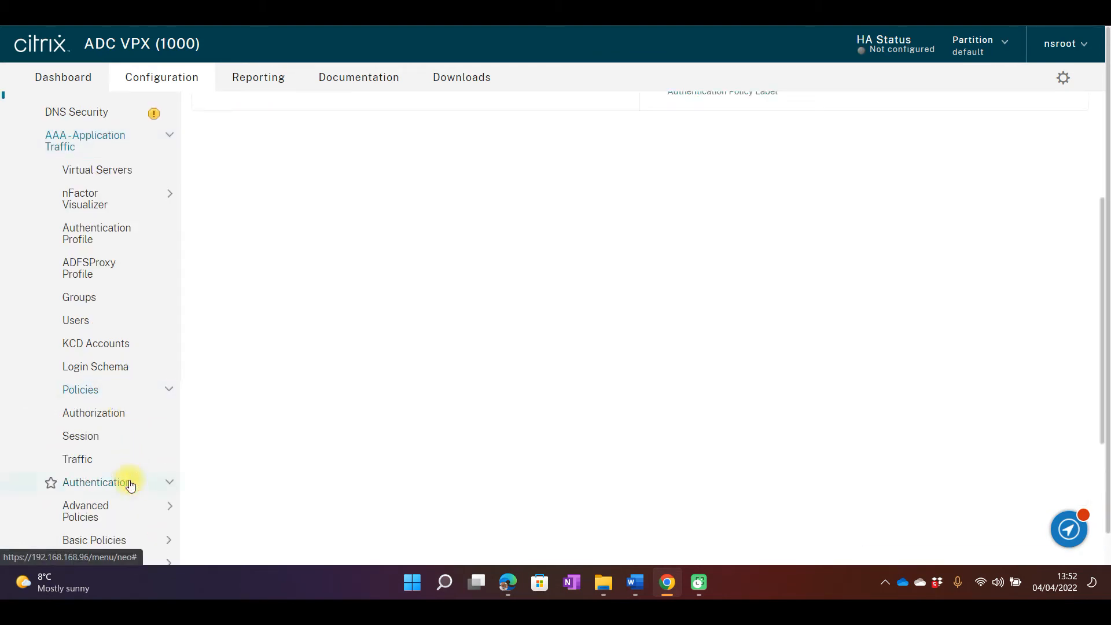
{"action": "scroll", "coordinate": [132, 479], "scroll_direction": "down", "scroll_amount": 1}
{"action": "left_click", "coordinate": [134, 440]}
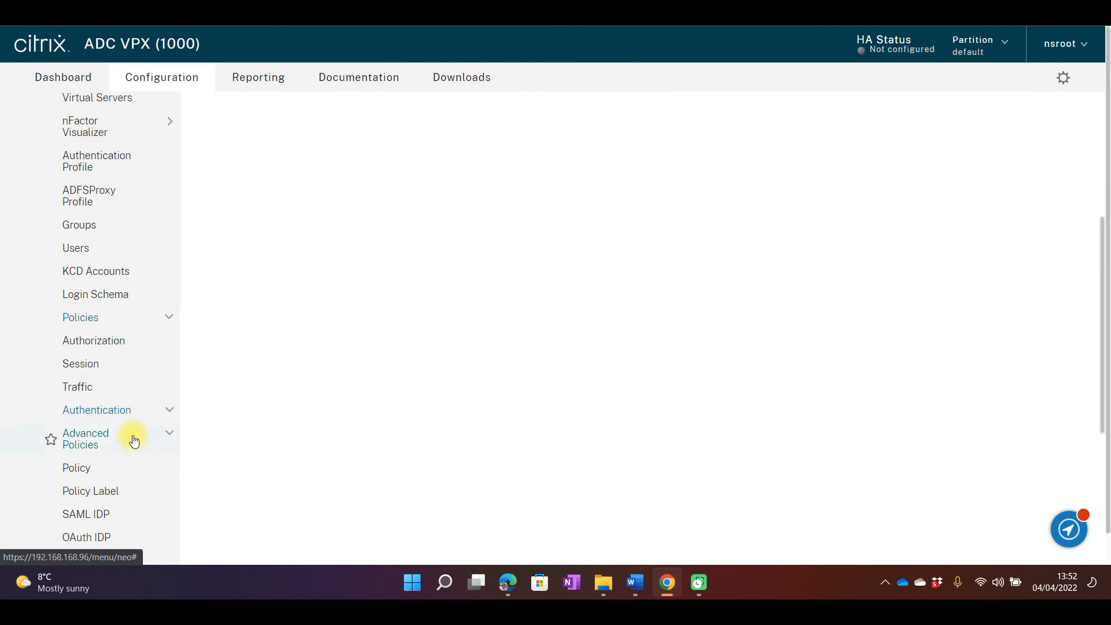
{"action": "left_click", "coordinate": [130, 463]}
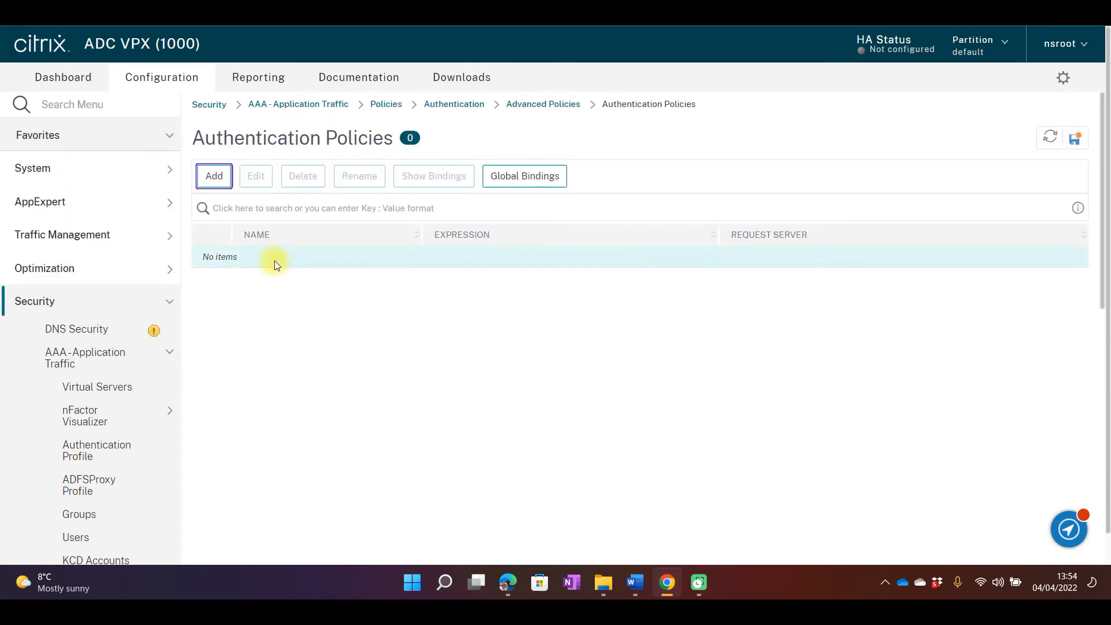
Create authentication policy Azure_SAML with action type SAML, action Azure_IdP and expression true.
{"action": "left_click", "coordinate": [216, 173]}
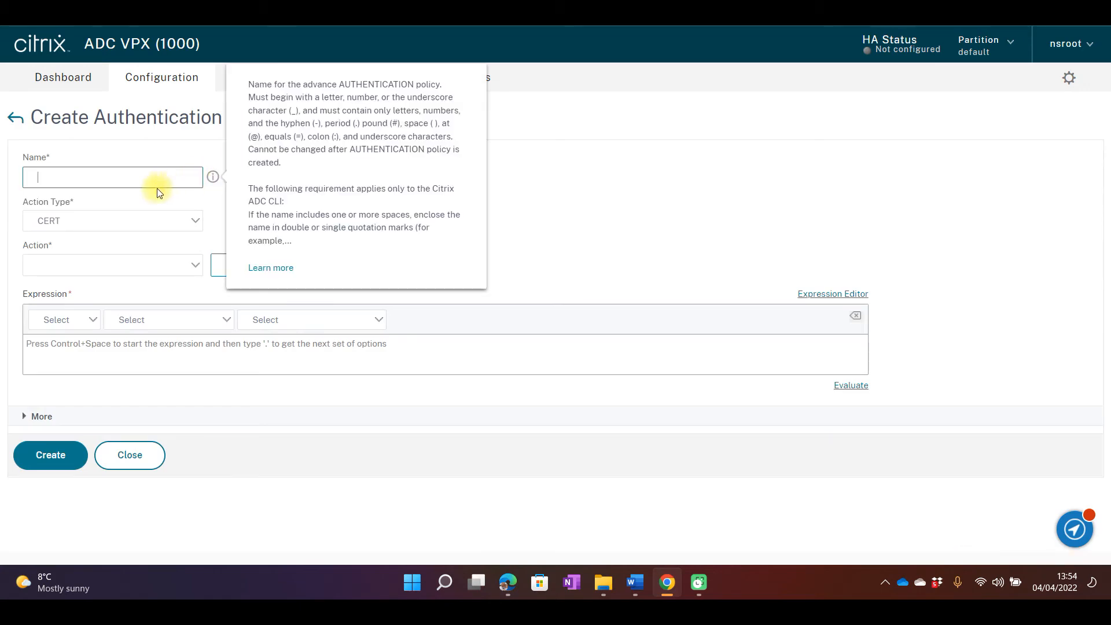
{"action": "type", "text": "Az"}
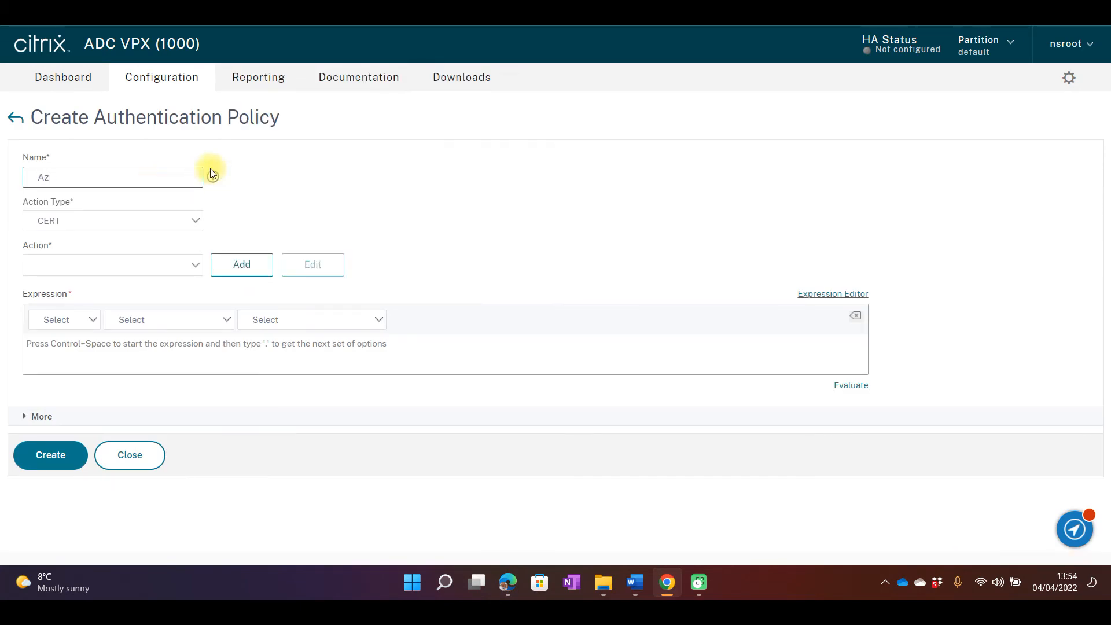
{"action": "type", "text": "ure_SAML"}
{"action": "left_click", "coordinate": [183, 222]}
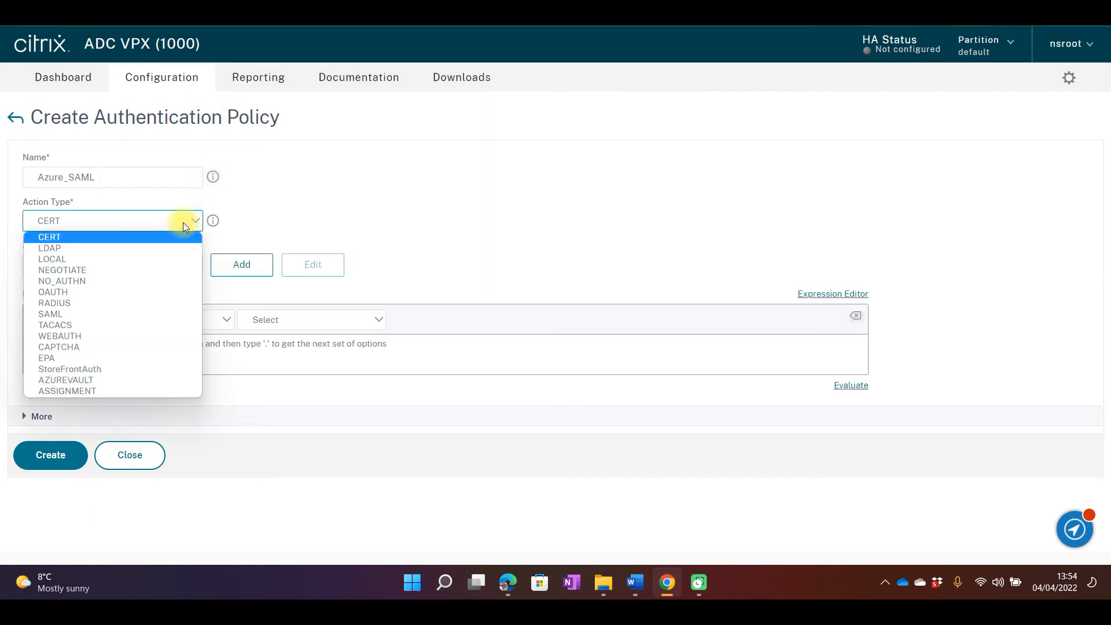
{"action": "left_click", "coordinate": [147, 311]}
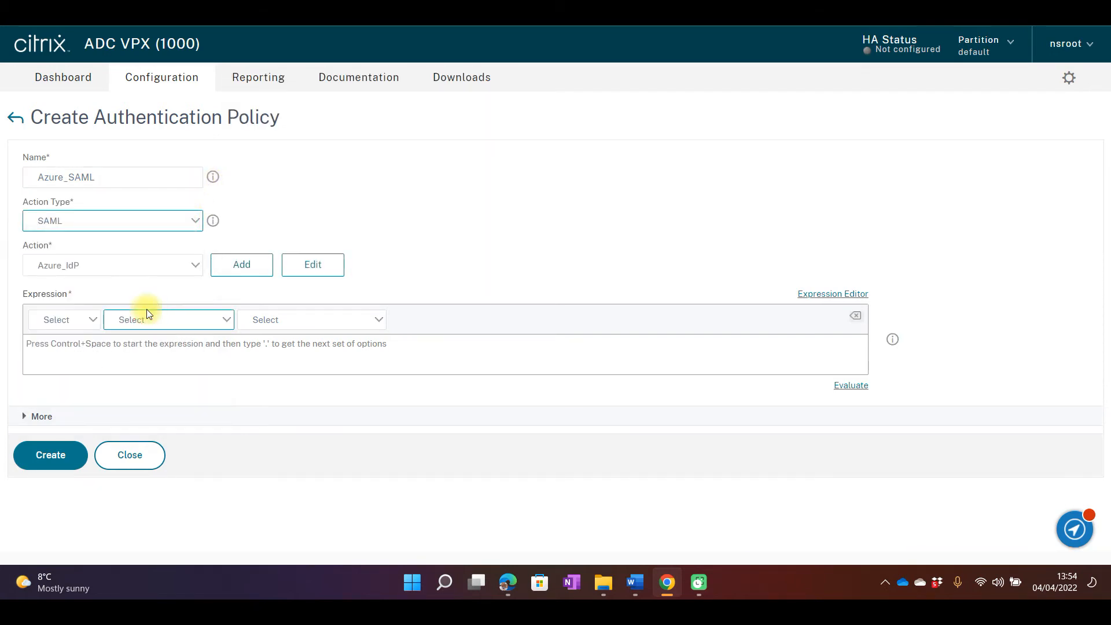
{"action": "left_click", "coordinate": [192, 265]}
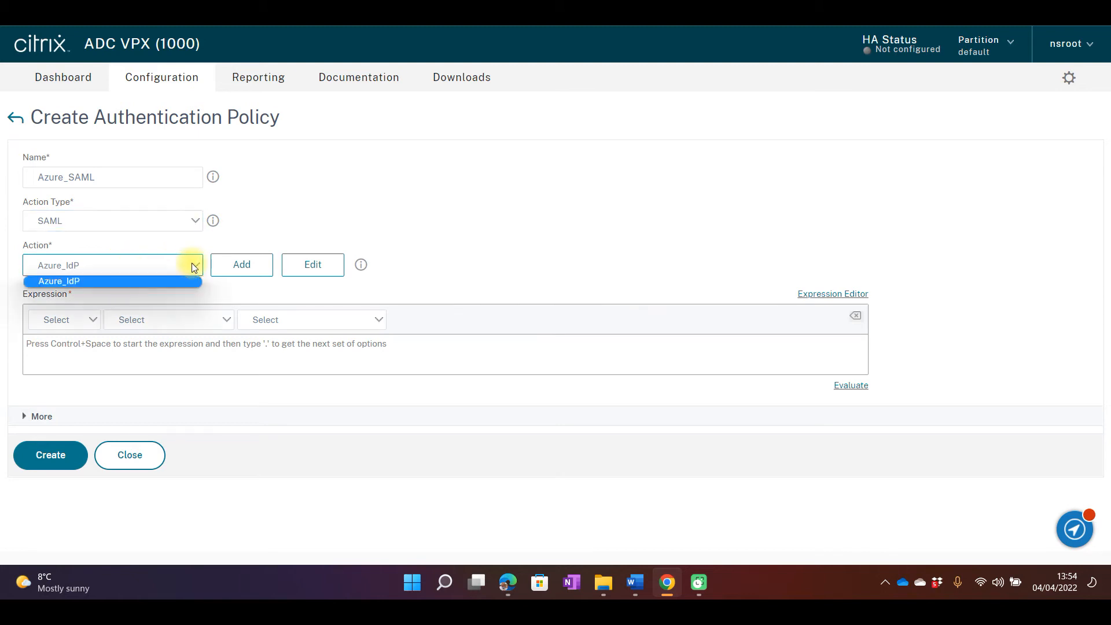
{"action": "left_click", "coordinate": [82, 283]}
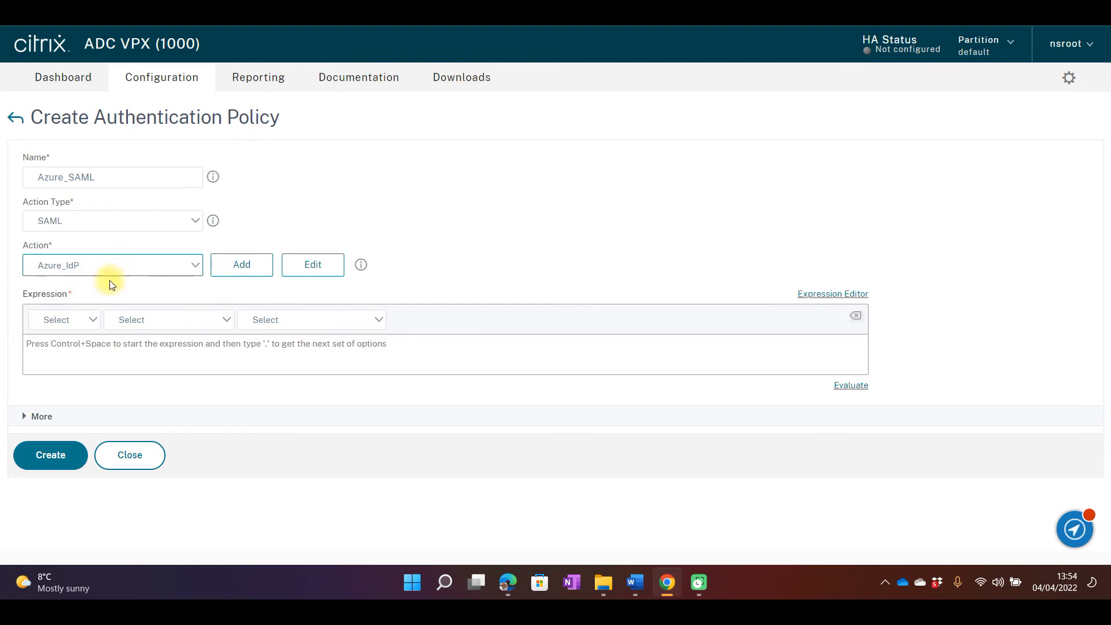
{"action": "left_click", "coordinate": [70, 350]}
{"action": "type", "text": "tre"}
{"action": "type", "text": "ue"}
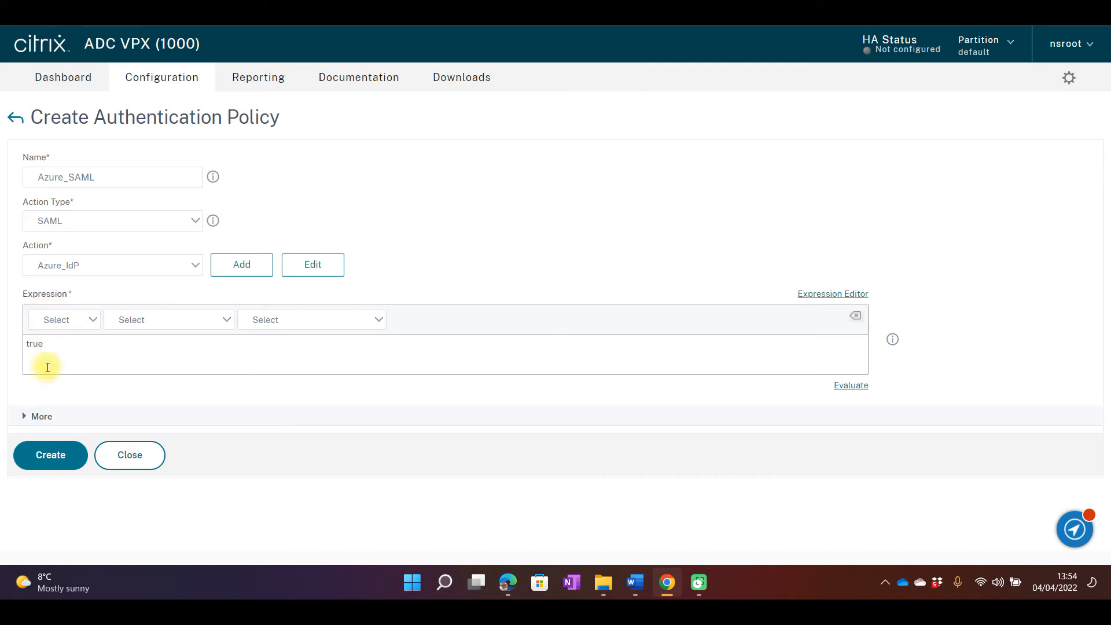
{"action": "left_click", "coordinate": [44, 454]}
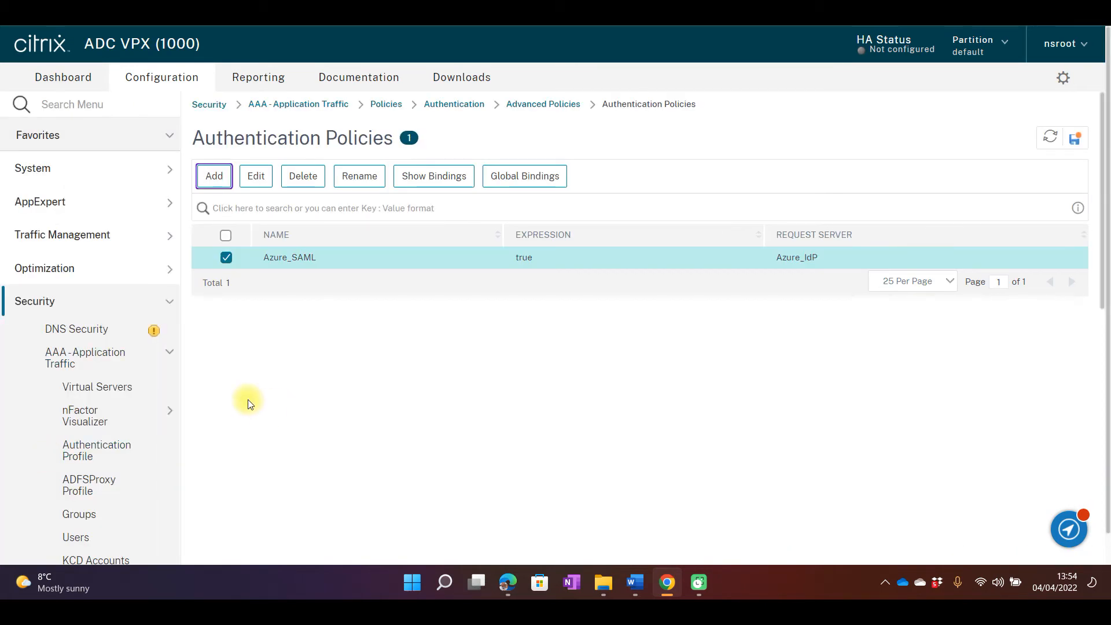
Add authentication virtual server Azure_nFactor_SAML with the Non Addressable IP address type.
{"action": "left_click", "coordinate": [119, 392]}
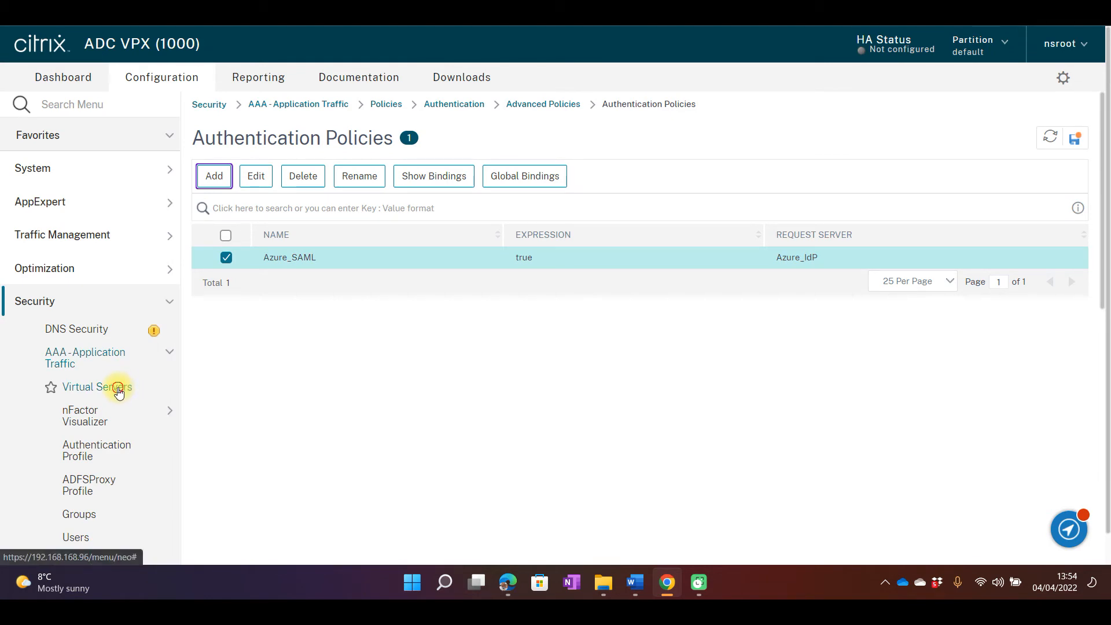
{"action": "left_click", "coordinate": [200, 184]}
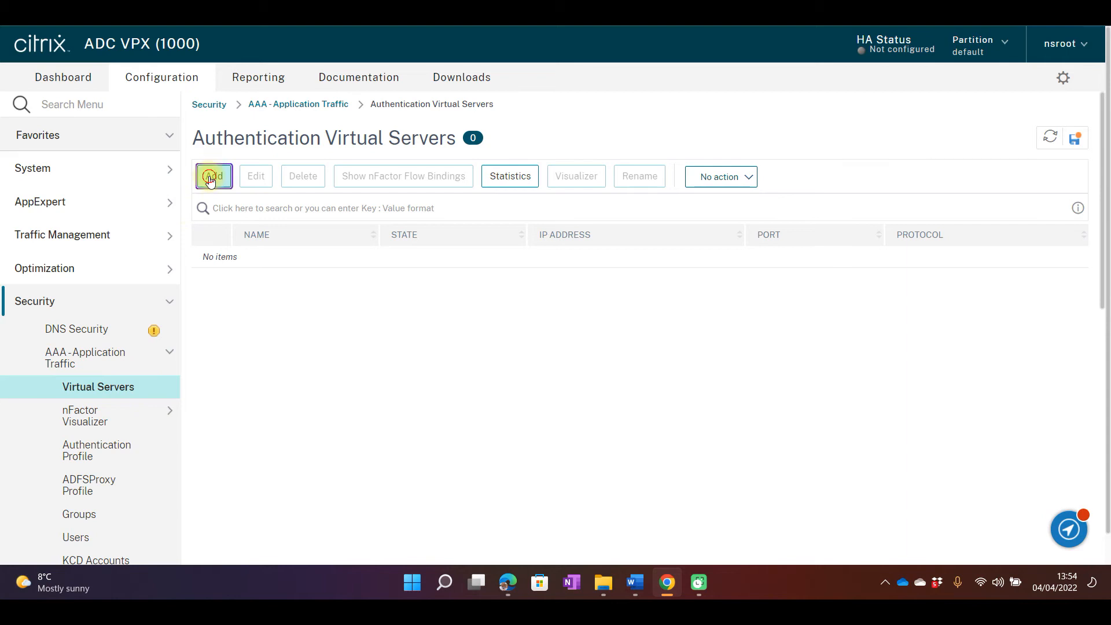
{"action": "type", "text": "Azure_"}
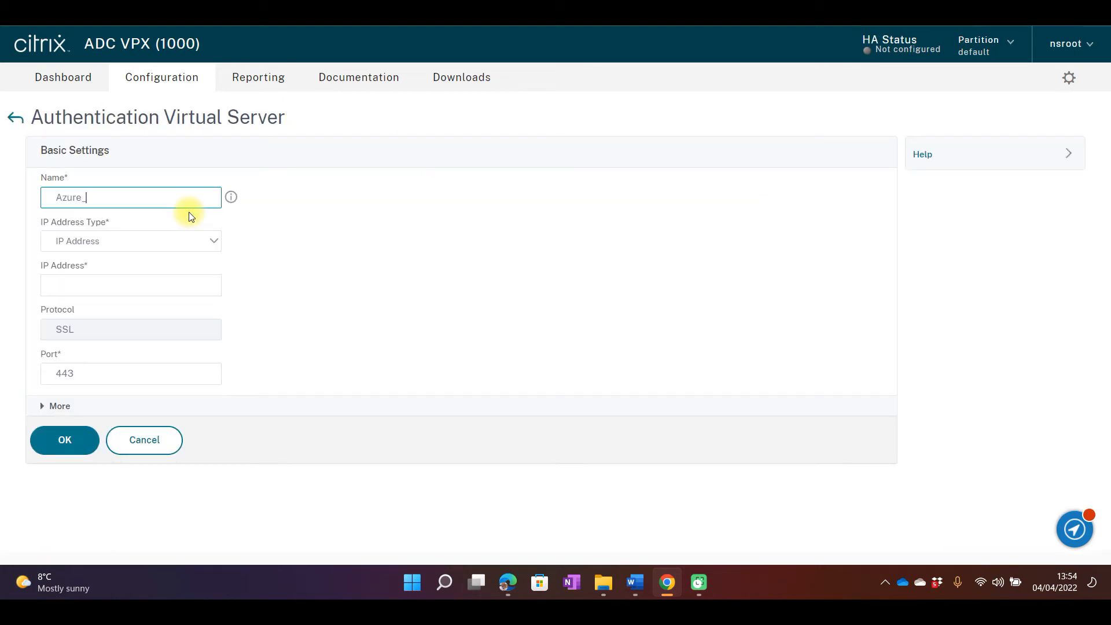
{"action": "type", "text": " nFactor_SAML"}
{"action": "left_click", "coordinate": [184, 238]}
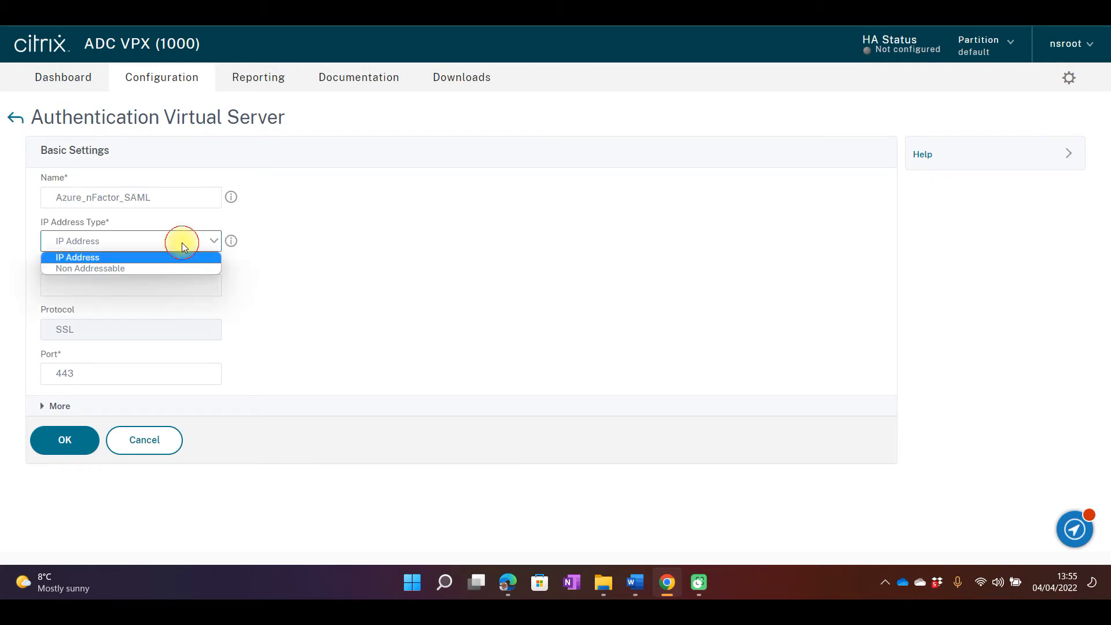
{"action": "left_click", "coordinate": [175, 268]}
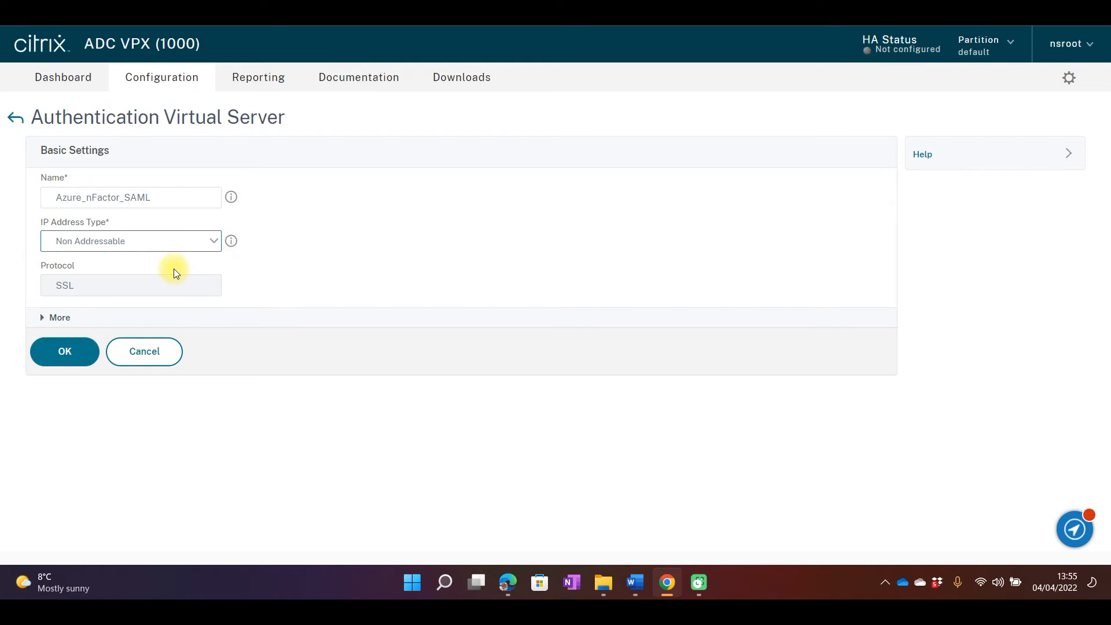
{"action": "left_click", "coordinate": [63, 350]}
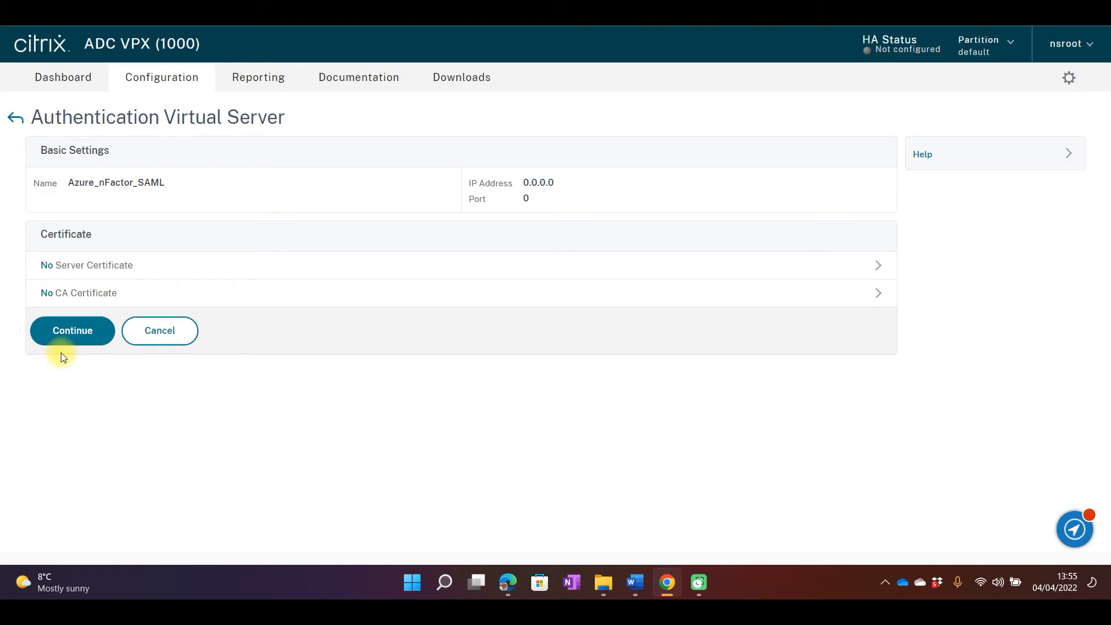
Bind the Azure_SAML policy to Azure_nFactor_SAML at priority 100 and complete the virtual server setup.
{"action": "left_click", "coordinate": [64, 337]}
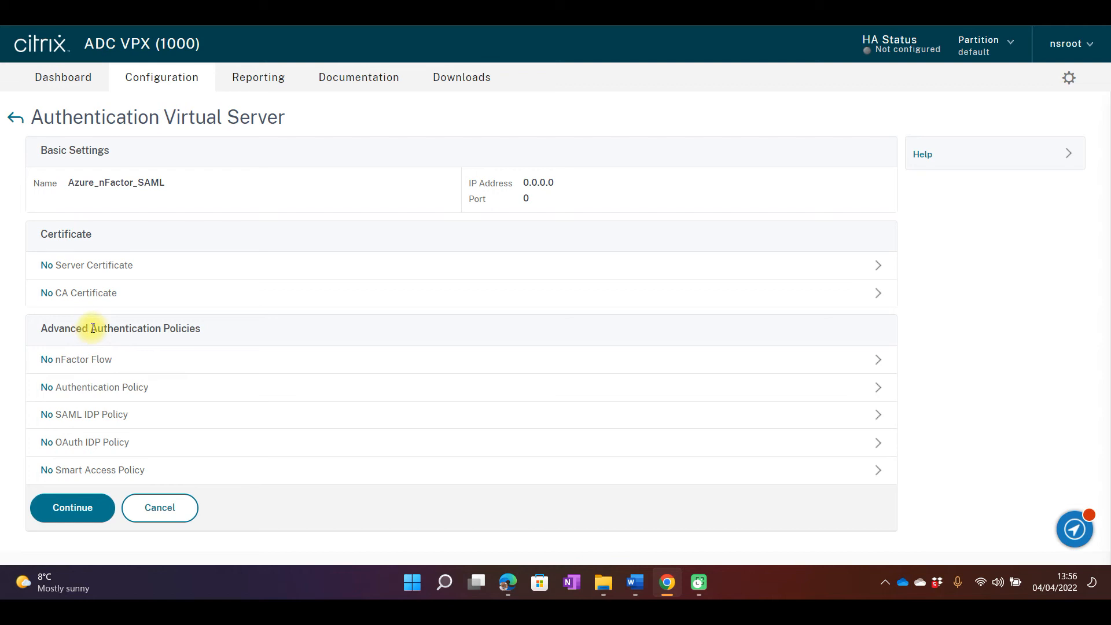
{"action": "left_click", "coordinate": [96, 387]}
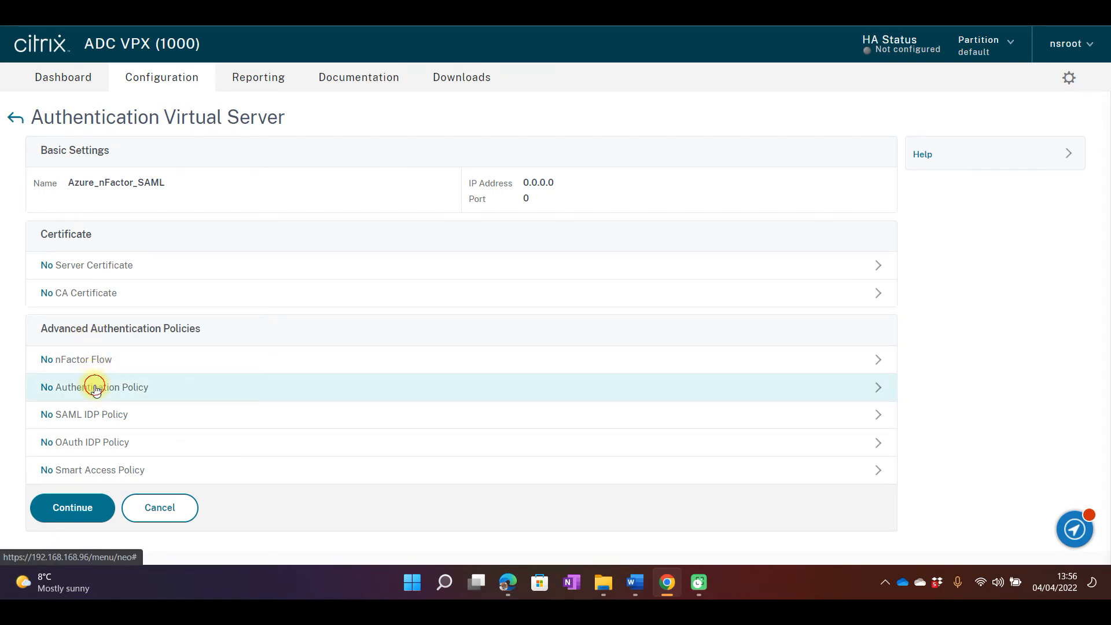
{"action": "left_click", "coordinate": [348, 155]}
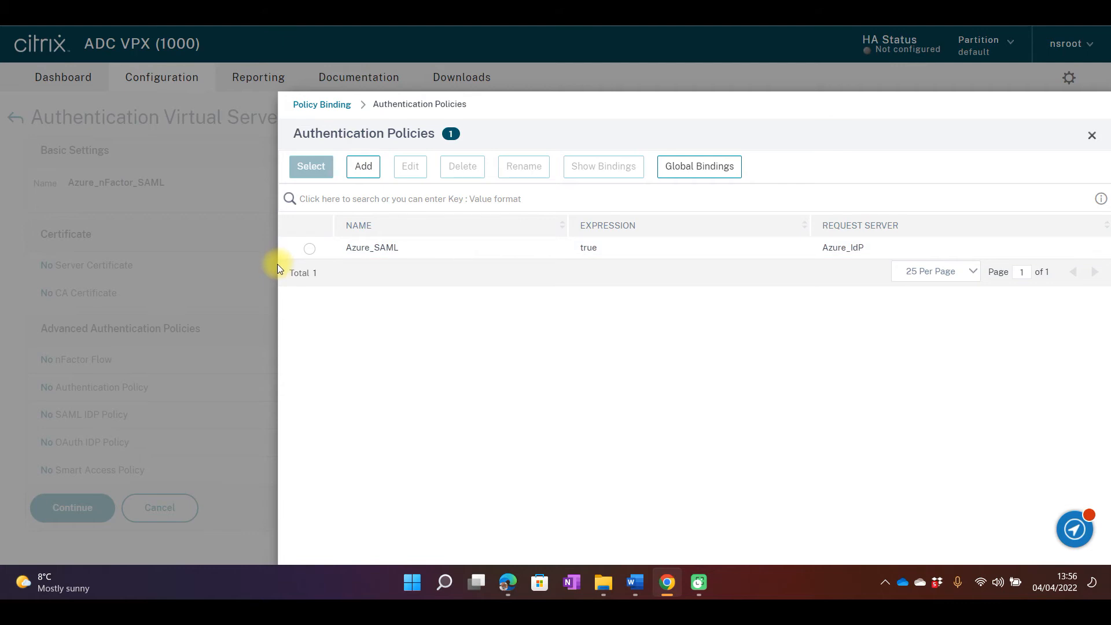
{"action": "left_click", "coordinate": [310, 248]}
{"action": "left_click", "coordinate": [317, 172]}
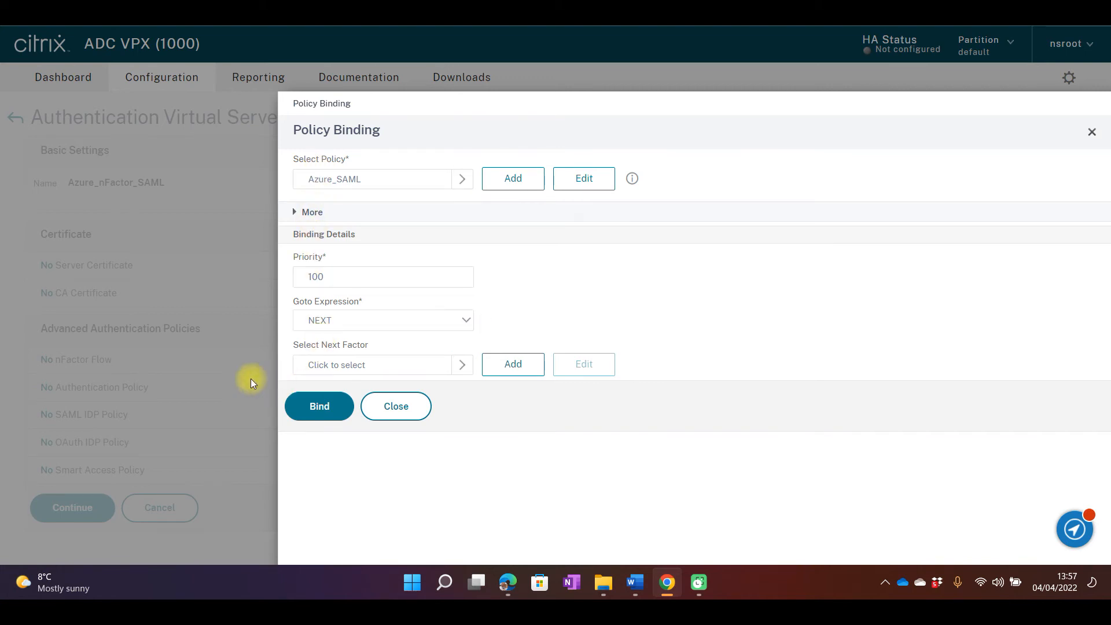
{"action": "left_click", "coordinate": [300, 406]}
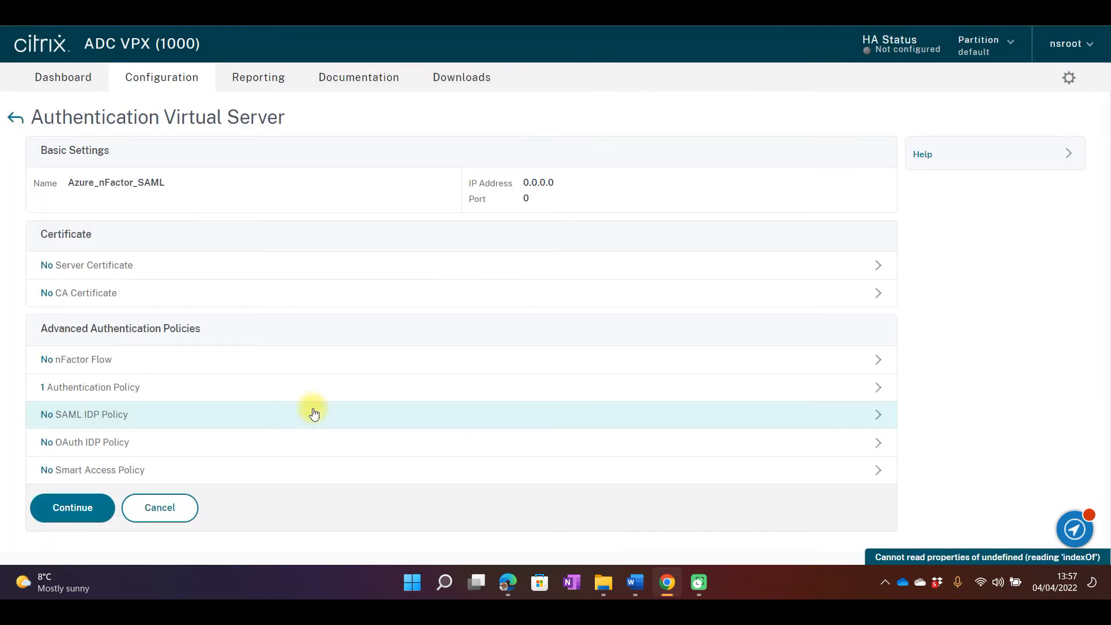
{"action": "left_click", "coordinate": [76, 512]}
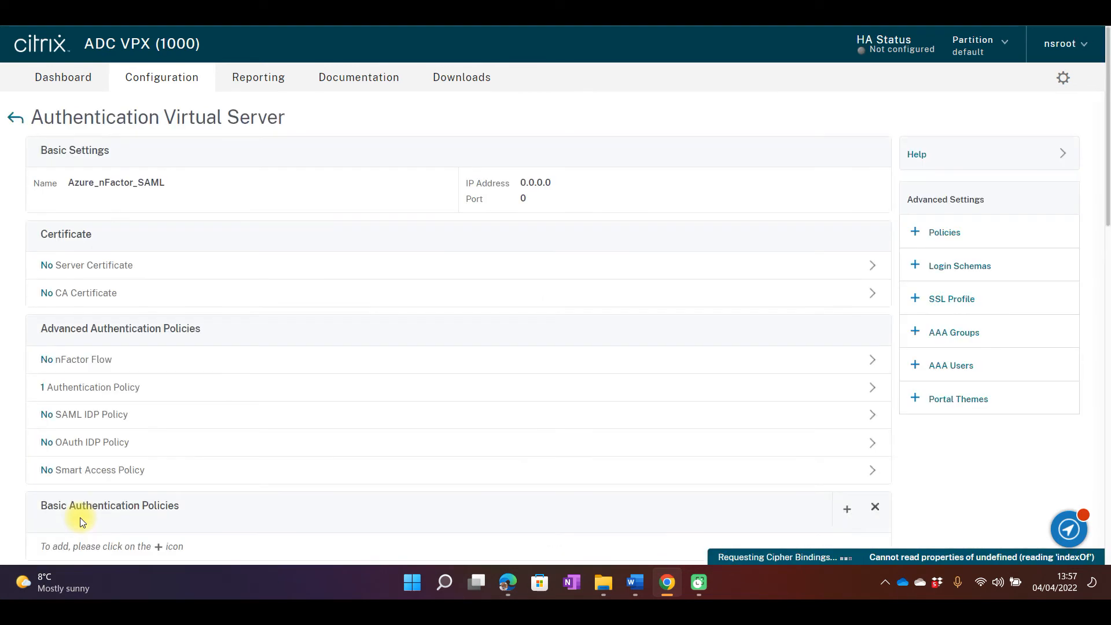
{"action": "scroll", "coordinate": [81, 520], "scroll_direction": "down", "scroll_amount": 15}
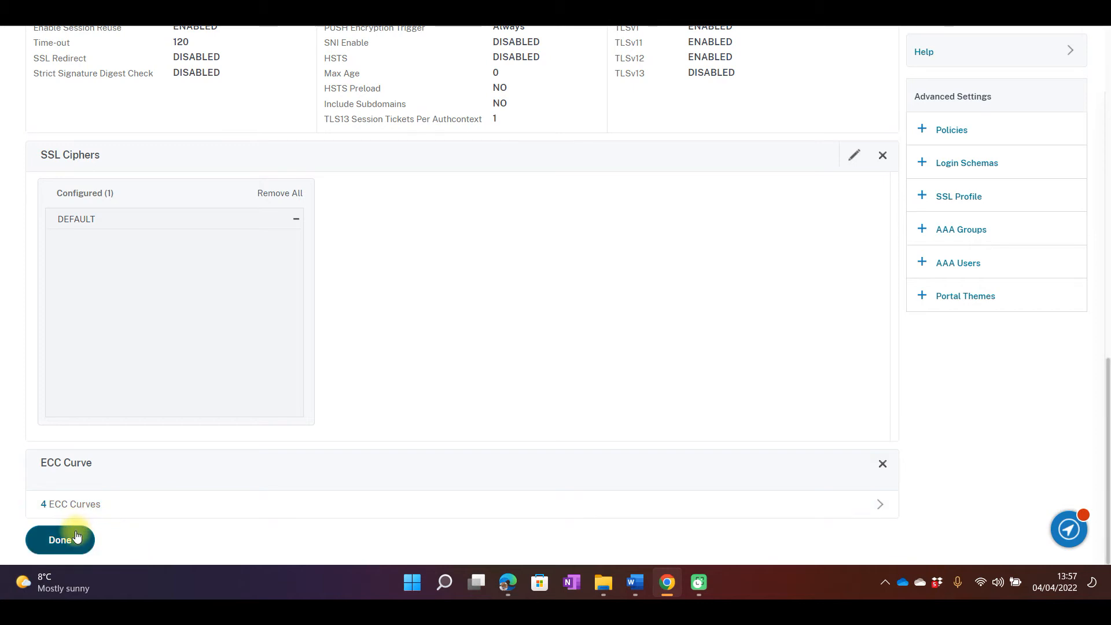
{"action": "left_click", "coordinate": [77, 537]}
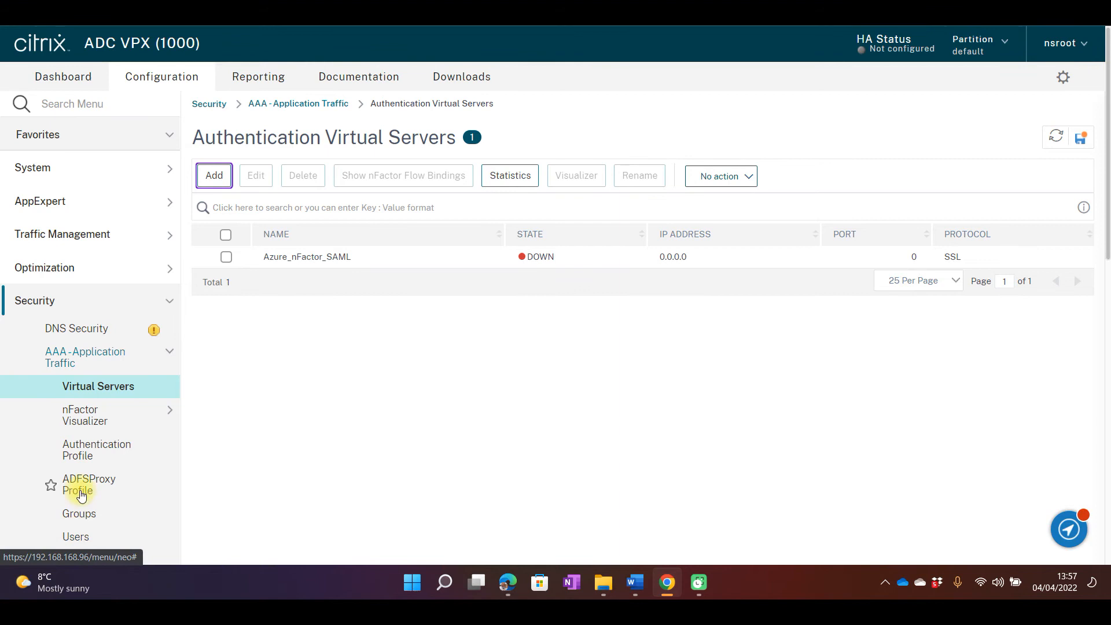
{"action": "scroll", "coordinate": [86, 459], "scroll_direction": "down", "scroll_amount": 9}
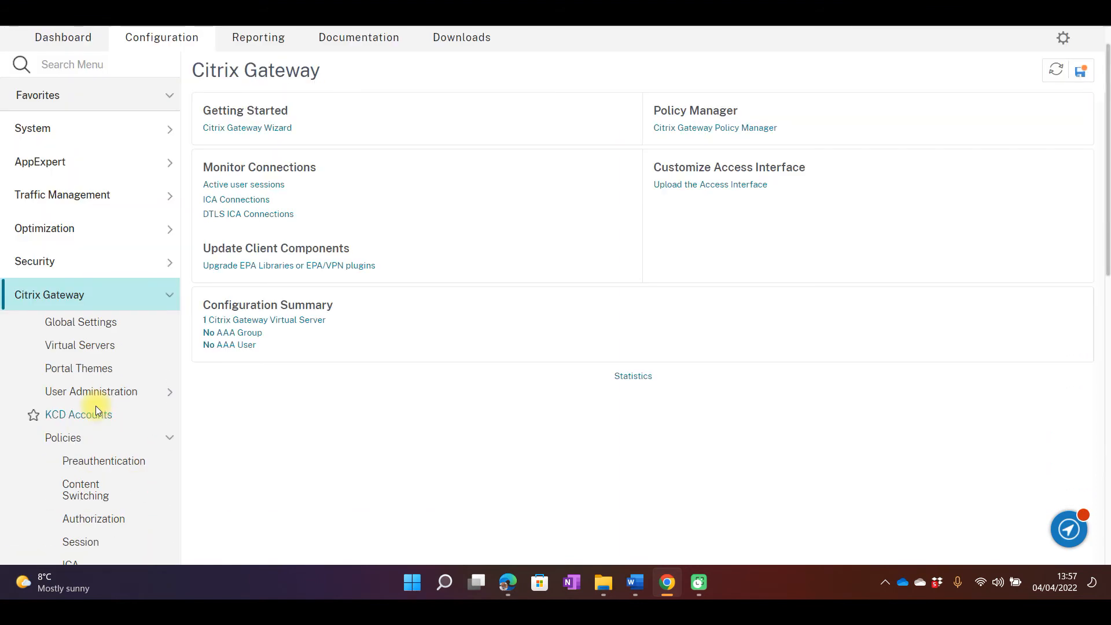
Edit gateway virtual server UG_VPN_10ZiGADCGW and add an Authentication Profile section from Advanced Settings.
{"action": "left_click", "coordinate": [98, 346]}
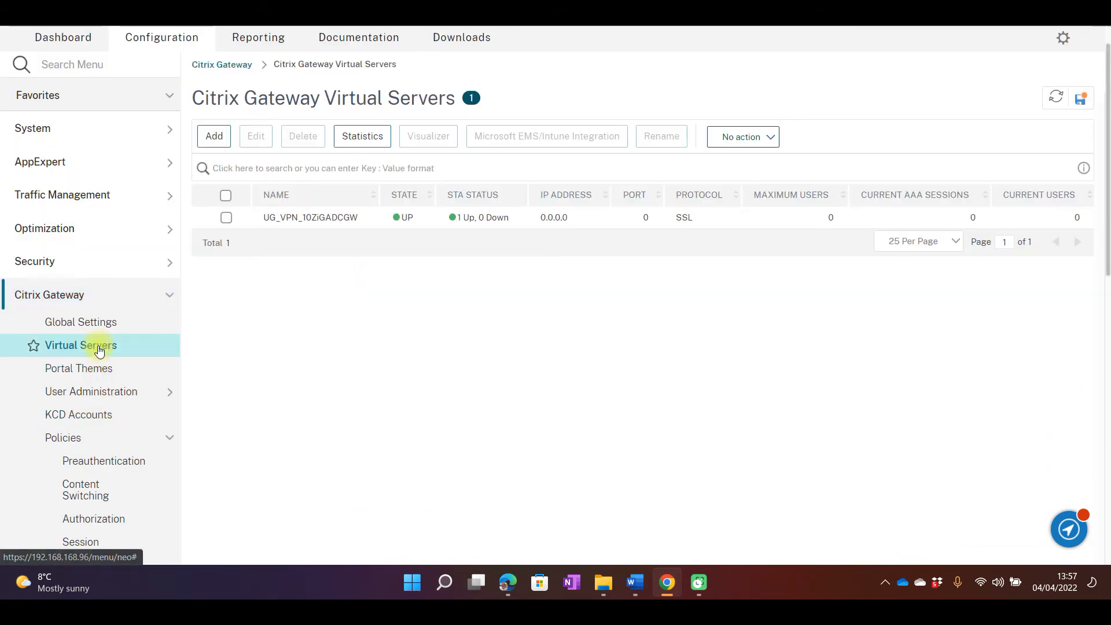
{"action": "left_click", "coordinate": [226, 217]}
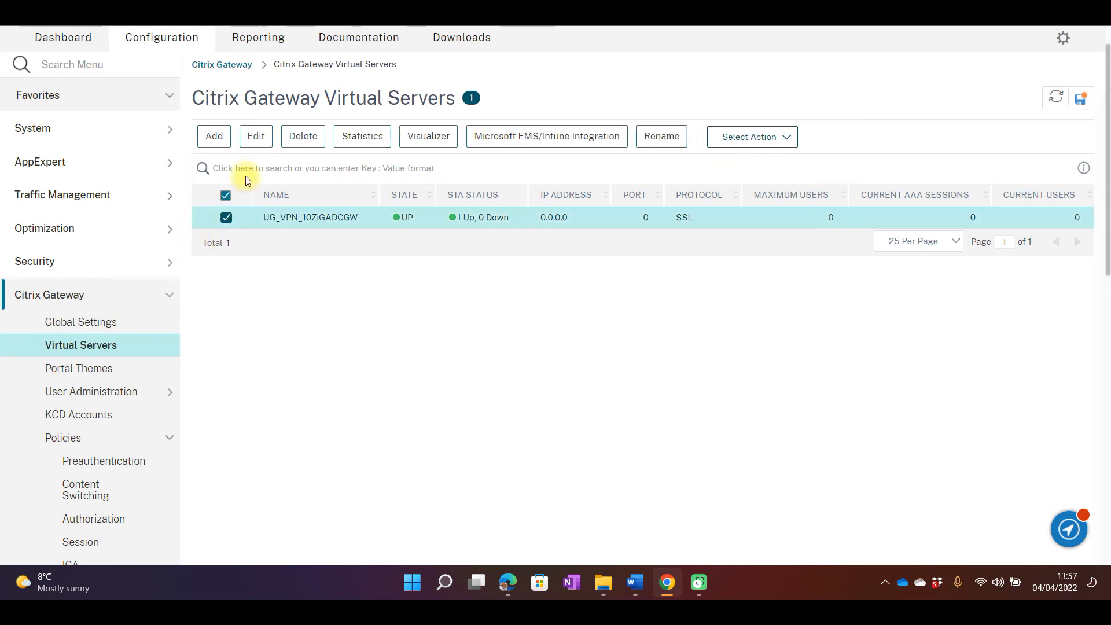
{"action": "left_click", "coordinate": [255, 137]}
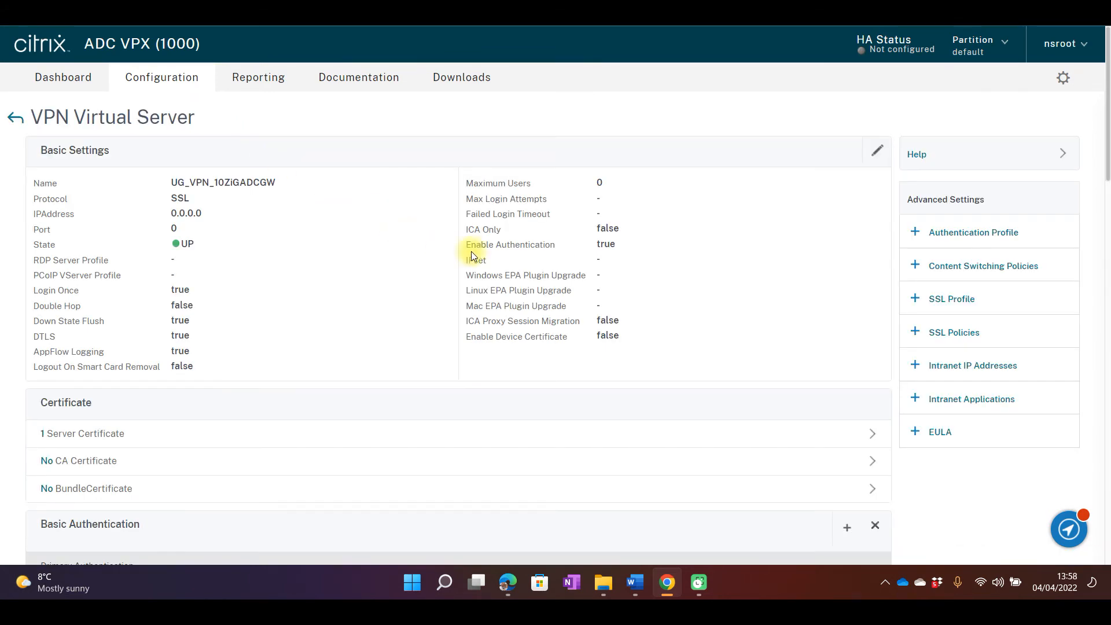
{"action": "left_click", "coordinate": [929, 231]}
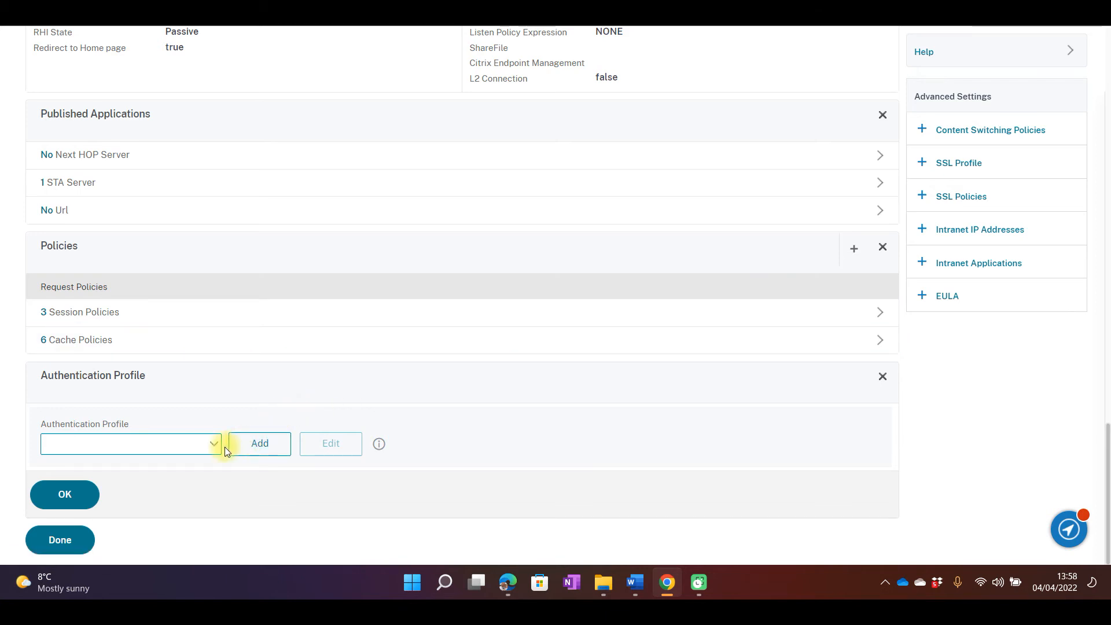
Create authentication profile Azure_nFactor_SAML using the Azure_nFactor_SAML vserver and apply it to the gateway.
{"action": "left_click", "coordinate": [240, 449]}
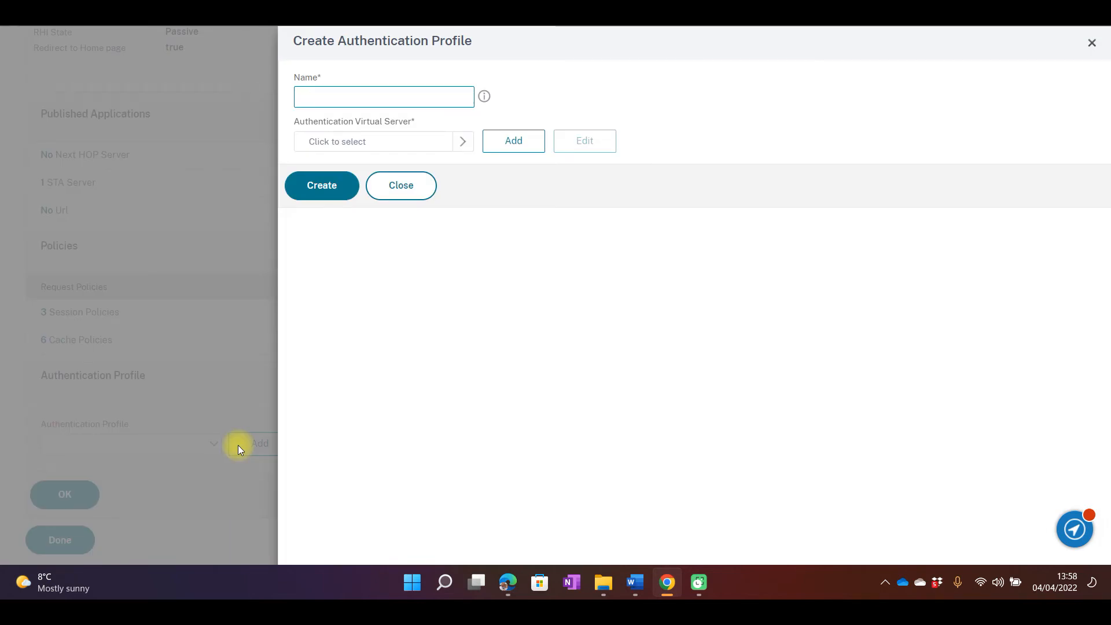
{"action": "type", "text": "Azure_nFacto"}
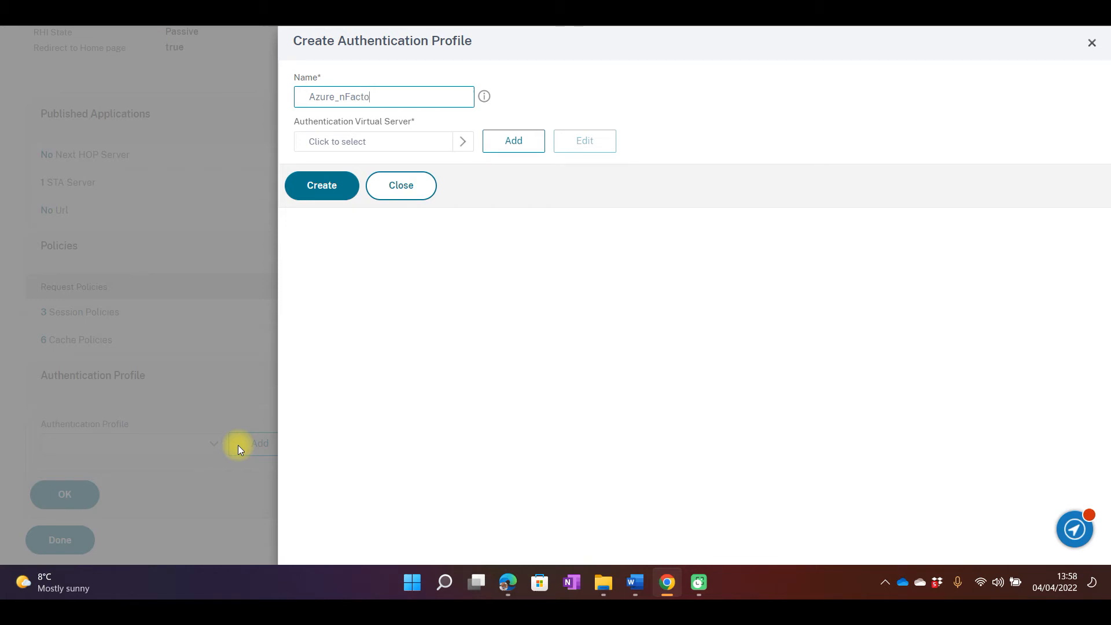
{"action": "type", "text": "r_SAML"}
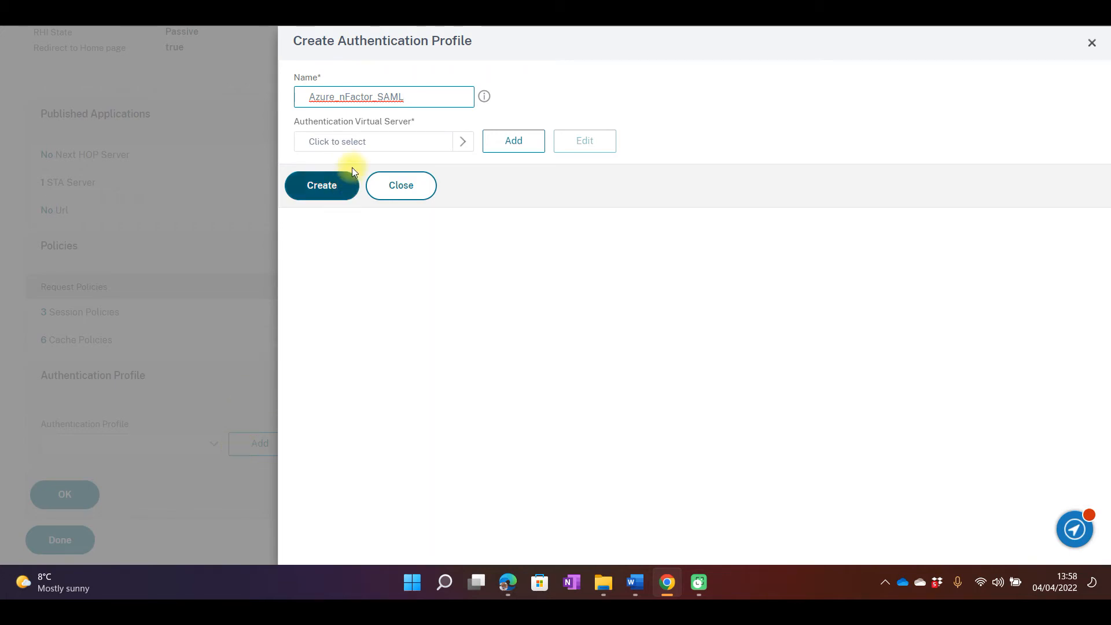
{"action": "left_click", "coordinate": [364, 141]}
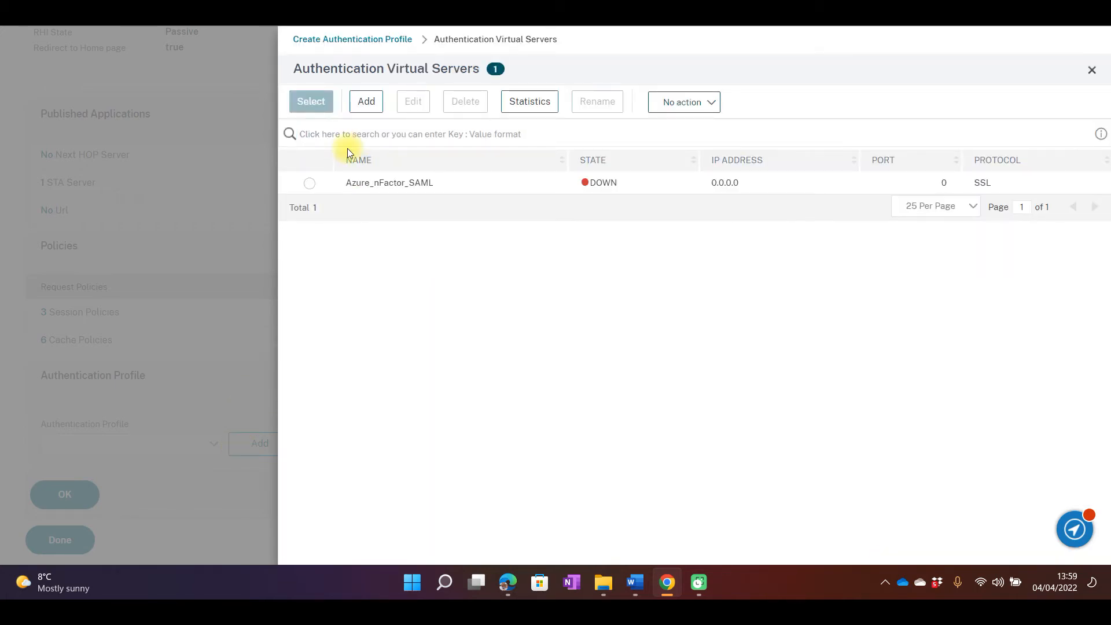
{"action": "left_click", "coordinate": [310, 184]}
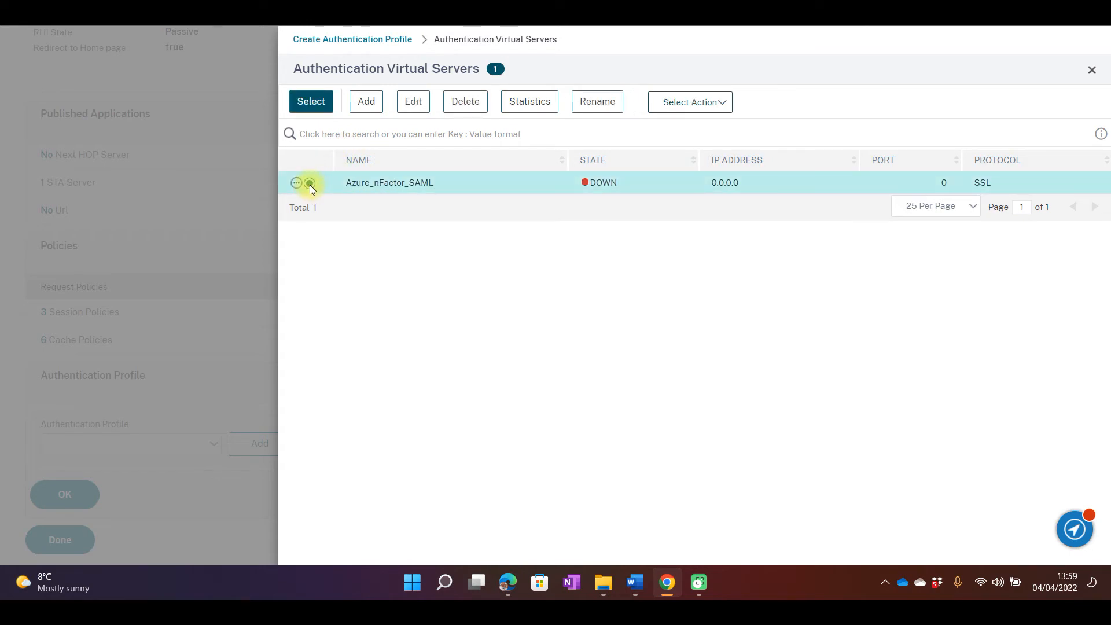
{"action": "left_click", "coordinate": [313, 105]}
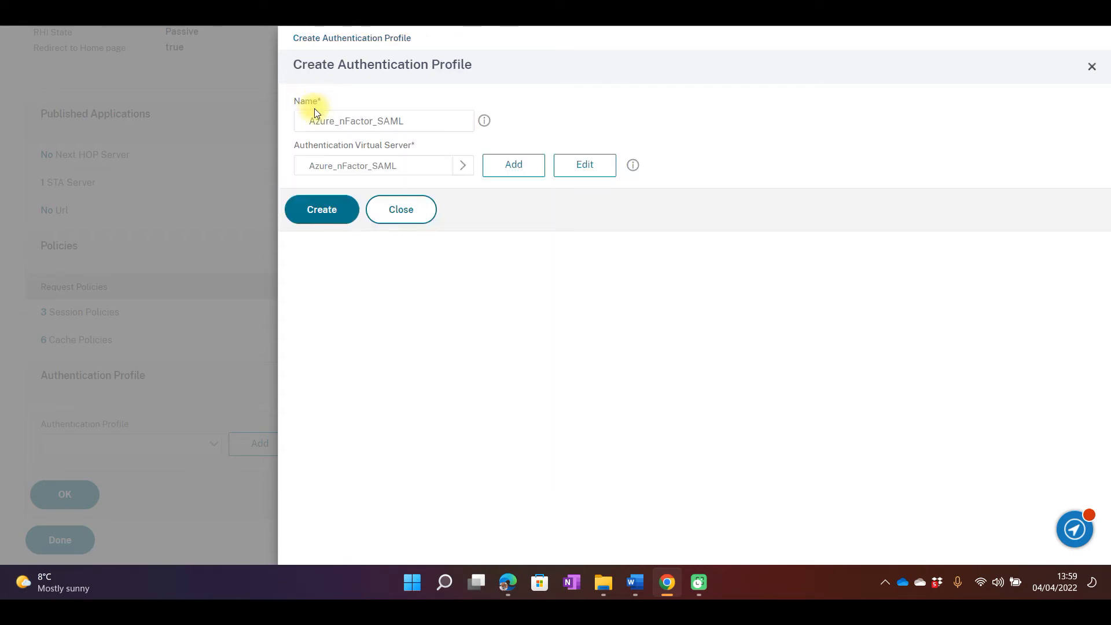
{"action": "left_click", "coordinate": [317, 208]}
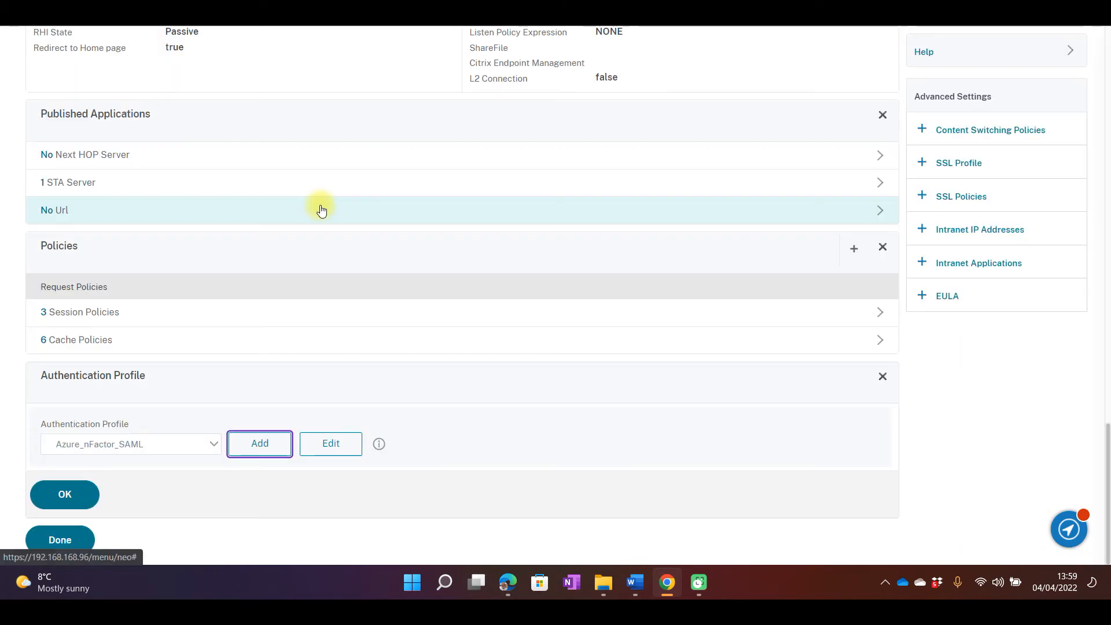
{"action": "left_click", "coordinate": [63, 512]}
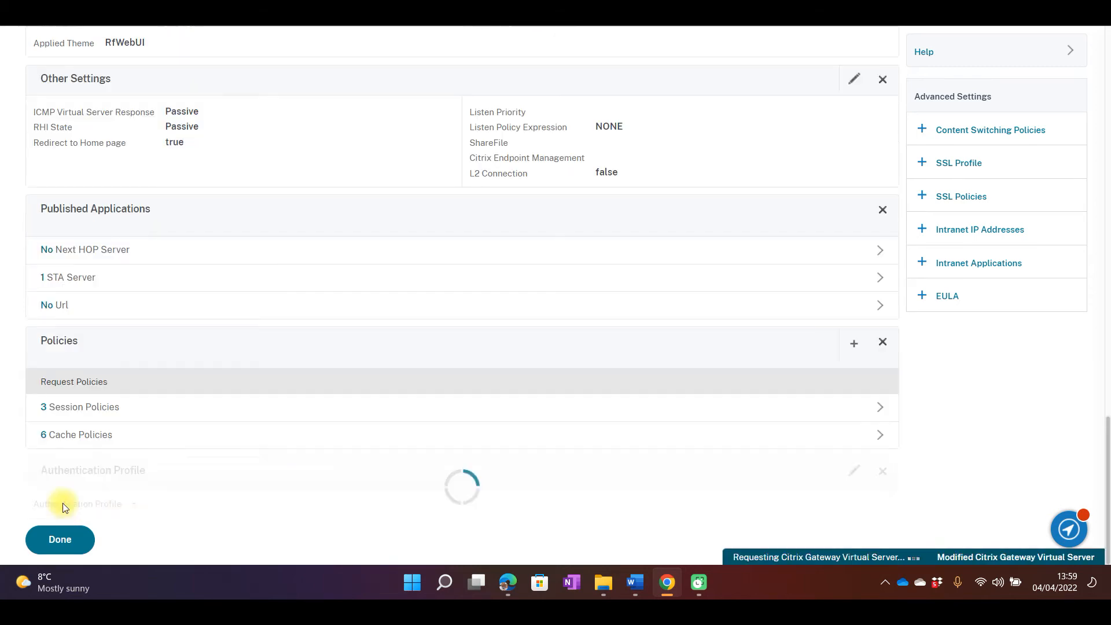
{"action": "left_click", "coordinate": [61, 544]}
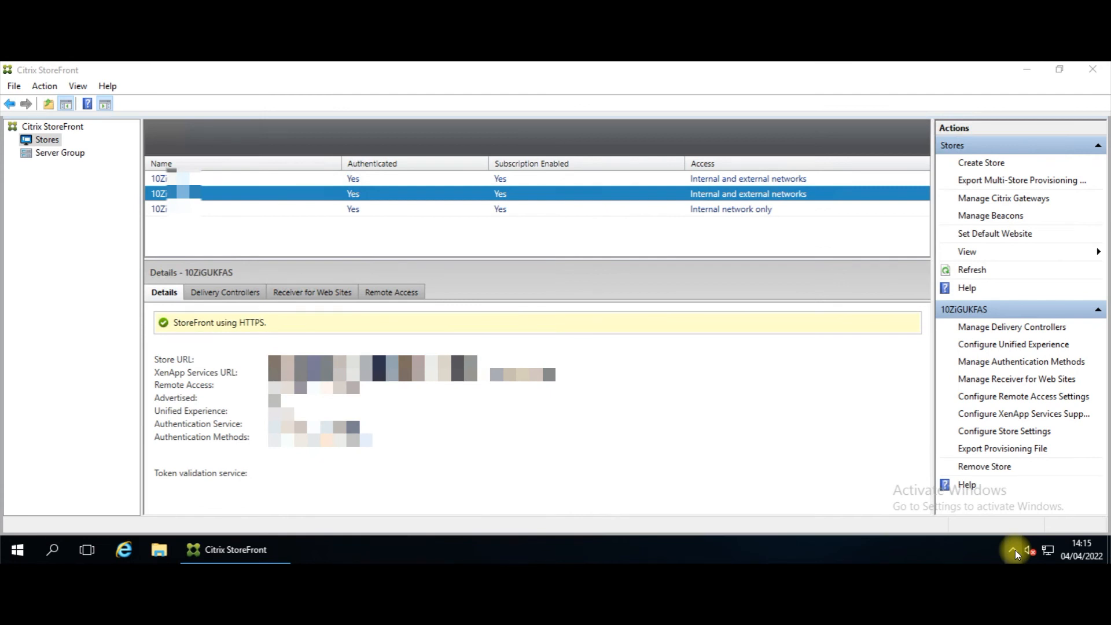
Make store 10ZiGUKFAS fully delegate gateway pass-through credential validation to Citrix Gateway, then list the gateways.
{"action": "left_click", "coordinate": [50, 142]}
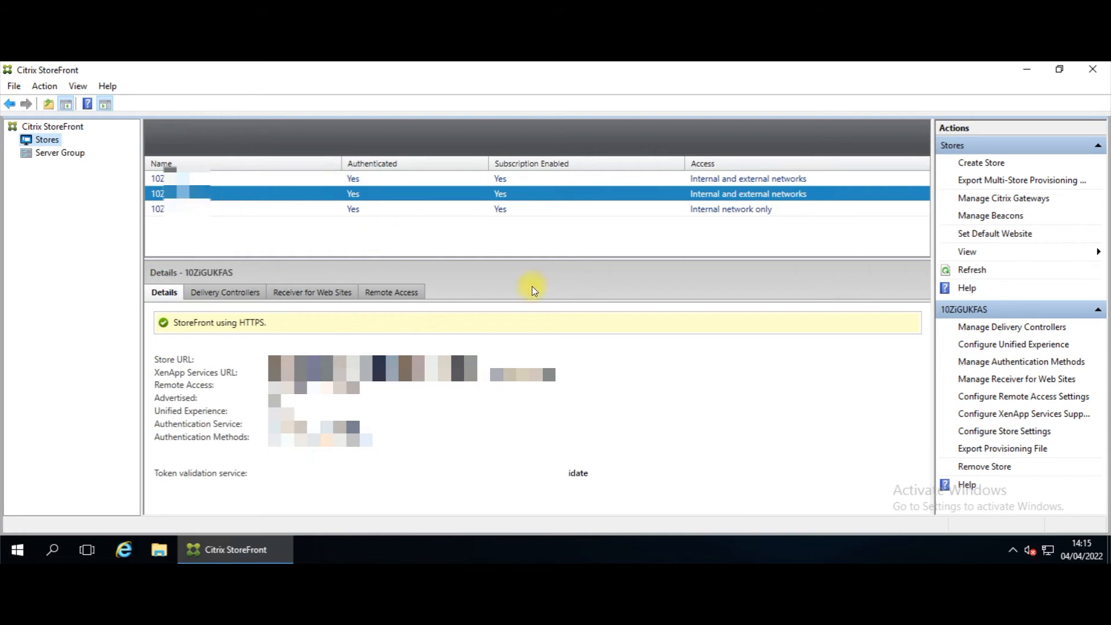
{"action": "left_click", "coordinate": [974, 360]}
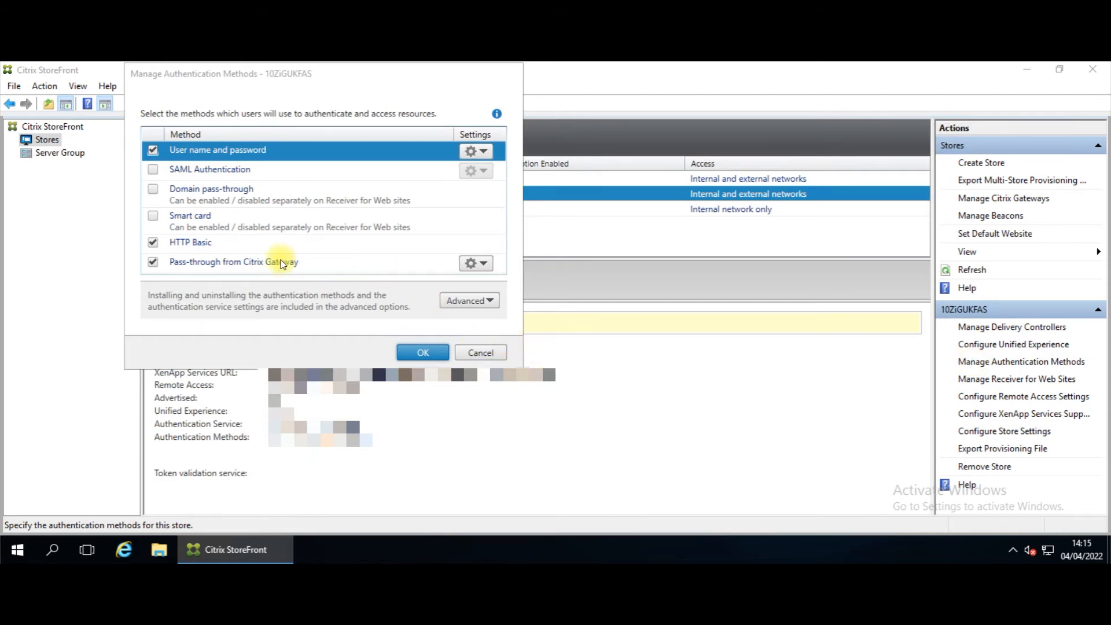
{"action": "left_click", "coordinate": [172, 262]}
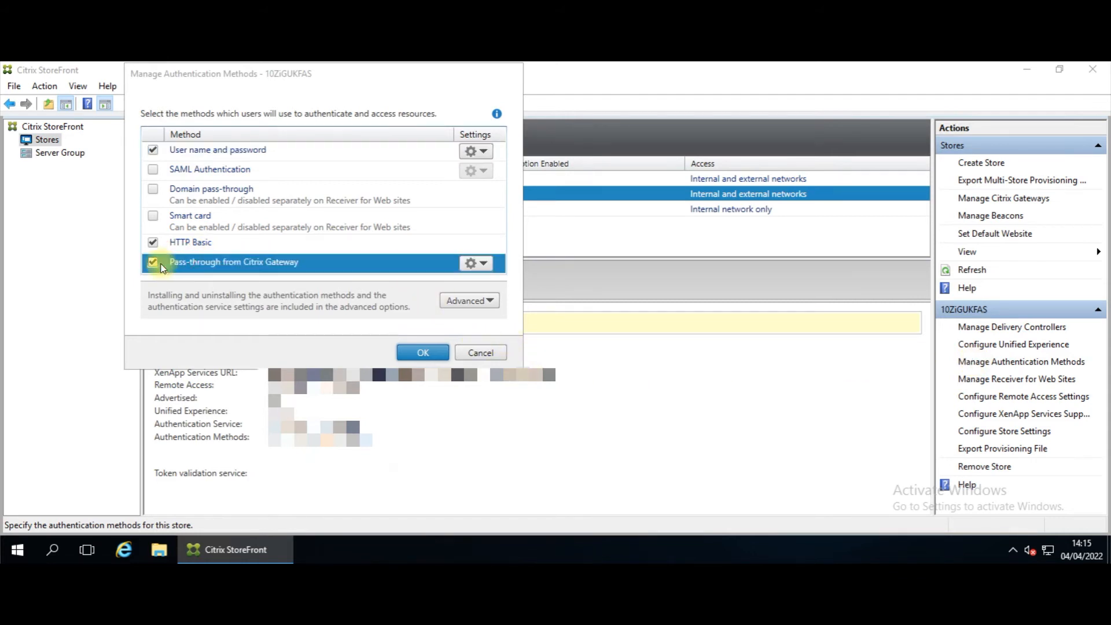
{"action": "left_click", "coordinate": [484, 265]}
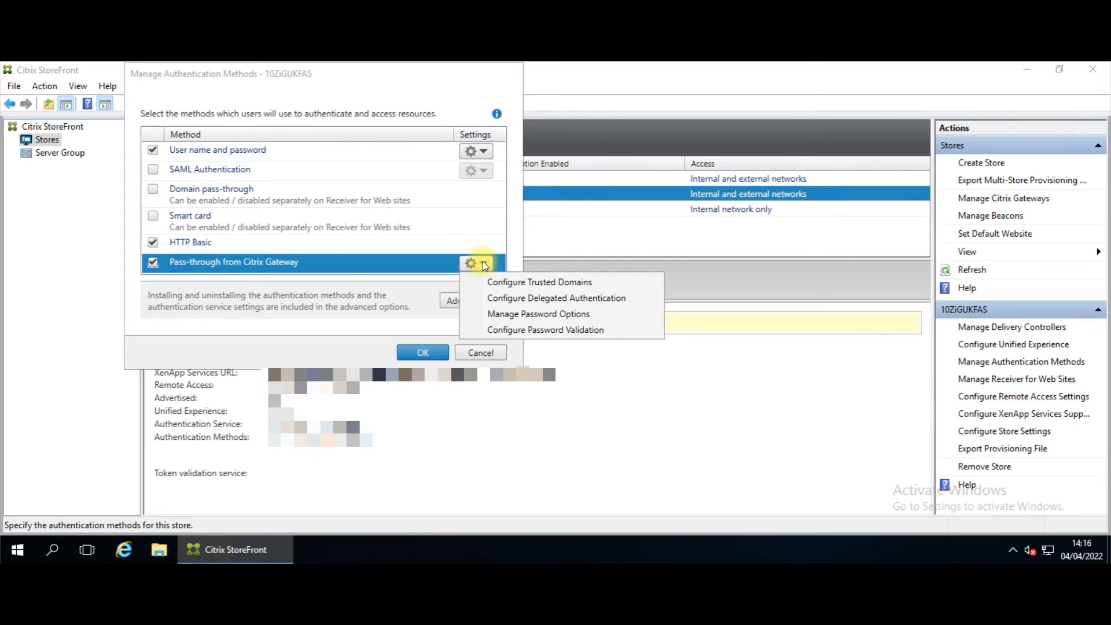
{"action": "left_click", "coordinate": [529, 299]}
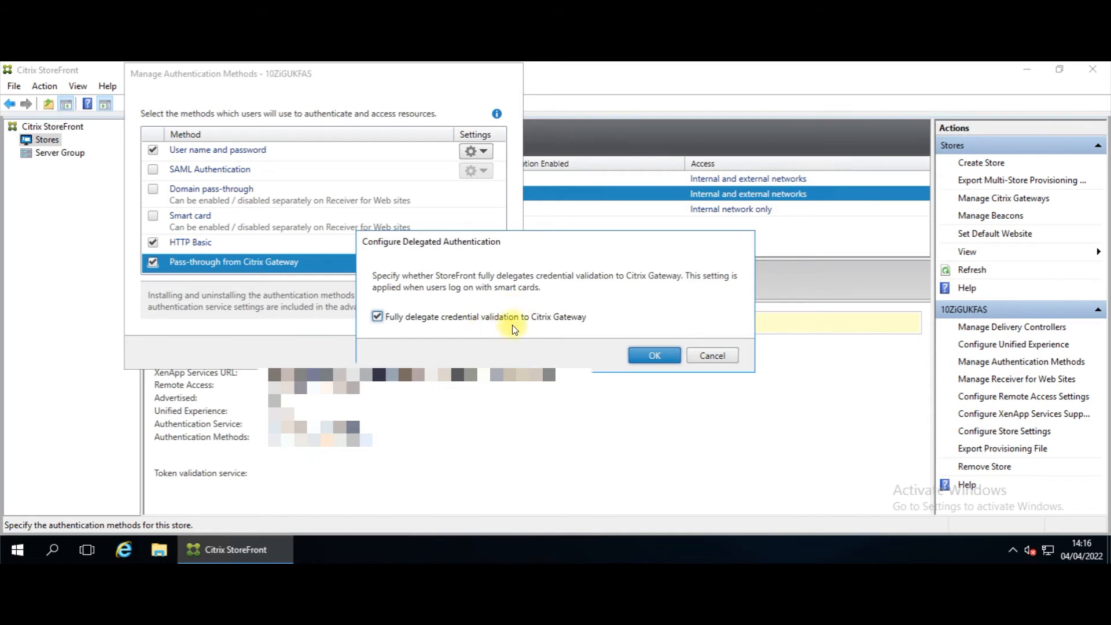
{"action": "left_click", "coordinate": [660, 354]}
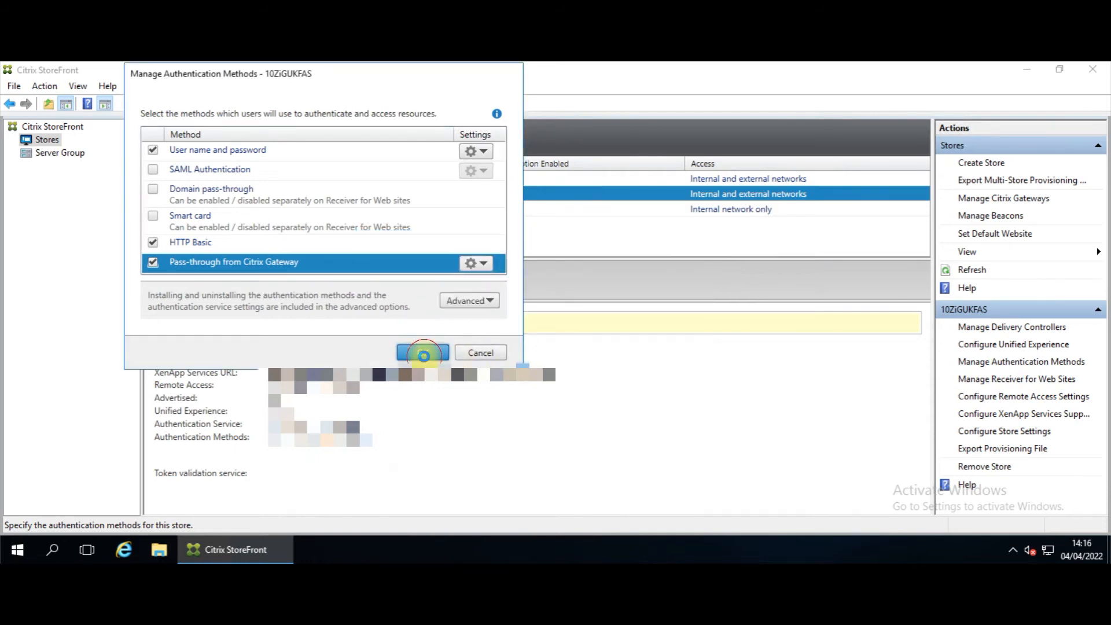
{"action": "left_click", "coordinate": [431, 353]}
{"action": "left_click", "coordinate": [999, 198]}
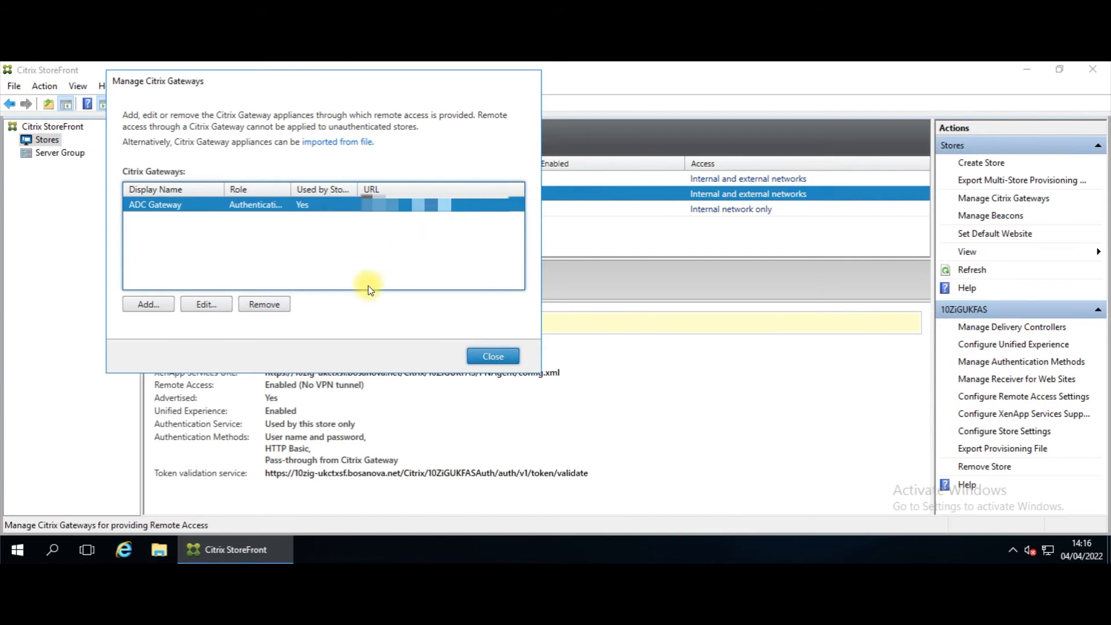
Review ADC Gateway's General, Secure Ticket Authority and Authentication settings, save them, and close the list.
{"action": "left_click", "coordinate": [206, 303]}
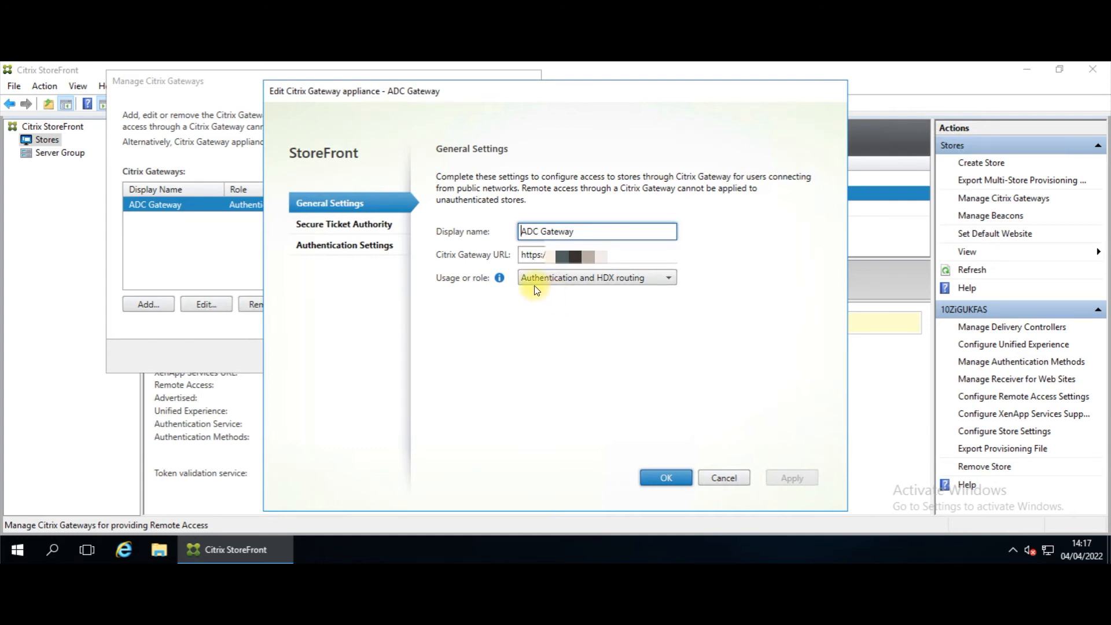
{"action": "left_click", "coordinate": [371, 224]}
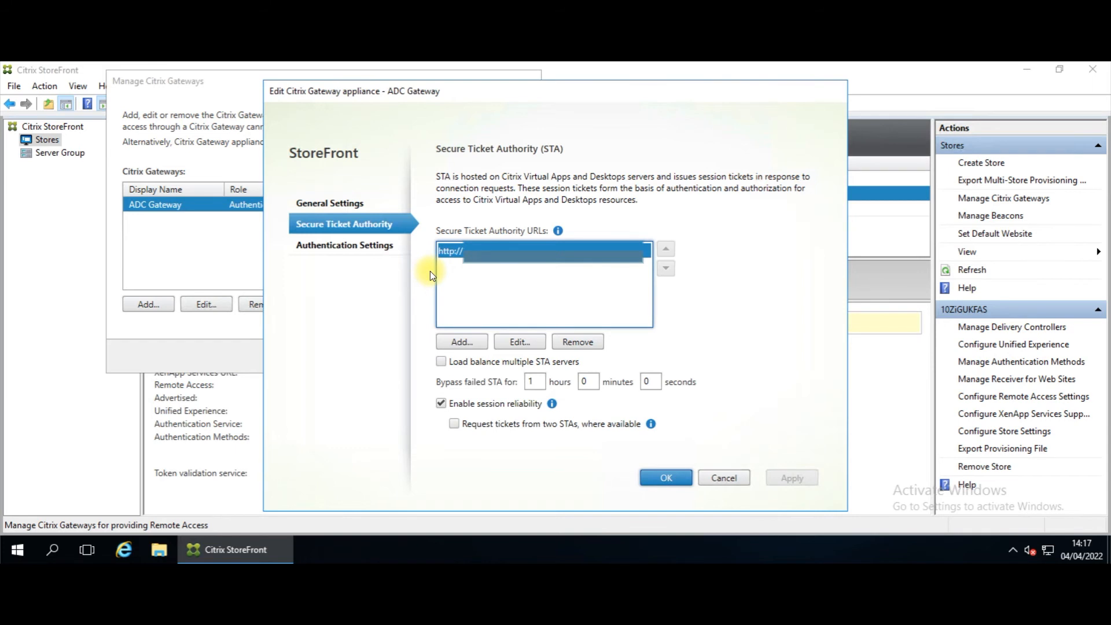
{"action": "left_click", "coordinate": [367, 244]}
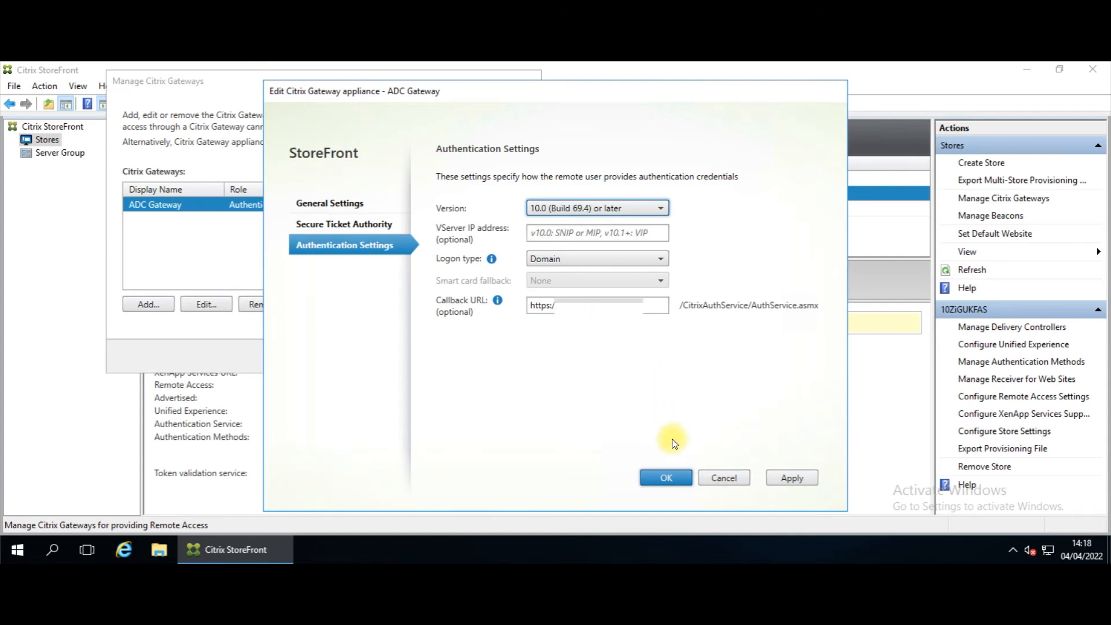
{"action": "left_click", "coordinate": [671, 478]}
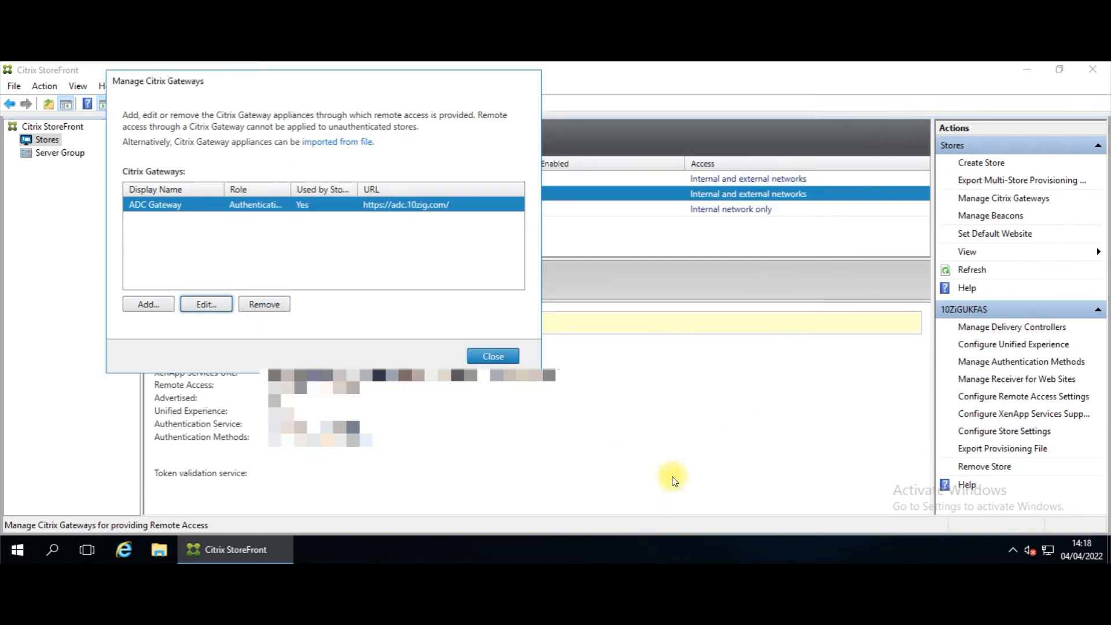
{"action": "left_click", "coordinate": [495, 355]}
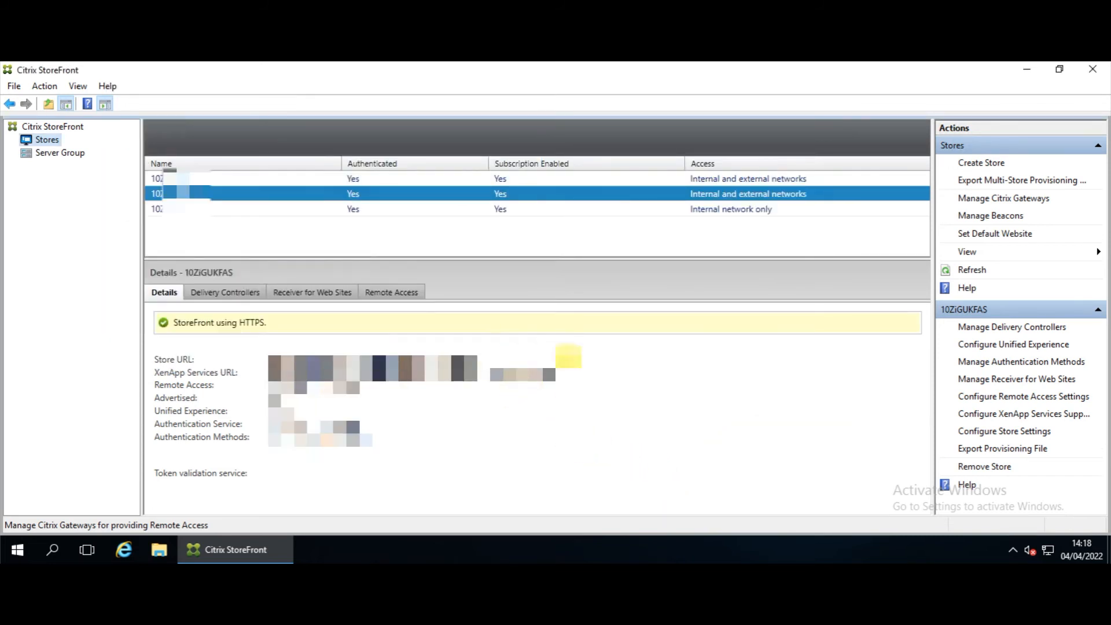
Enable remote access without a VPN tunnel using ADC Gateway as the default appliance.
{"action": "left_click", "coordinate": [1002, 400]}
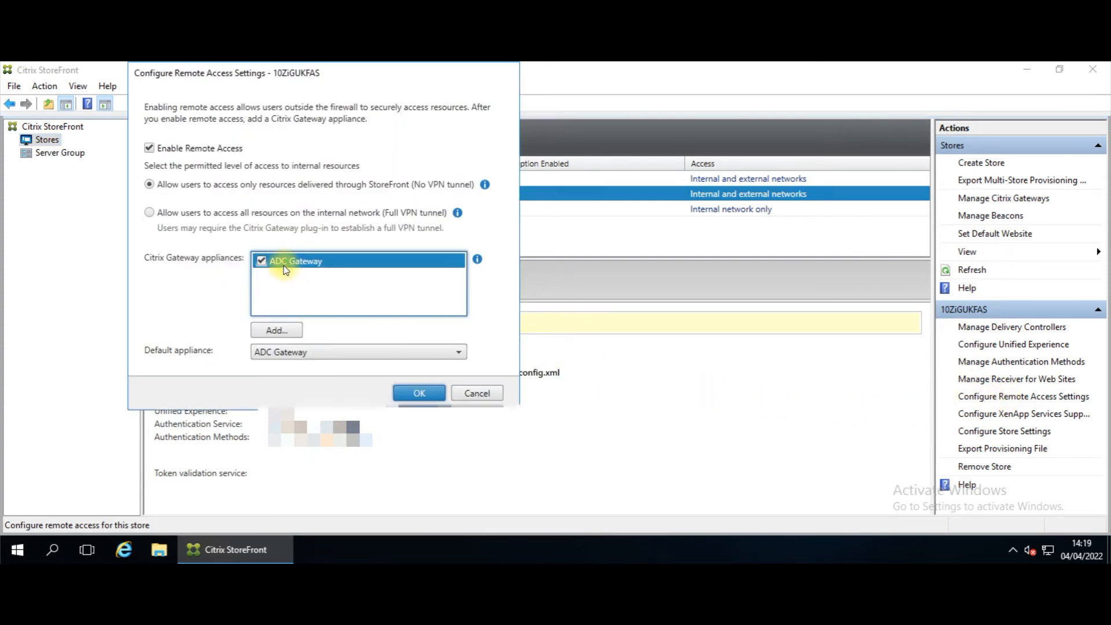
{"action": "left_click", "coordinate": [420, 393]}
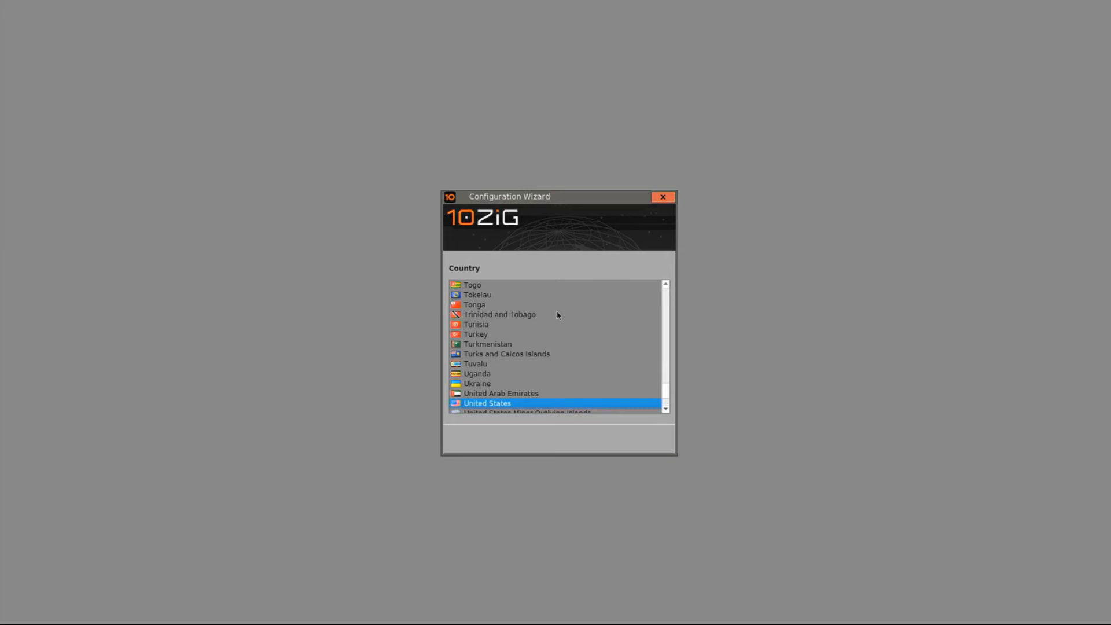
Choose Great Britain (UK) as the country, correct the time to 5:40, and finish the wizard.
{"action": "key", "text": "g"}
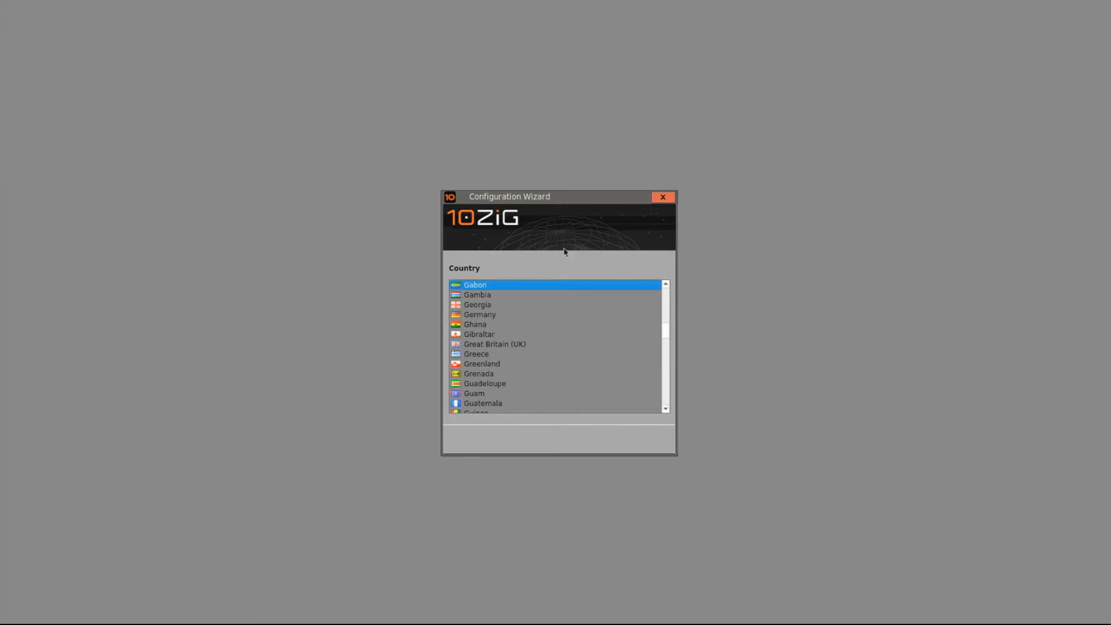
{"action": "double_click", "coordinate": [519, 344]}
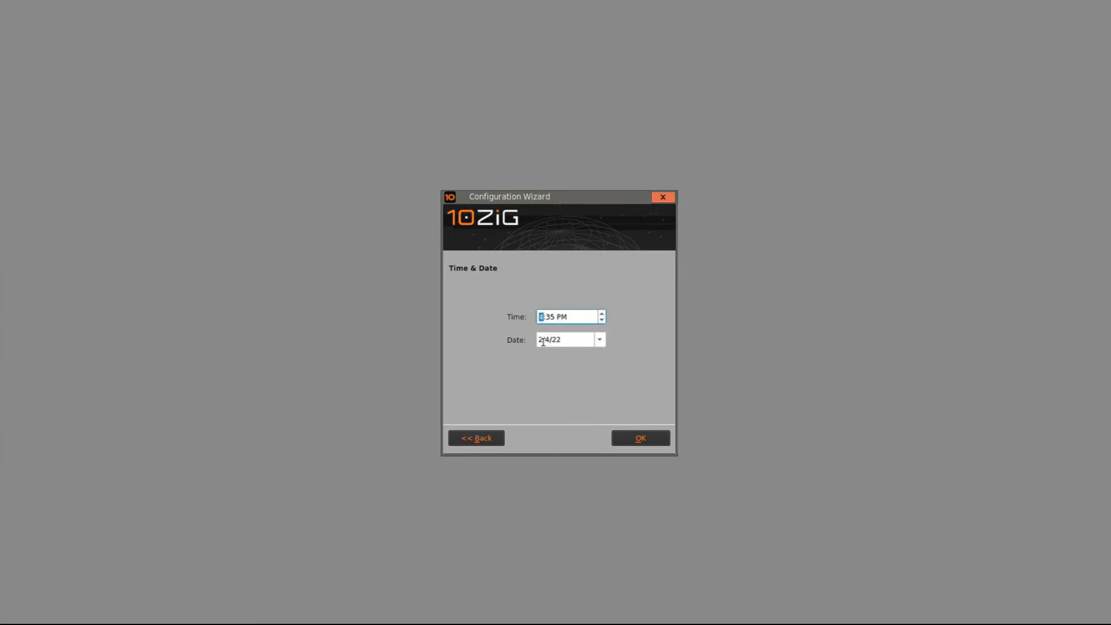
{"action": "type", "text": "5:40"}
{"action": "left_click", "coordinate": [639, 438]}
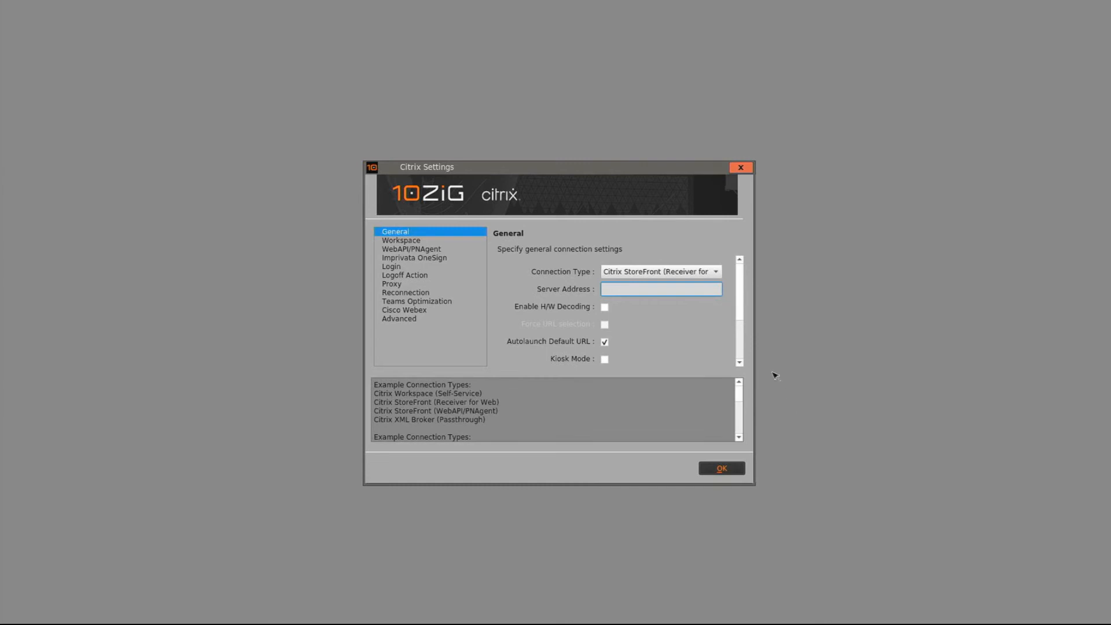
Enter the store's HTTPS server address for the StoreFront (Receiver for Web) connection and save.
{"action": "type", "text": "https://"}
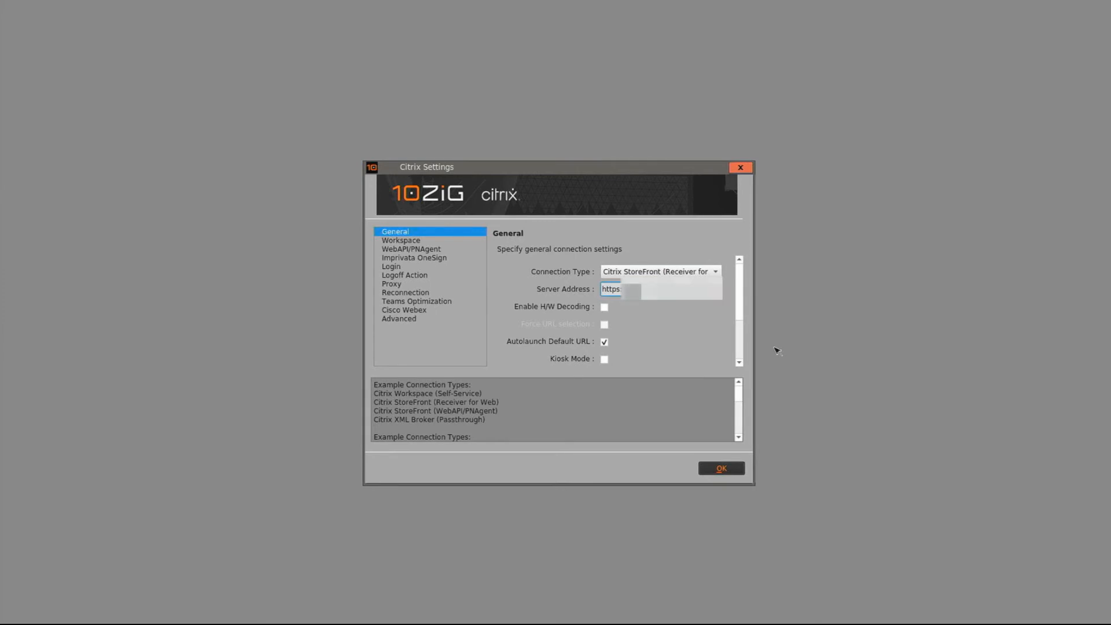
{"action": "type", "text": "•••"}
{"action": "left_click", "coordinate": [720, 467]}
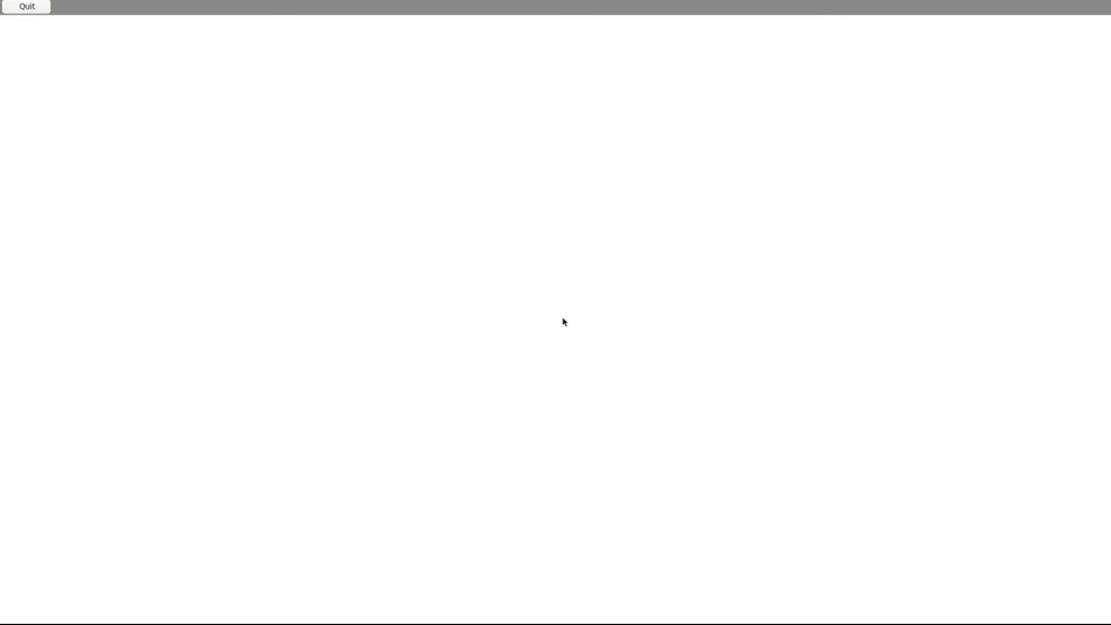
Quit the blank web session and bring up the thin client's Control Panel.
{"action": "left_click", "coordinate": [16, 9]}
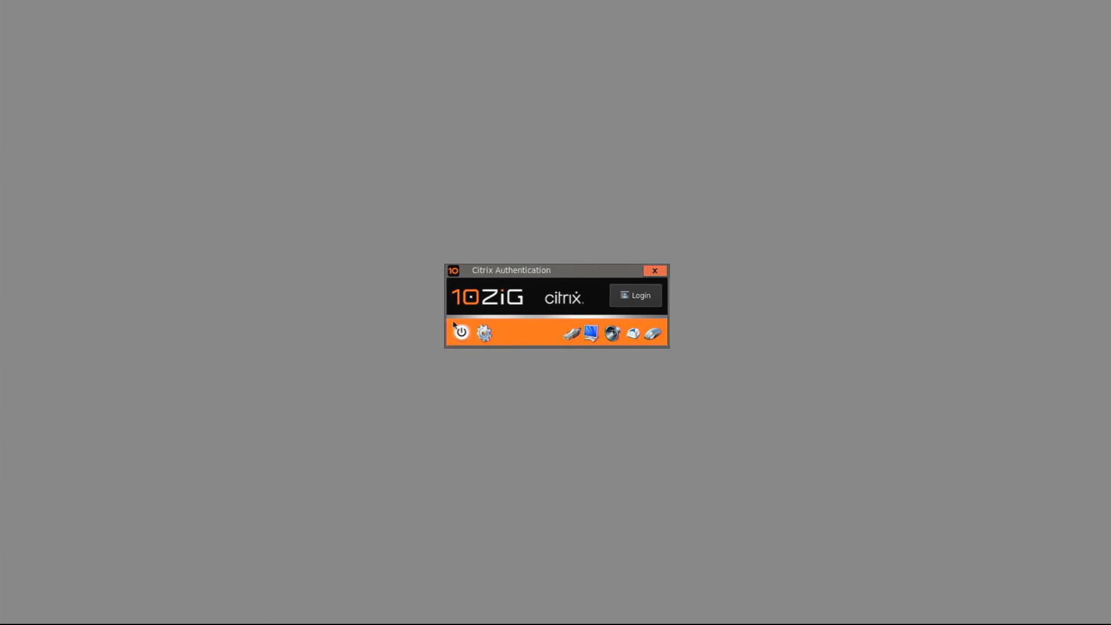
{"action": "left_click", "coordinate": [484, 332]}
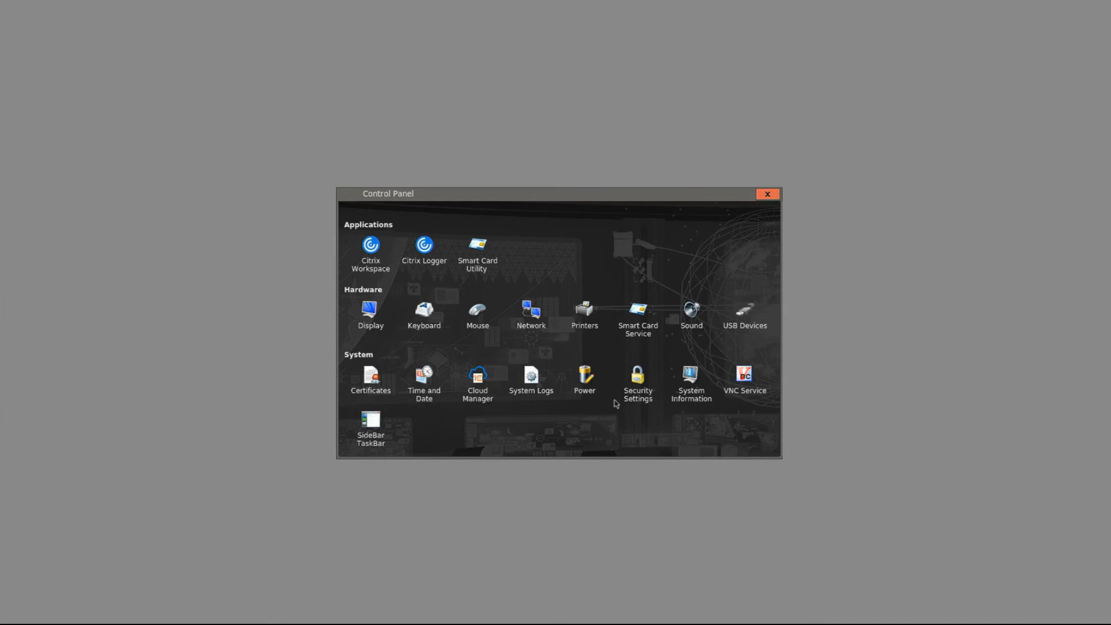
Enable USB storage installation in Security Settings and install the gdig2.crt certificate from USB.
{"action": "left_click", "coordinate": [629, 390]}
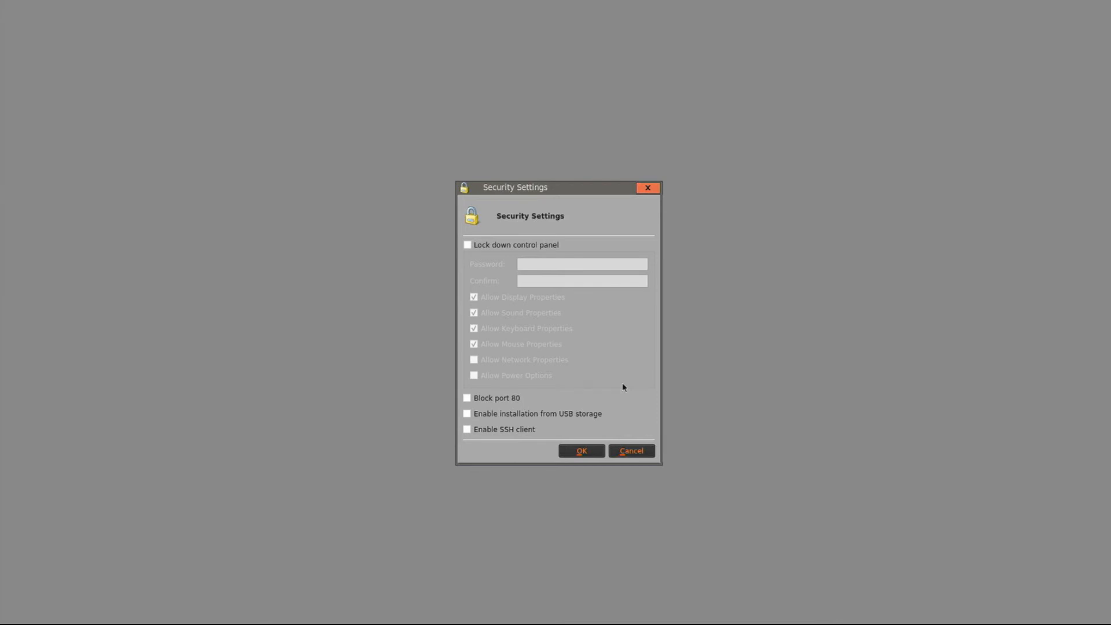
{"action": "left_click", "coordinate": [539, 413]}
{"action": "left_click", "coordinate": [586, 452]}
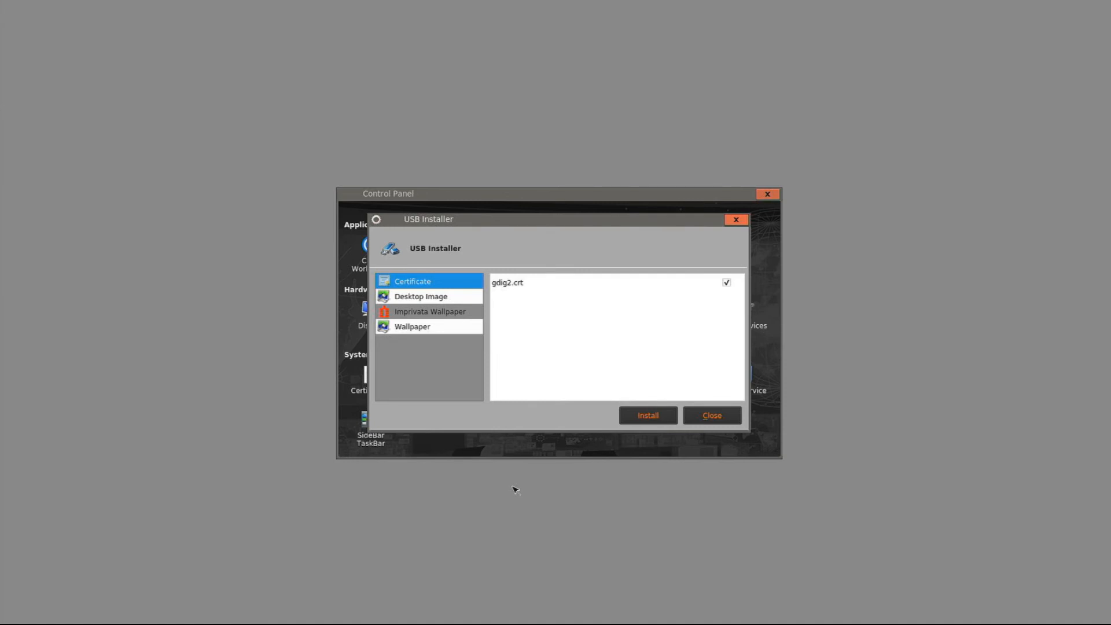
{"action": "left_click", "coordinate": [638, 421]}
{"action": "left_click", "coordinate": [721, 422]}
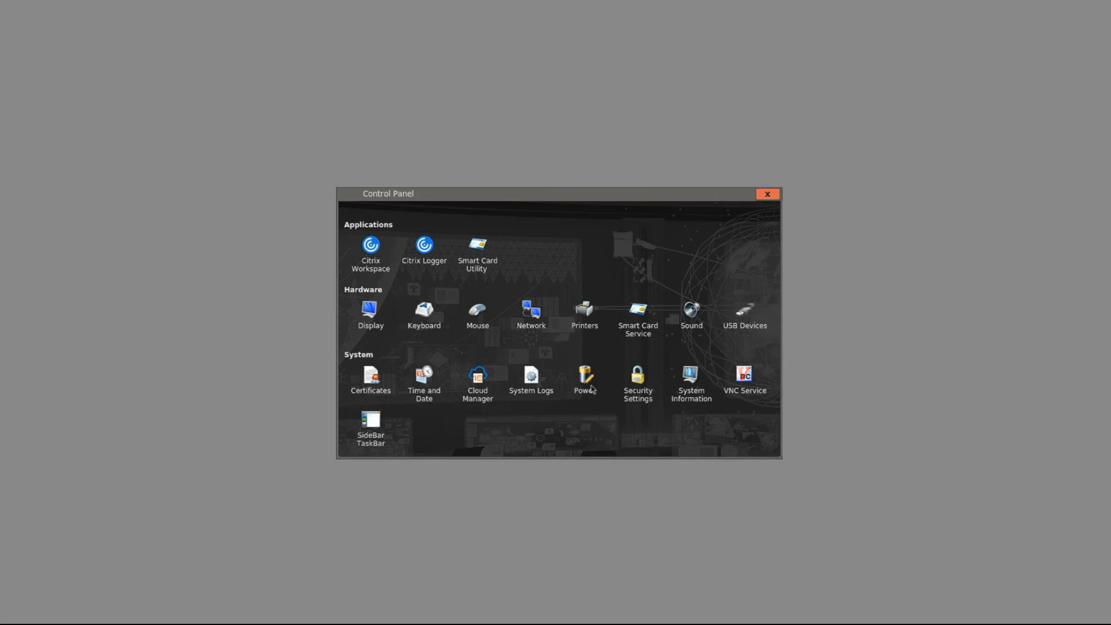
Import gdig2.crt from the USB drive sda1 into the certificate manager.
{"action": "left_click", "coordinate": [368, 376]}
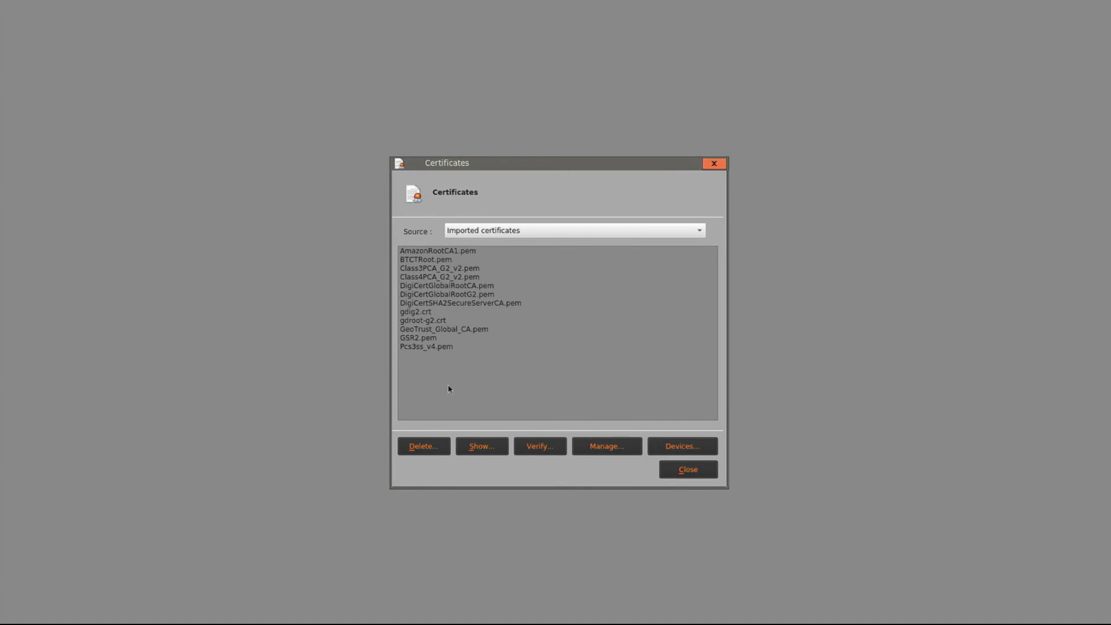
{"action": "left_click", "coordinate": [595, 445]}
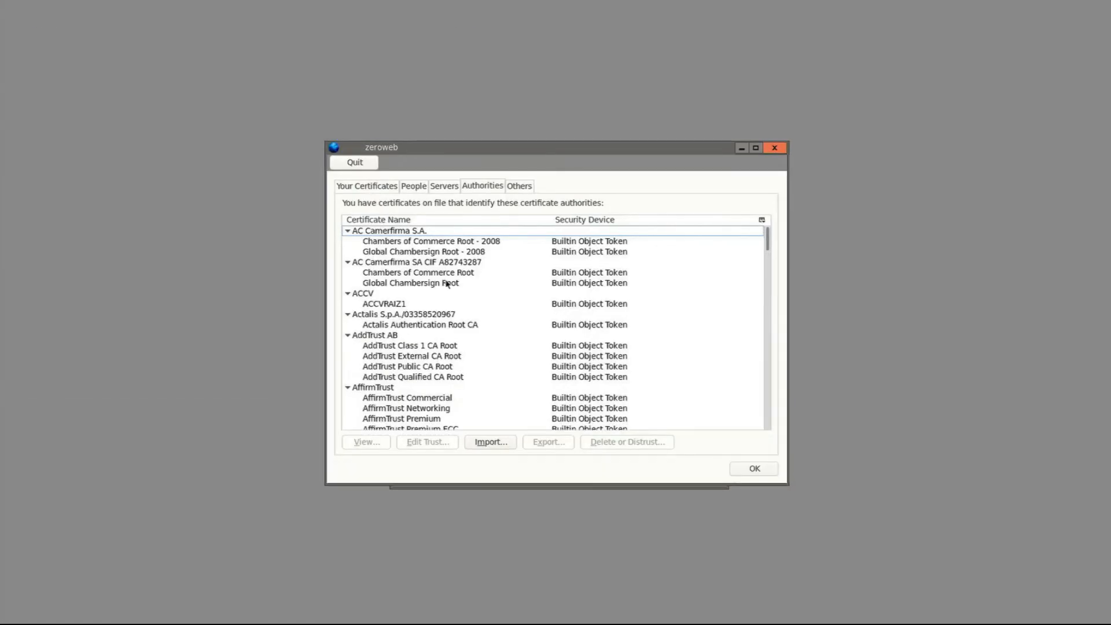
{"action": "left_click", "coordinate": [501, 442]}
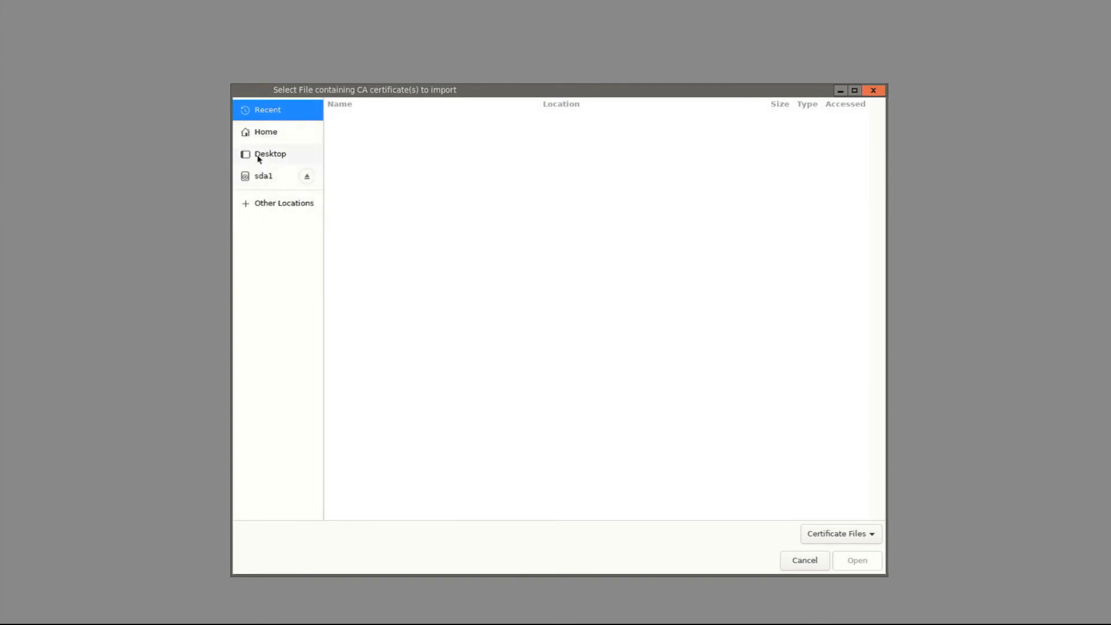
{"action": "left_click", "coordinate": [265, 176]}
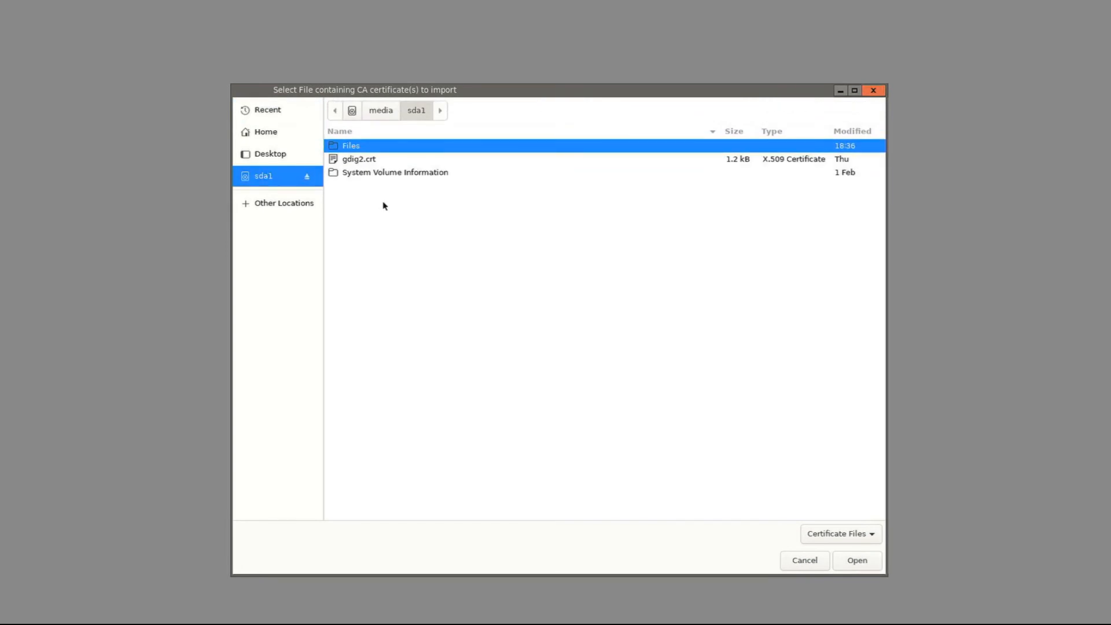
{"action": "left_click", "coordinate": [359, 165]}
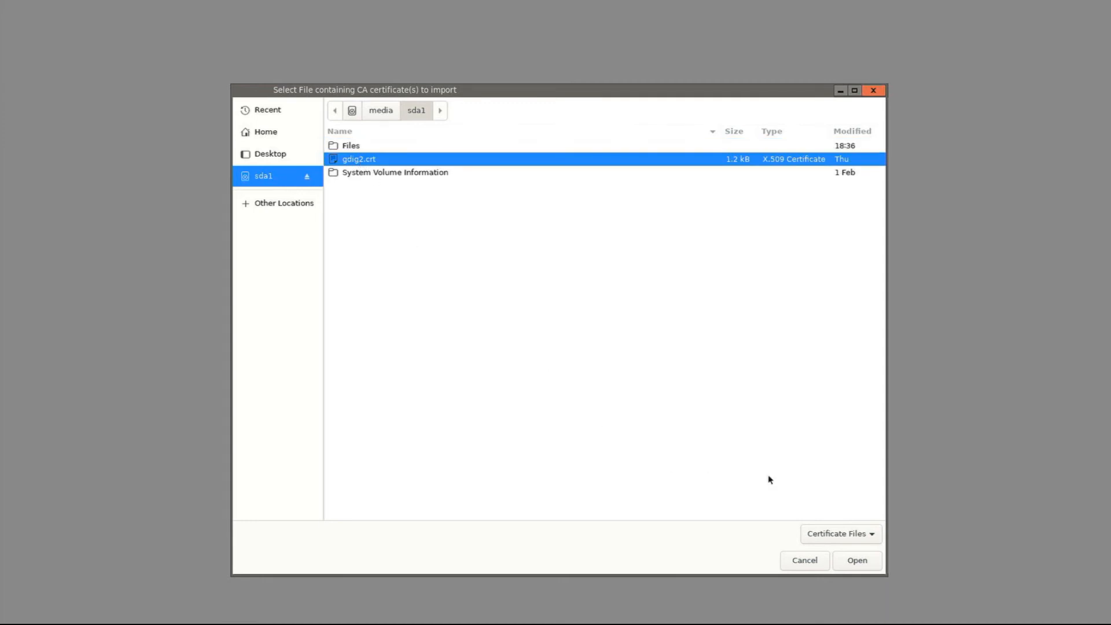
{"action": "left_click", "coordinate": [866, 563]}
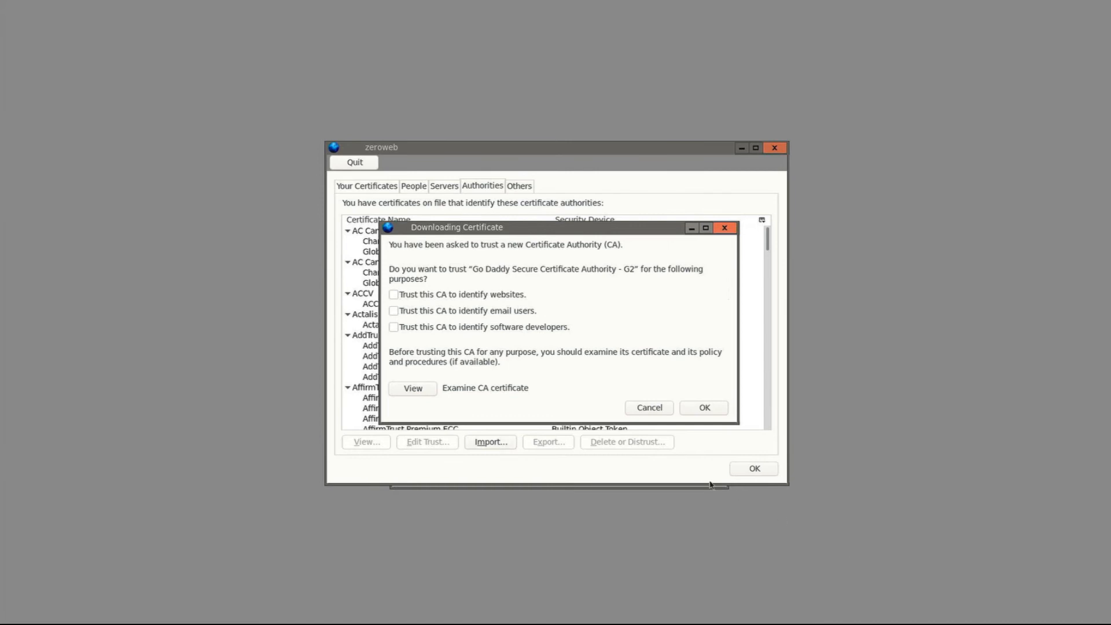
Trust the Go Daddy G2 CA to identify websites, then close Certificates and Control Panel.
{"action": "left_click", "coordinate": [416, 295]}
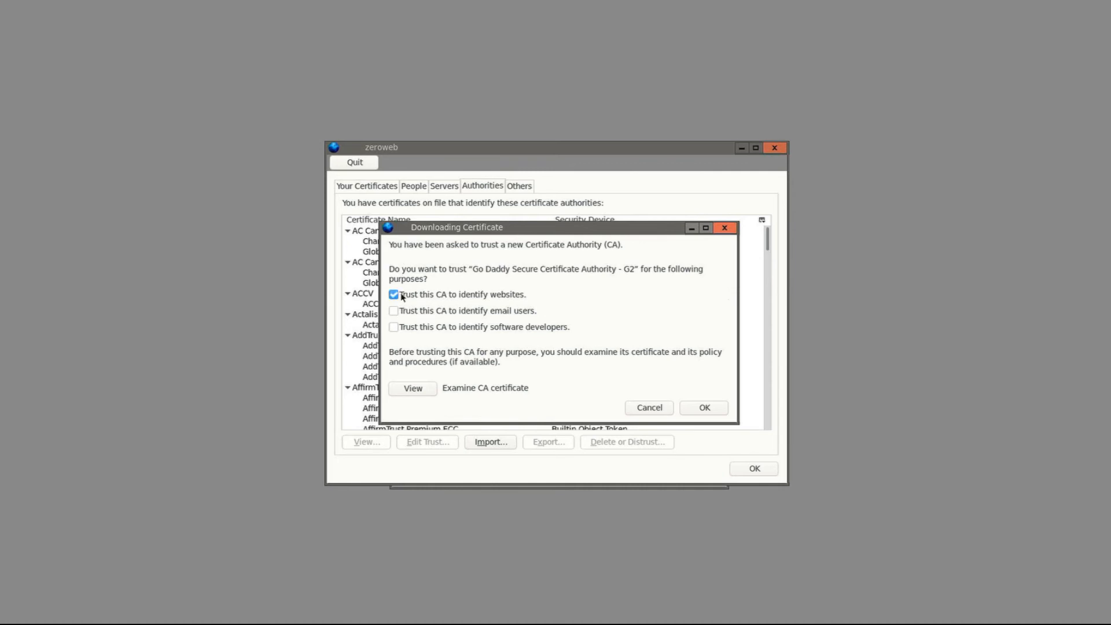
{"action": "left_click", "coordinate": [690, 411]}
{"action": "left_click", "coordinate": [753, 468]}
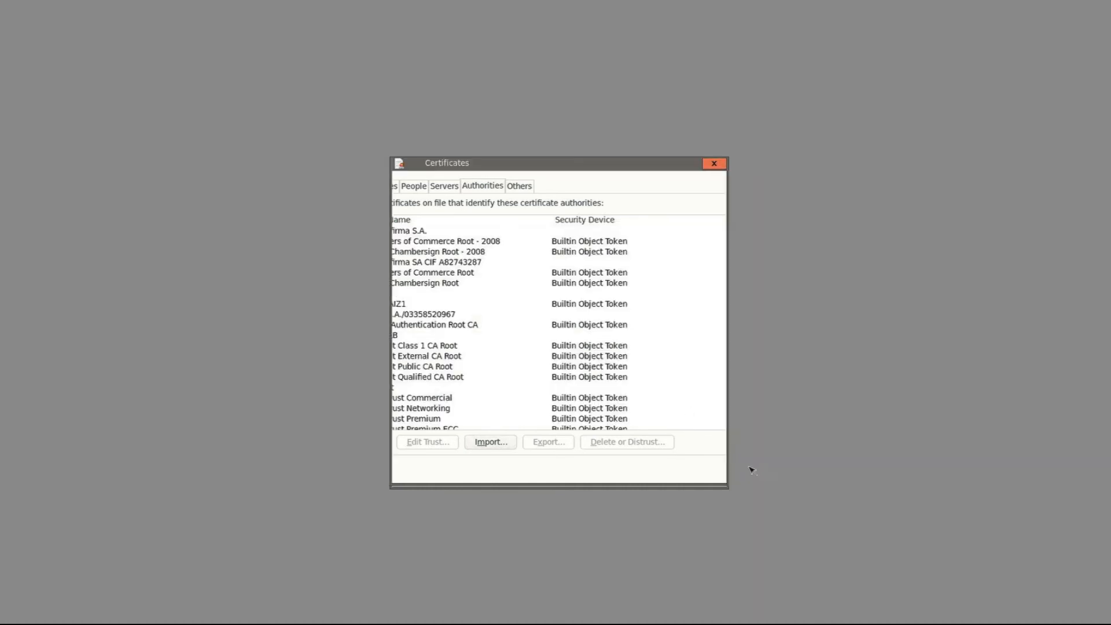
{"action": "left_click", "coordinate": [690, 467]}
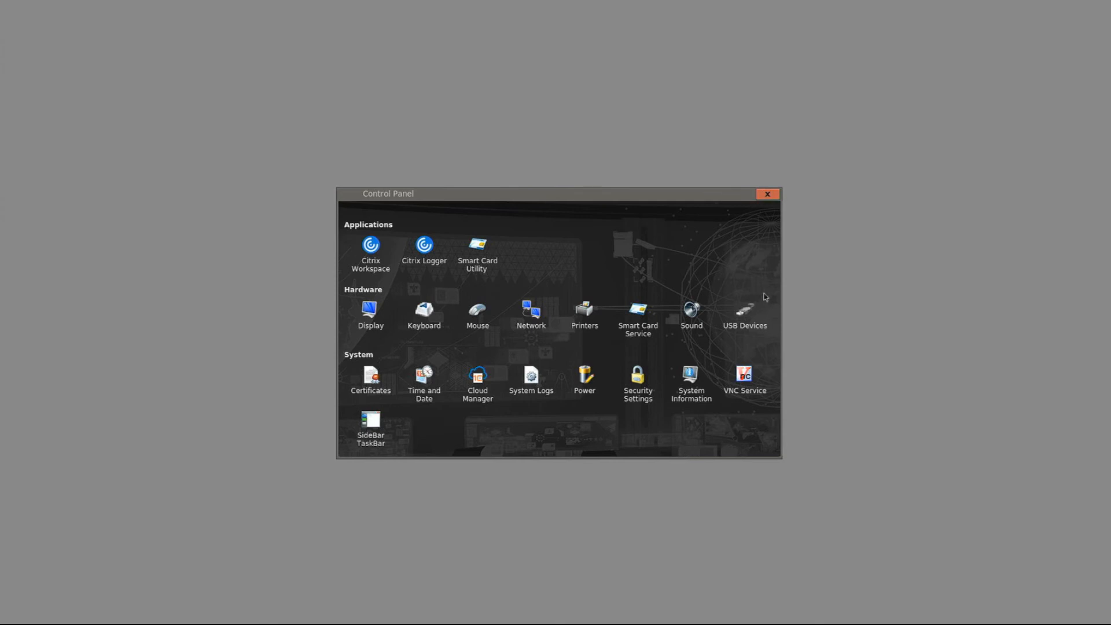
{"action": "left_click", "coordinate": [764, 196]}
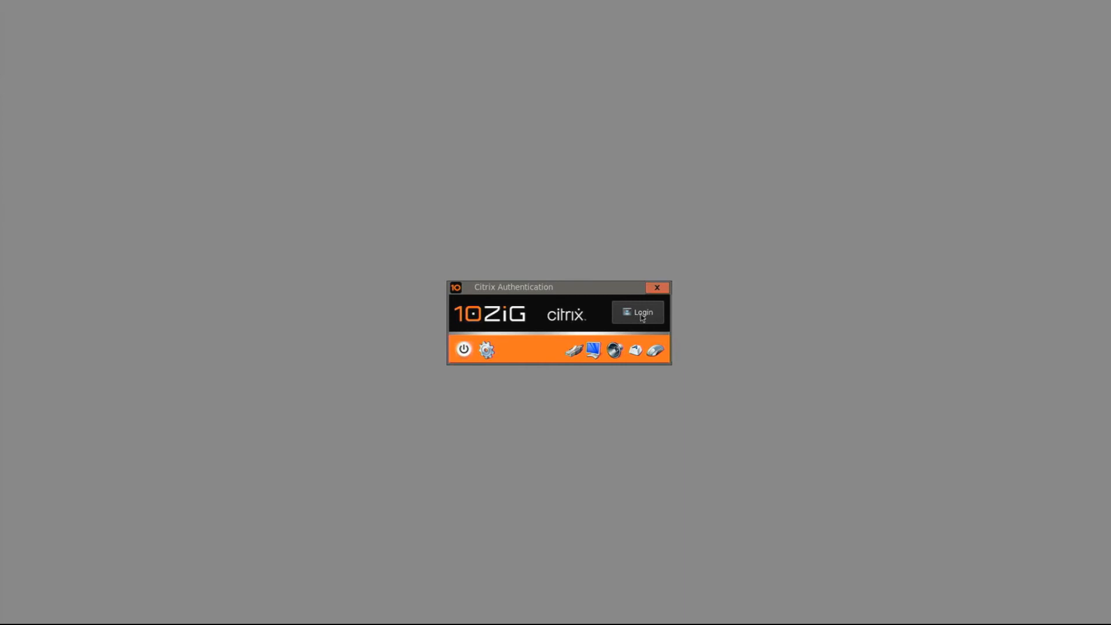
Start the Citrix login and submit the account name on the Sign in page.
{"action": "left_click", "coordinate": [642, 316]}
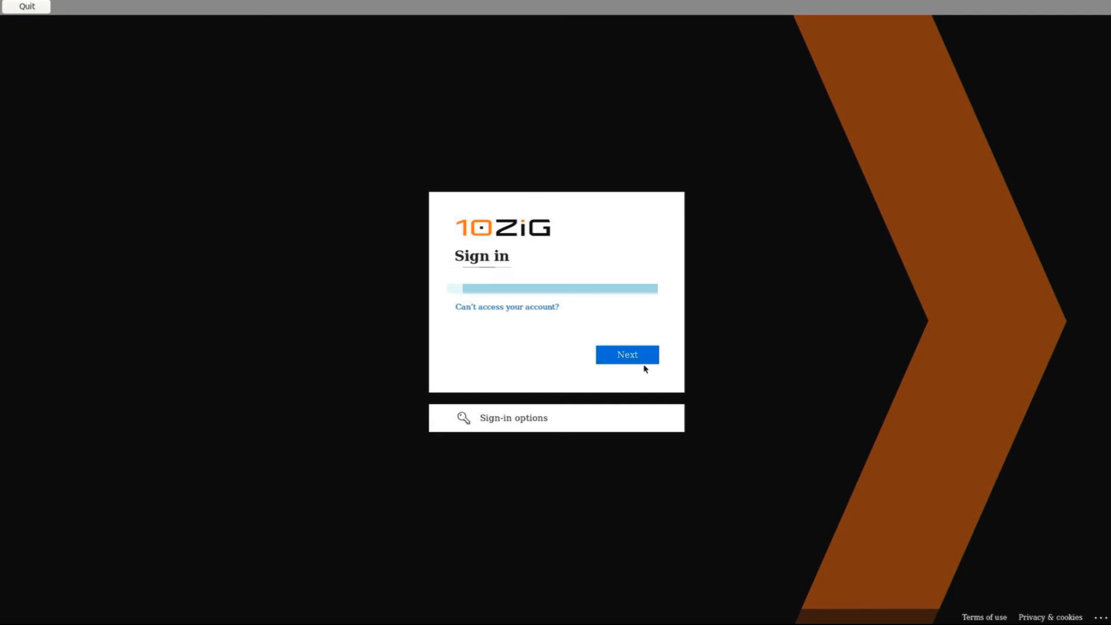
{"action": "left_click", "coordinate": [624, 357]}
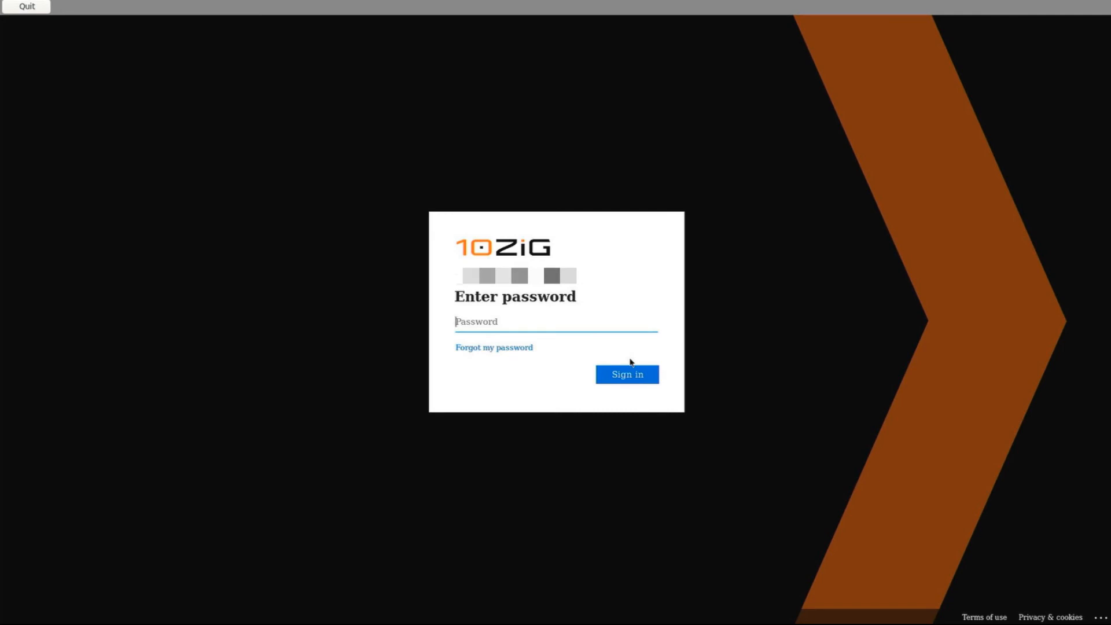
Enter the account password and sign in.
{"action": "type", "text": "********"}
{"action": "left_click", "coordinate": [641, 374]}
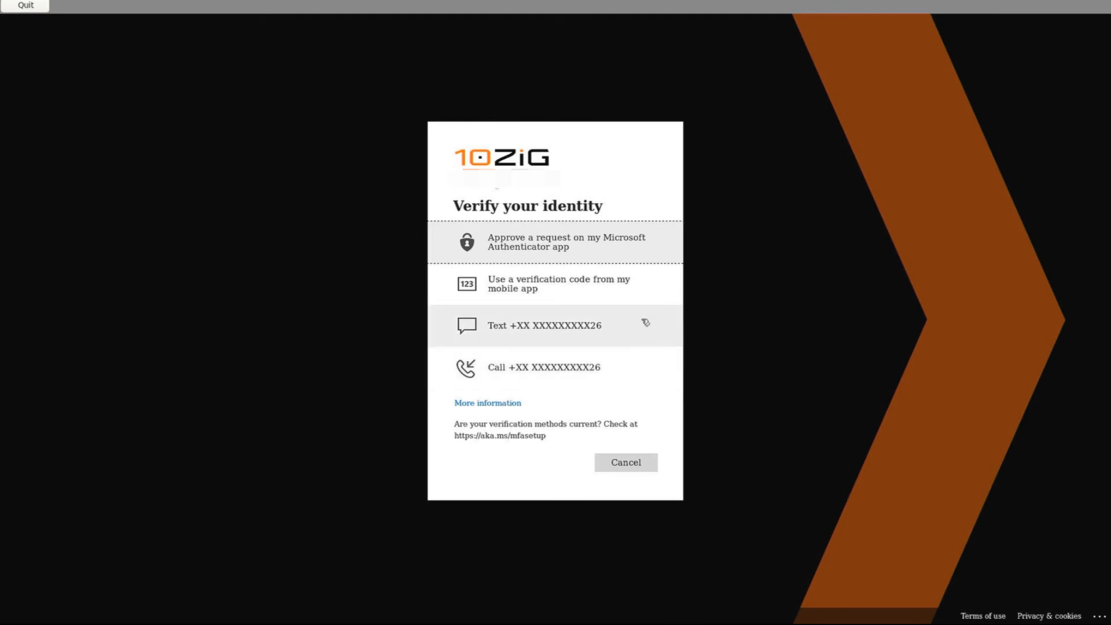
Choose code verification, read the 10ZiG account's code in Authenticator, and enter it.
{"action": "left_click", "coordinate": [554, 283]}
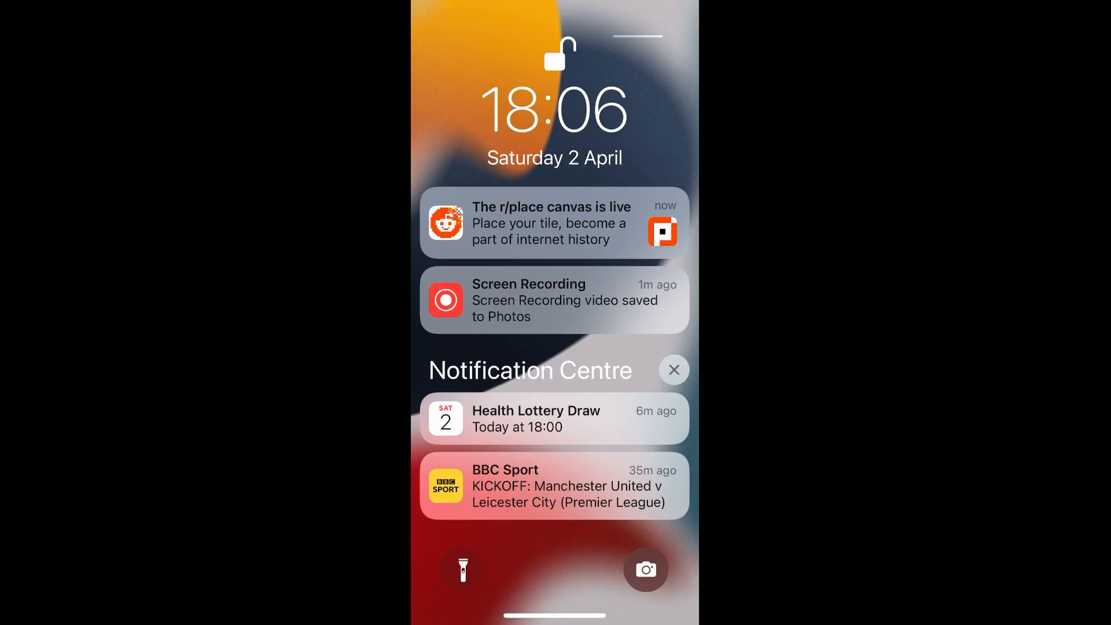
{"action": "left_click_drag", "start_coordinate": [554, 614], "coordinate": [554, 347]}
{"action": "mouse_move", "coordinate": [636, 463]}
{"action": "left_mouse_down"}
{"action": "mouse_move", "coordinate": [463, 463]}
{"action": "mouse_move", "coordinate": [637, 463]}
{"action": "left_mouse_up"}
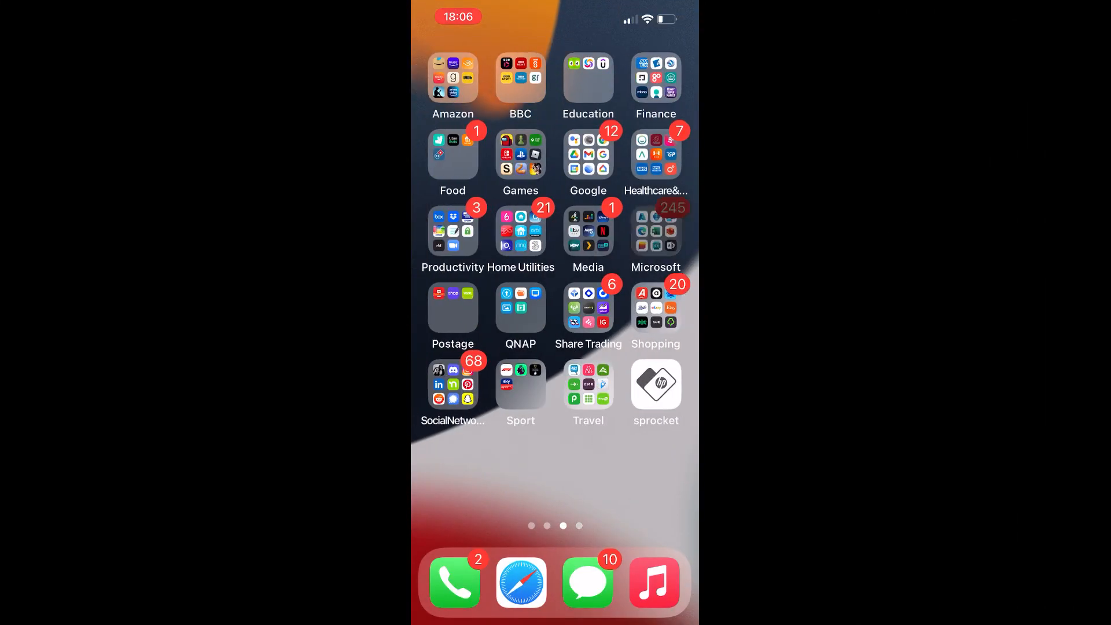
{"action": "left_click", "coordinate": [655, 231]}
{"action": "left_click", "coordinate": [553, 218]}
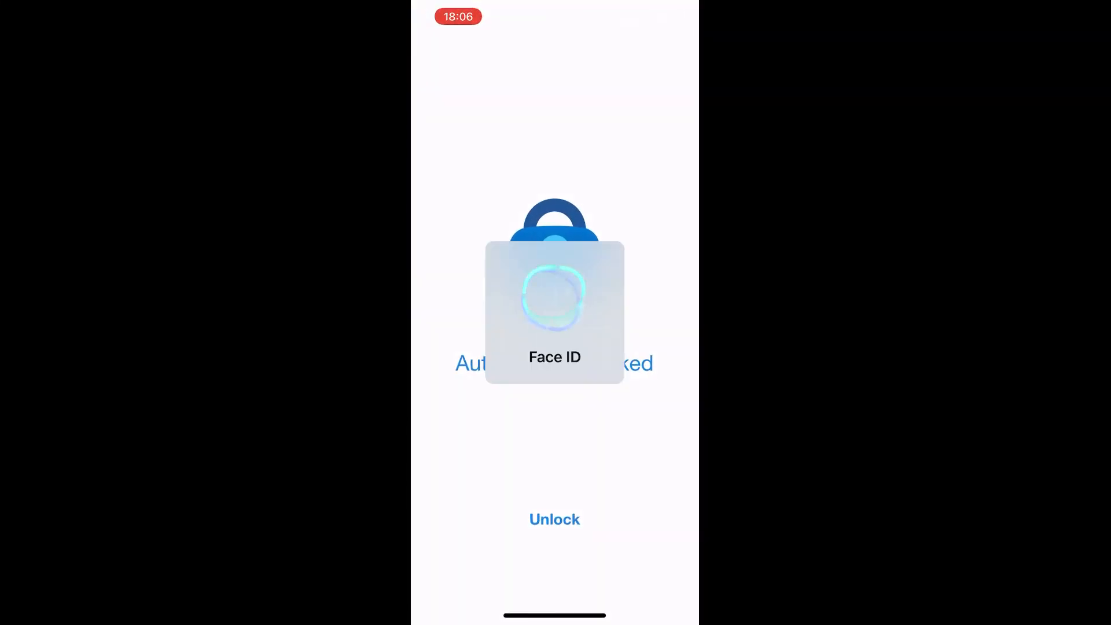
{"action": "left_click", "coordinate": [546, 110]}
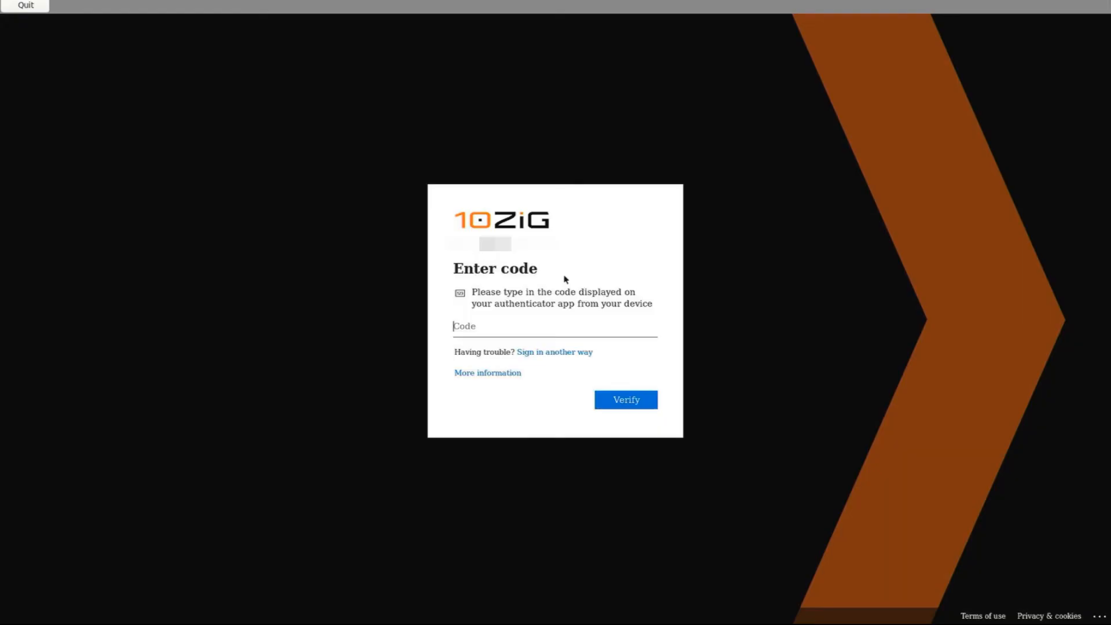
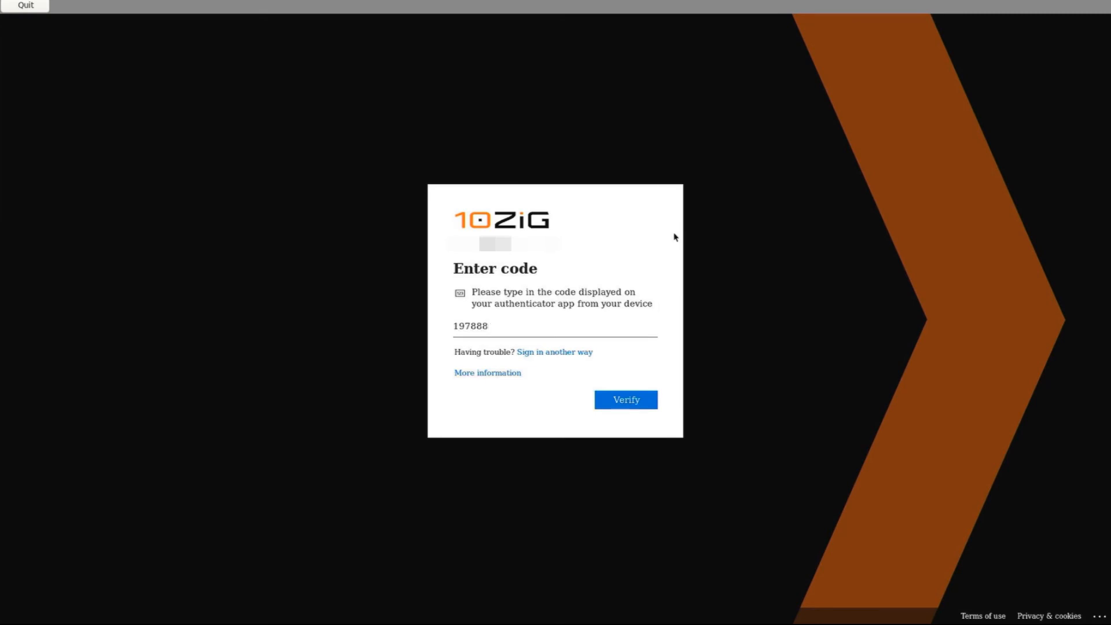
Verify the one-time code and answer No to 'Stay signed in?'.
{"action": "left_click", "coordinate": [631, 397]}
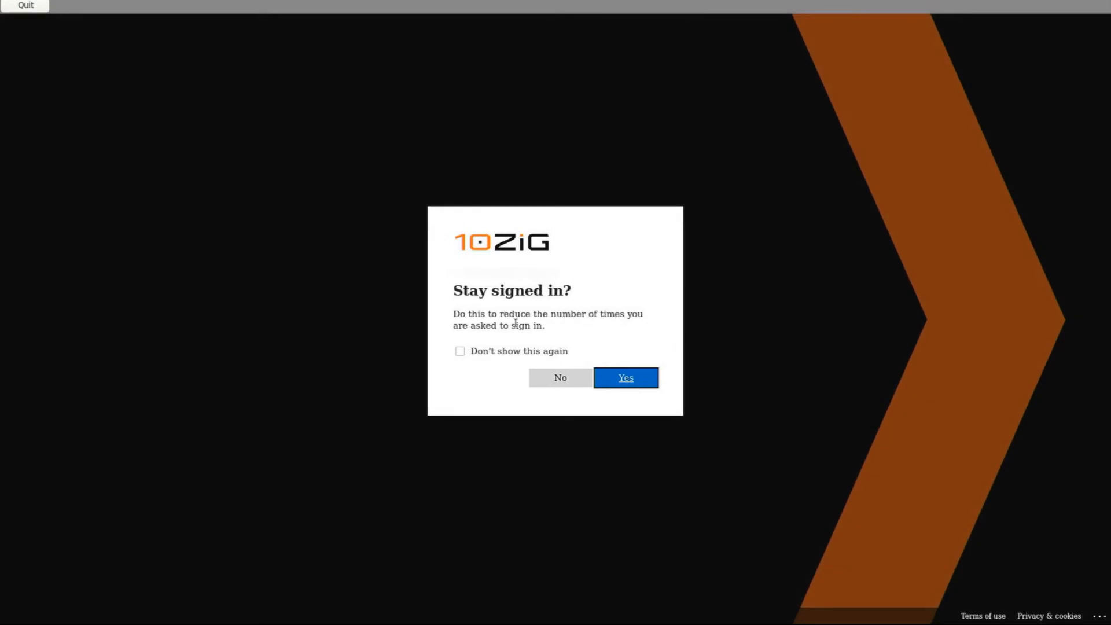
{"action": "left_click", "coordinate": [567, 377]}
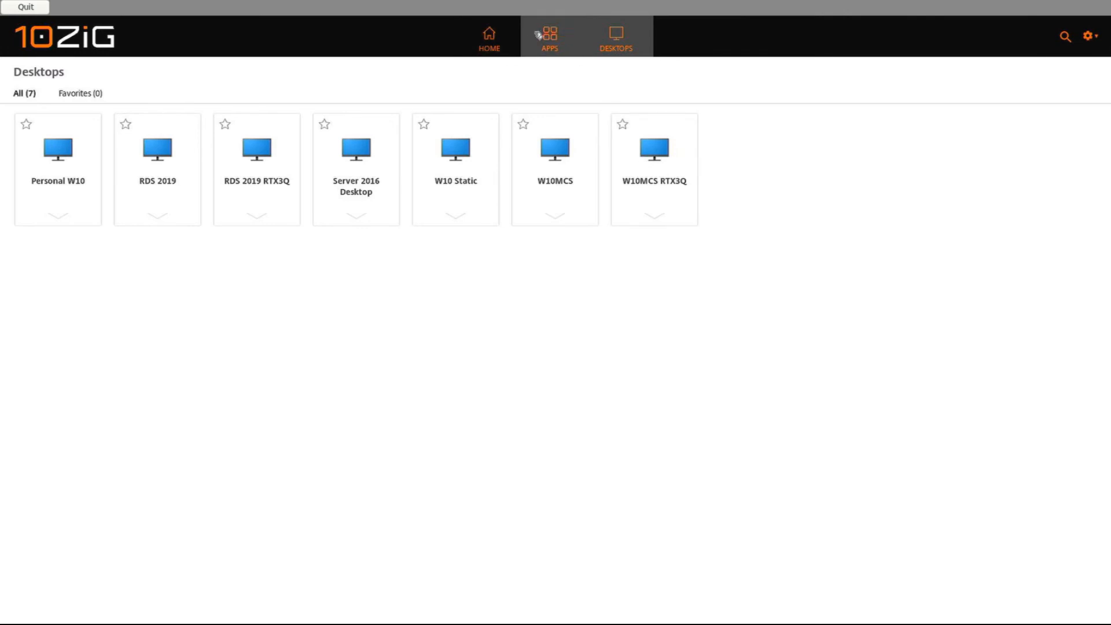
Browse the Apps, Home and Desktops pages, then launch a Windows 10 desktop.
{"action": "left_click", "coordinate": [552, 37]}
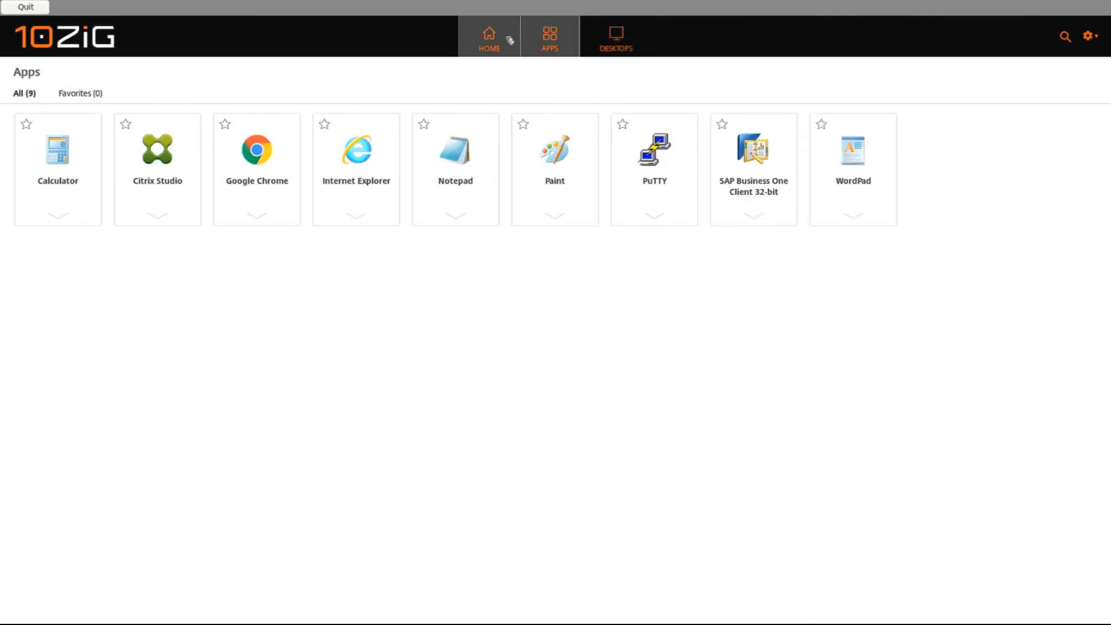
{"action": "left_click", "coordinate": [510, 38]}
{"action": "left_click", "coordinate": [621, 47]}
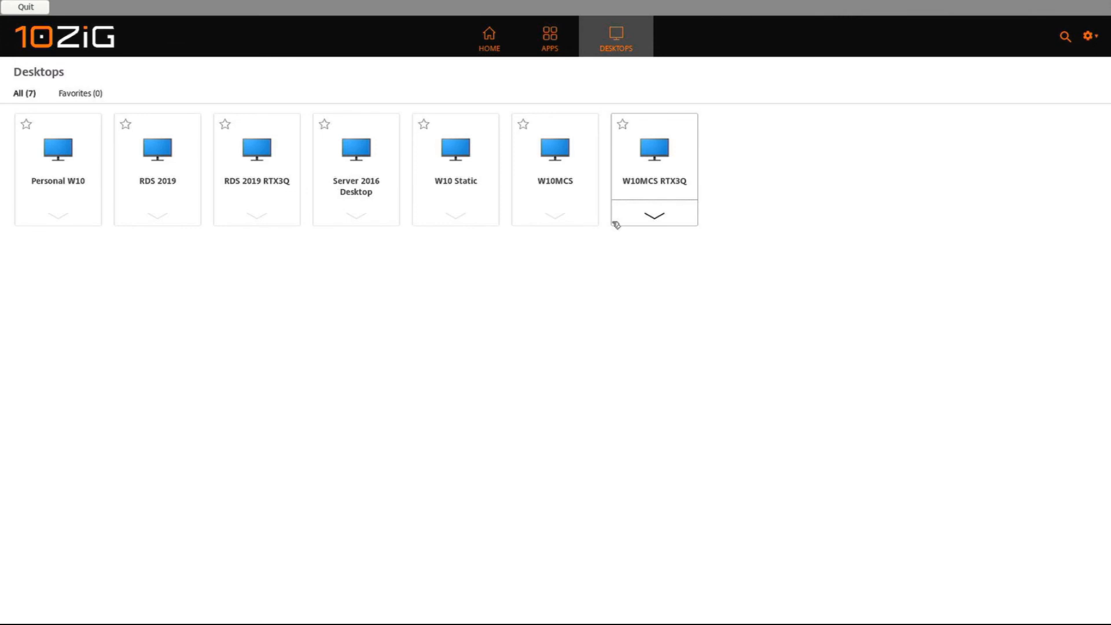
{"action": "left_click", "coordinate": [47, 166]}
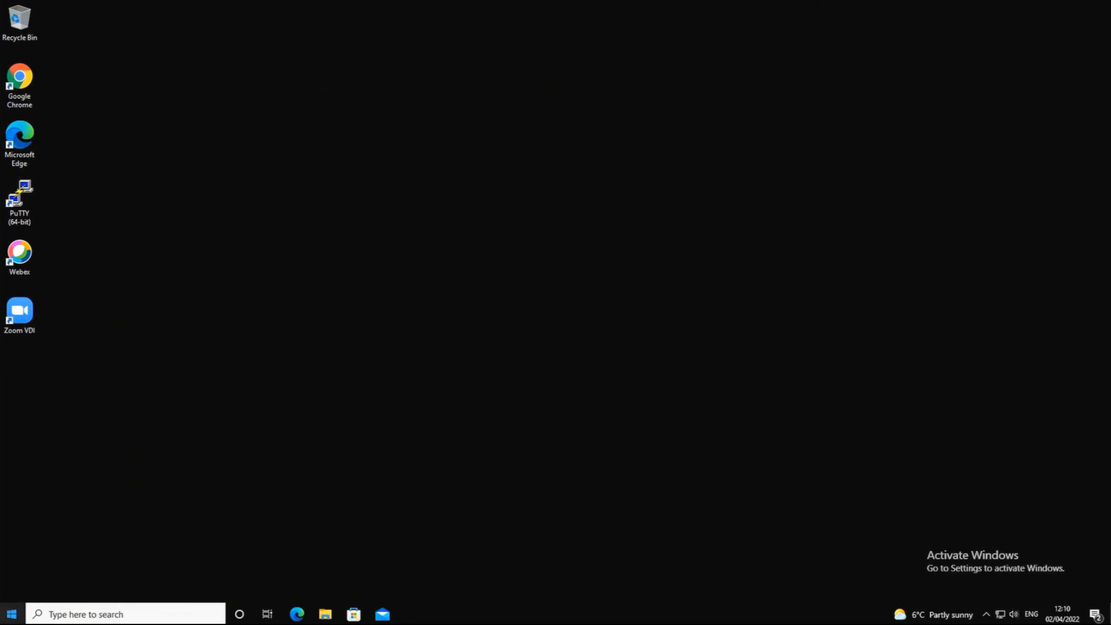
Sign out of the Windows 10 virtual desktop via the Start menu account icon.
{"action": "left_click", "coordinate": [11, 614]}
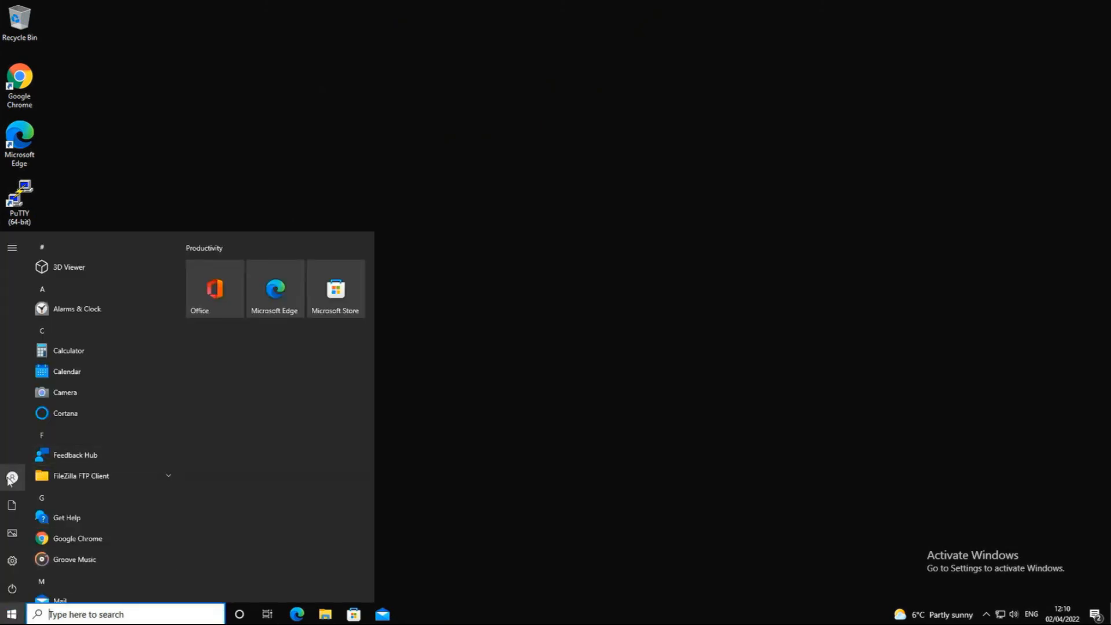
{"action": "mouse_move", "coordinate": [12, 478]}
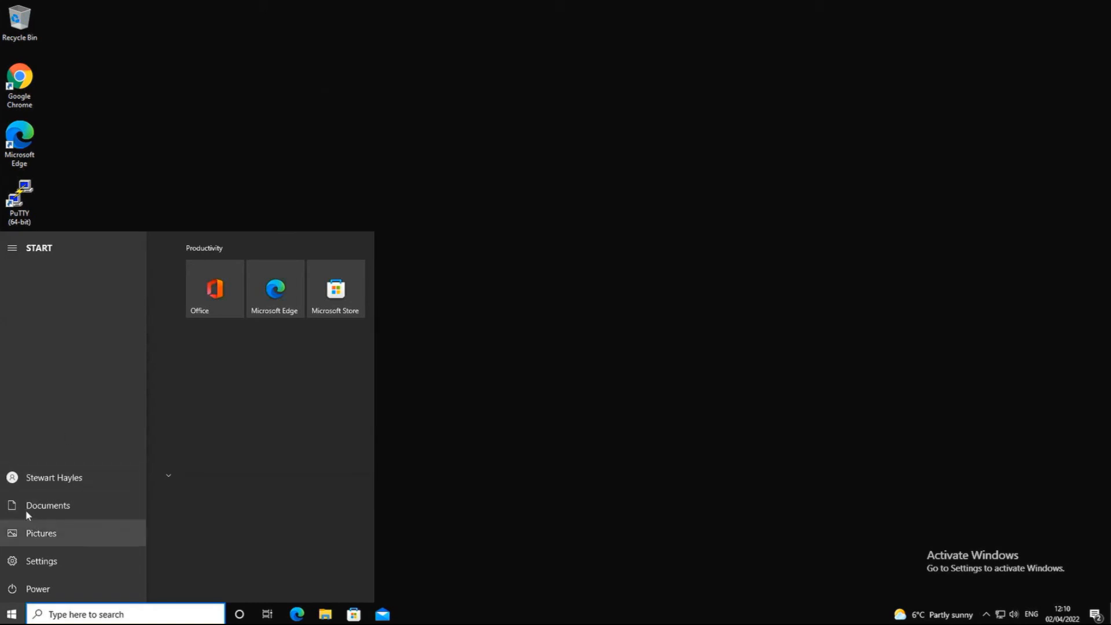
{"action": "left_click", "coordinate": [25, 478]}
{"action": "left_click", "coordinate": [68, 450]}
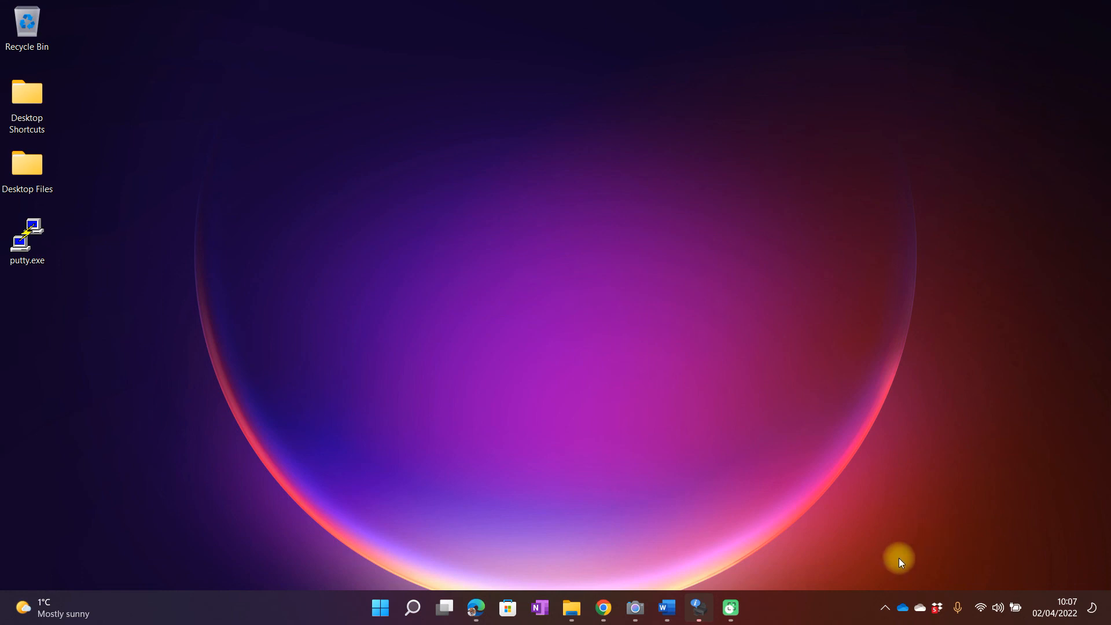
Launch the Azure portal from the Start menu.
{"action": "mouse_move", "coordinate": [400, 611]}
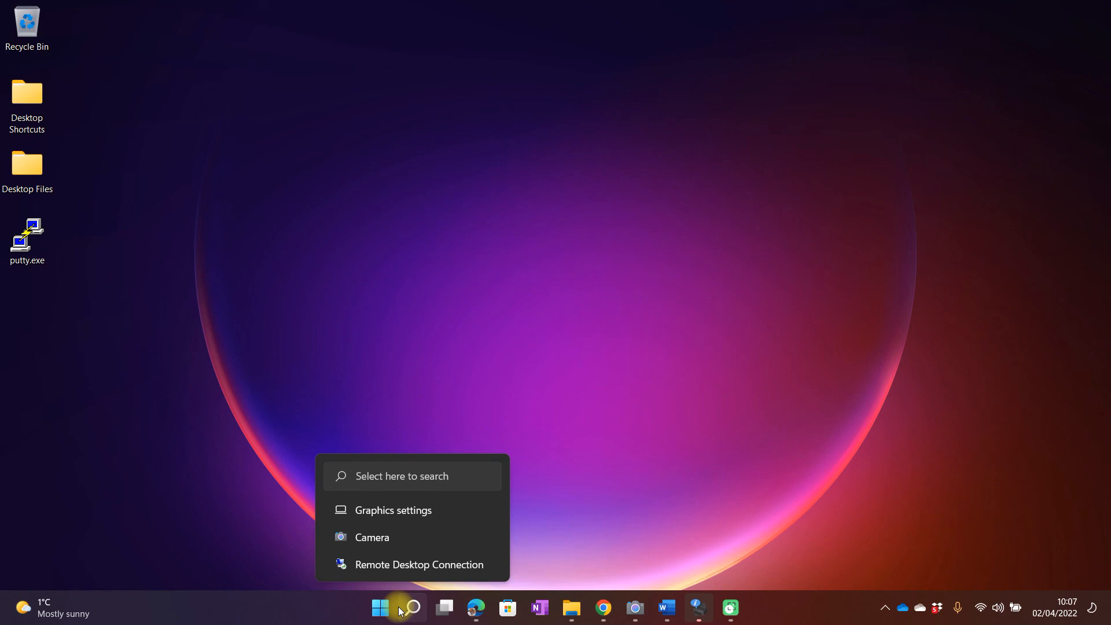
{"action": "left_click", "coordinate": [383, 608]}
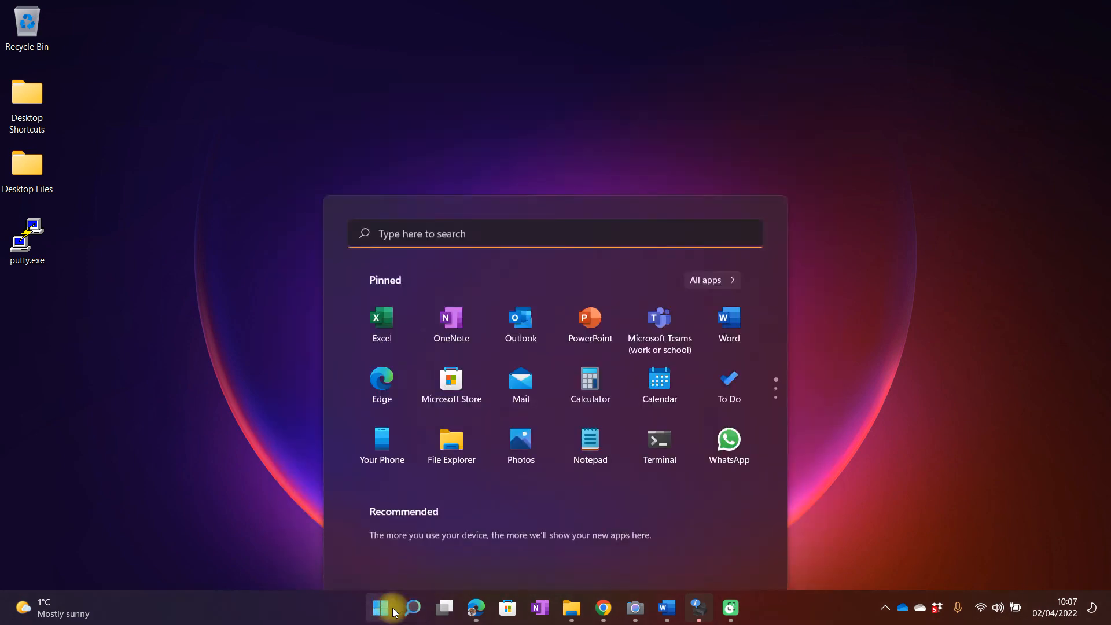
{"action": "scroll", "coordinate": [532, 240], "scroll_direction": "down", "scroll_amount": 1}
{"action": "left_click", "coordinate": [525, 258]}
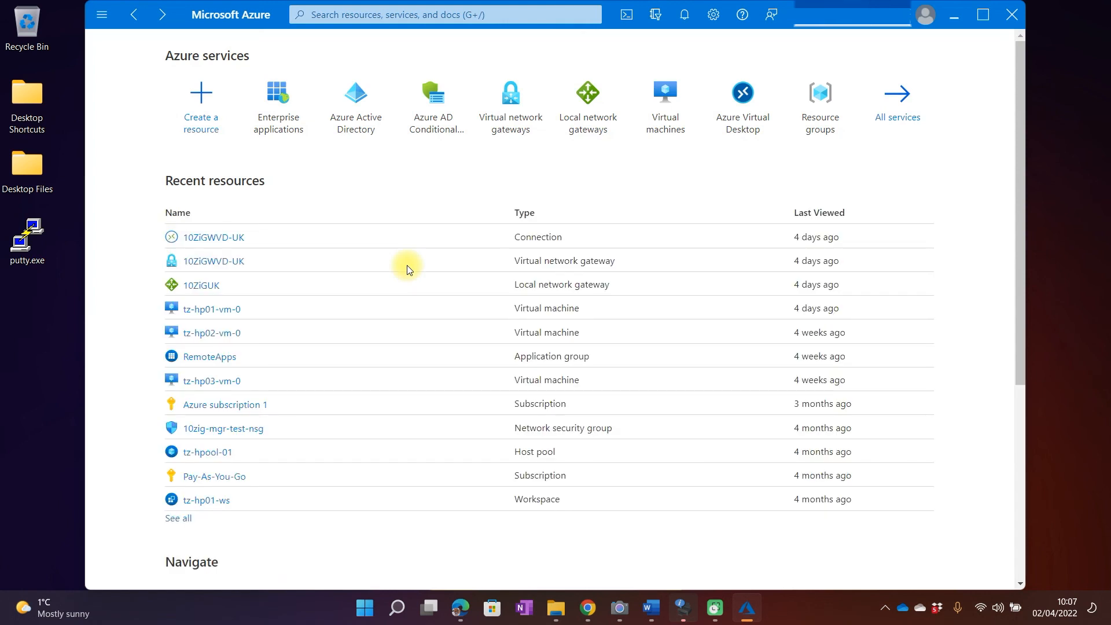
Search Enterprise applications for 'Citrix' and open Citrix ADC SAML Connector for Azure AD.
{"action": "left_click", "coordinate": [284, 111]}
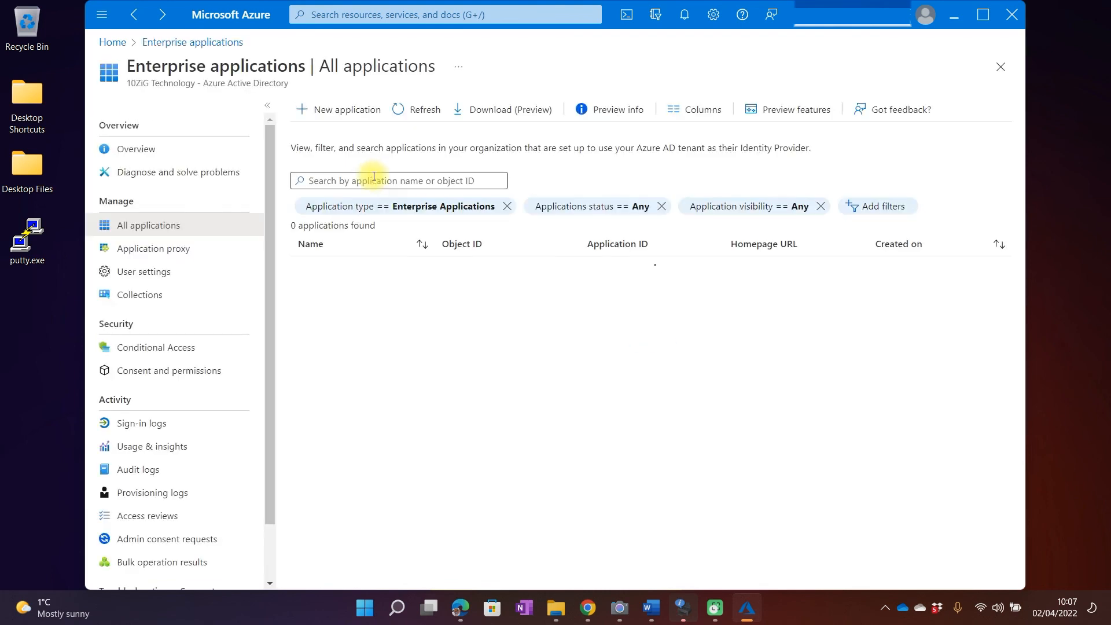
{"action": "left_click", "coordinate": [373, 179]}
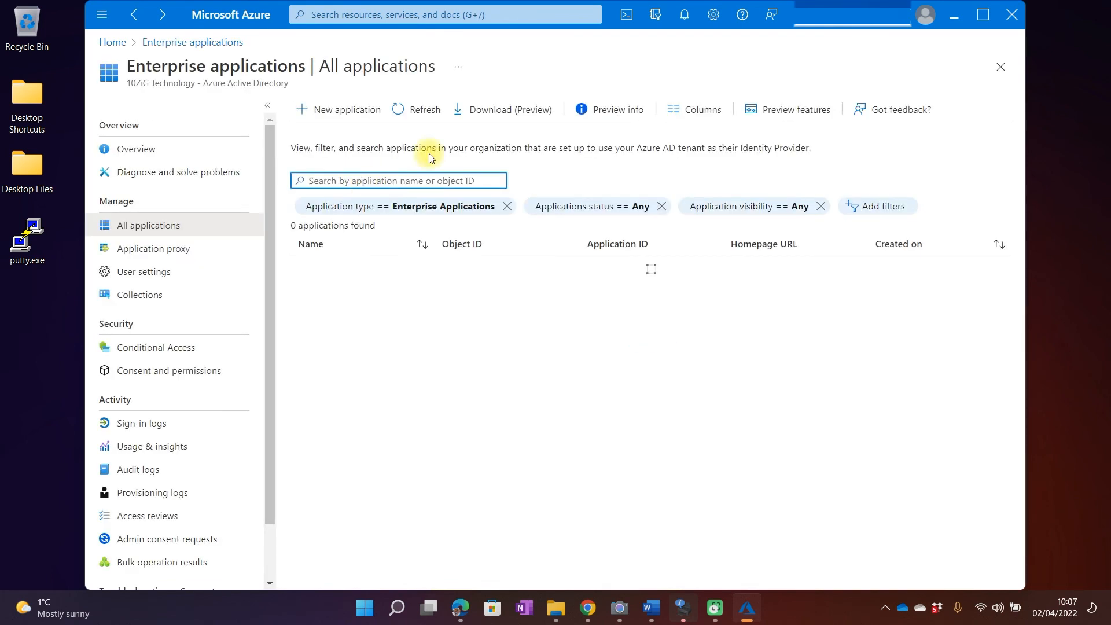
{"action": "type", "text": "C"}
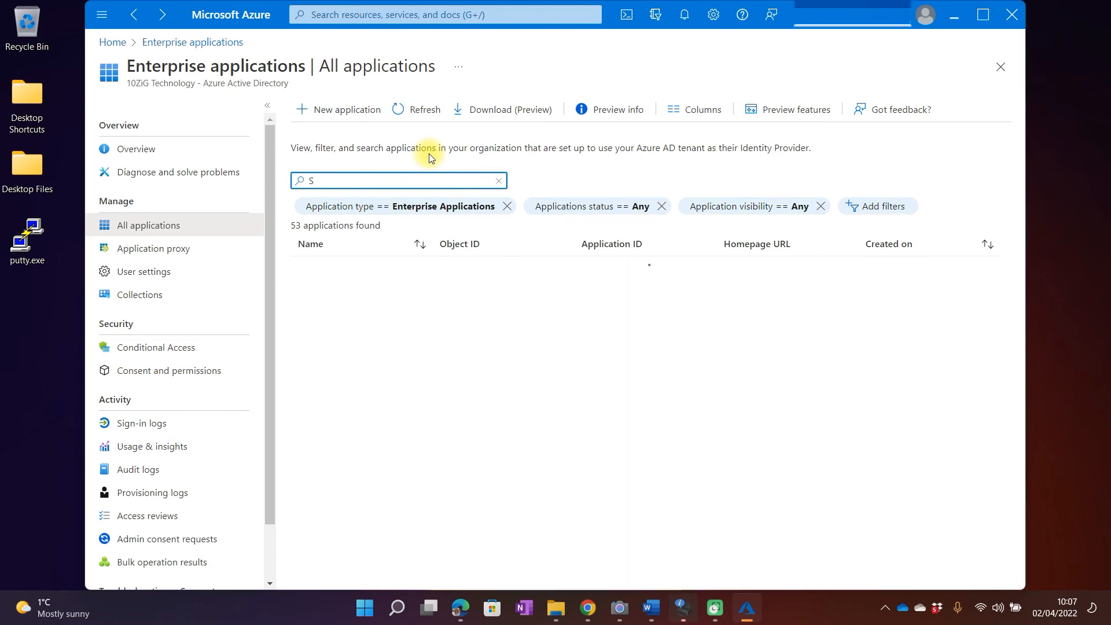
{"action": "type", "text": "itrix"}
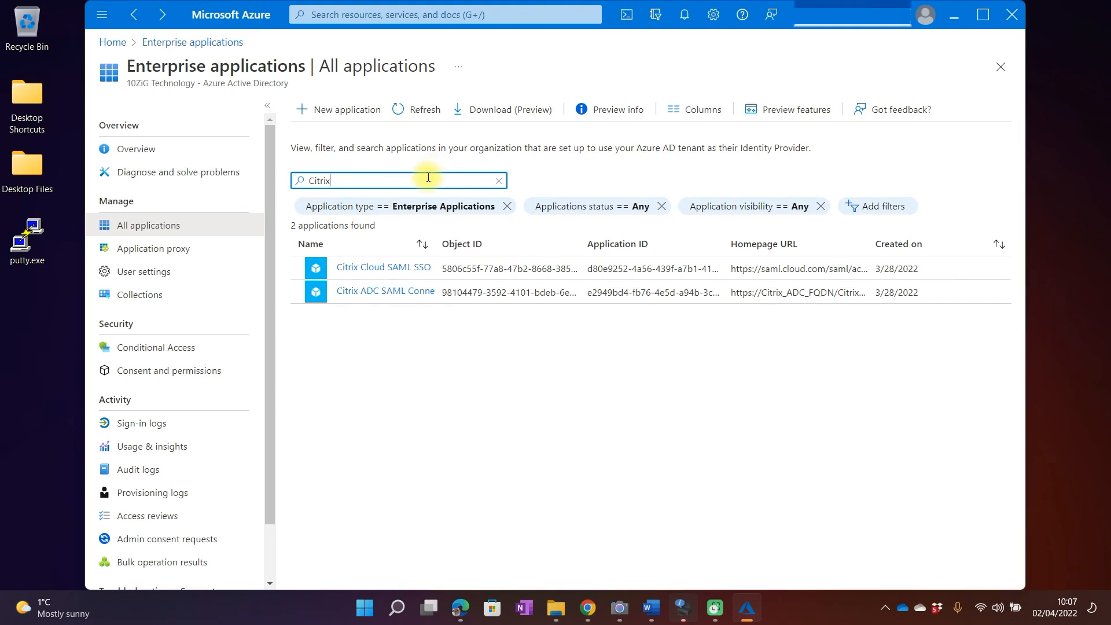
{"action": "left_click", "coordinate": [388, 291]}
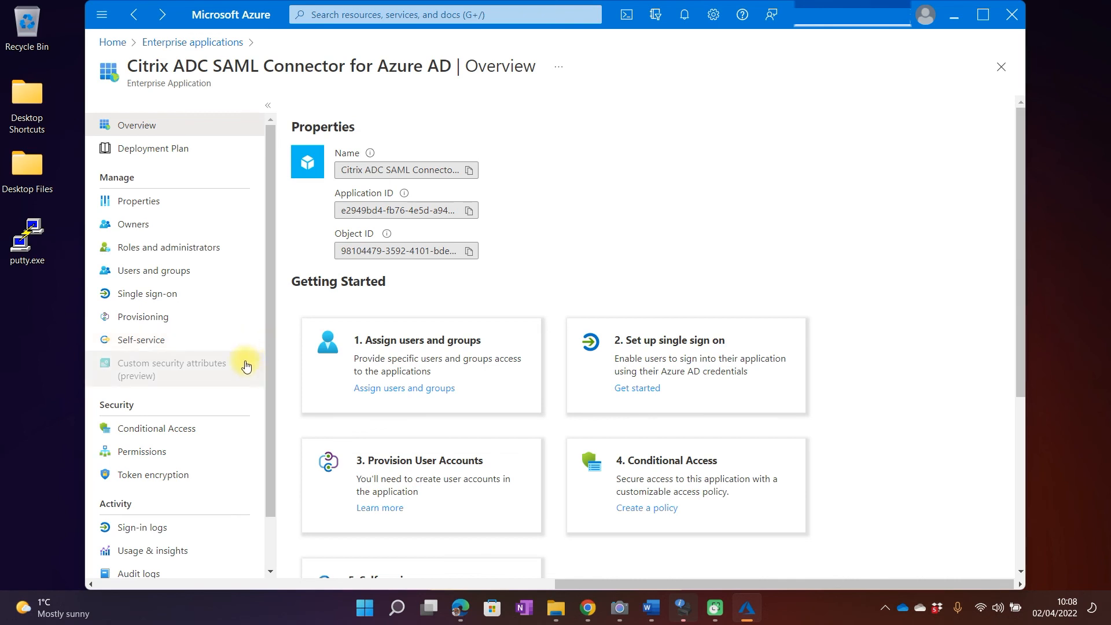
Open the app's Sign-in logs and the top 4/1/2022 2:50:28 PM sign-in's details.
{"action": "left_click", "coordinate": [174, 529]}
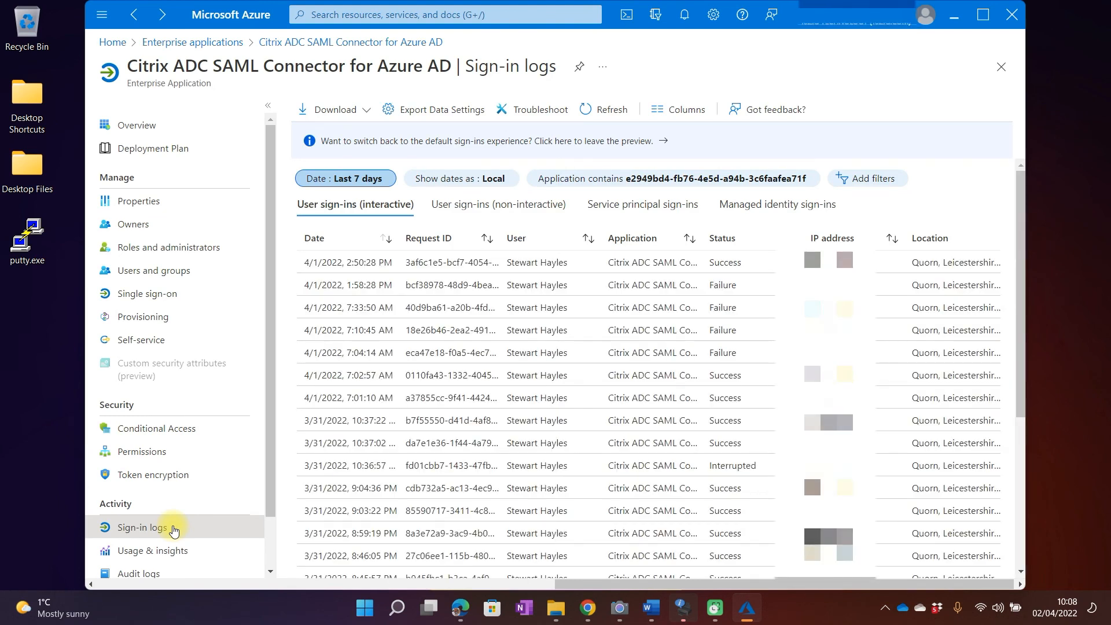
{"action": "left_click", "coordinate": [355, 263]}
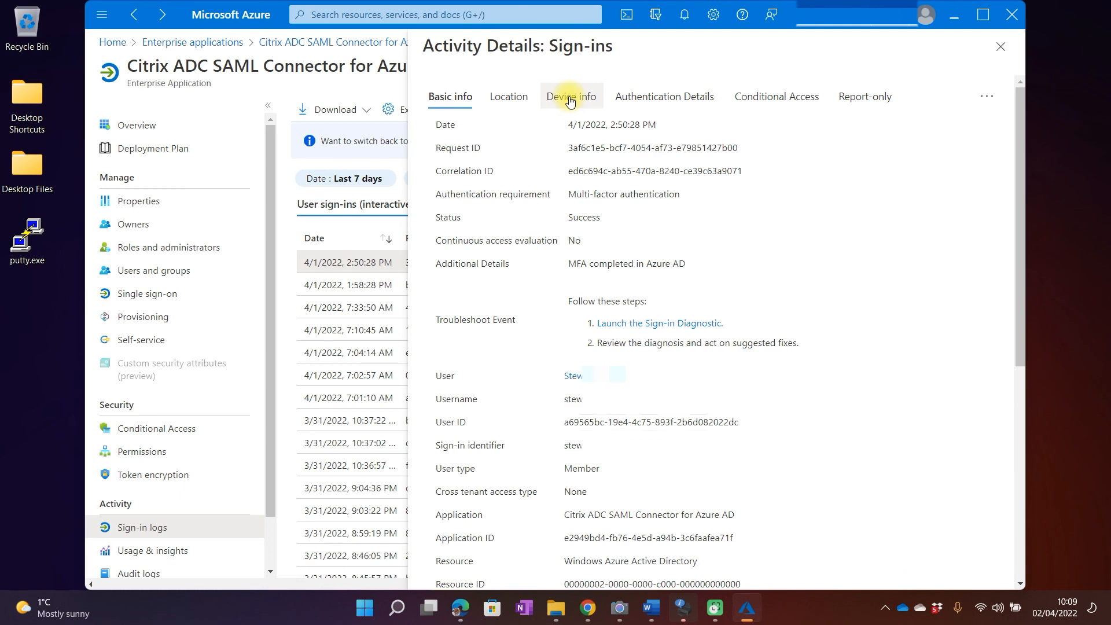
Review the Authentication Details and Conditional Access tabs, return to Basic info, and close Activity Details.
{"action": "left_click", "coordinate": [651, 105]}
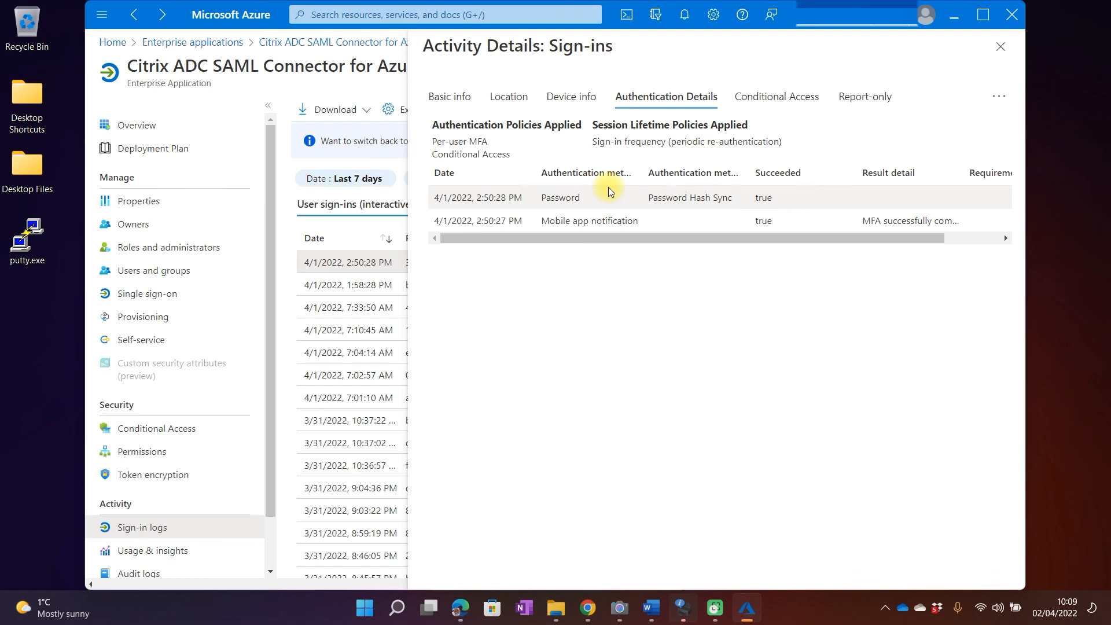
{"action": "left_click", "coordinate": [748, 103]}
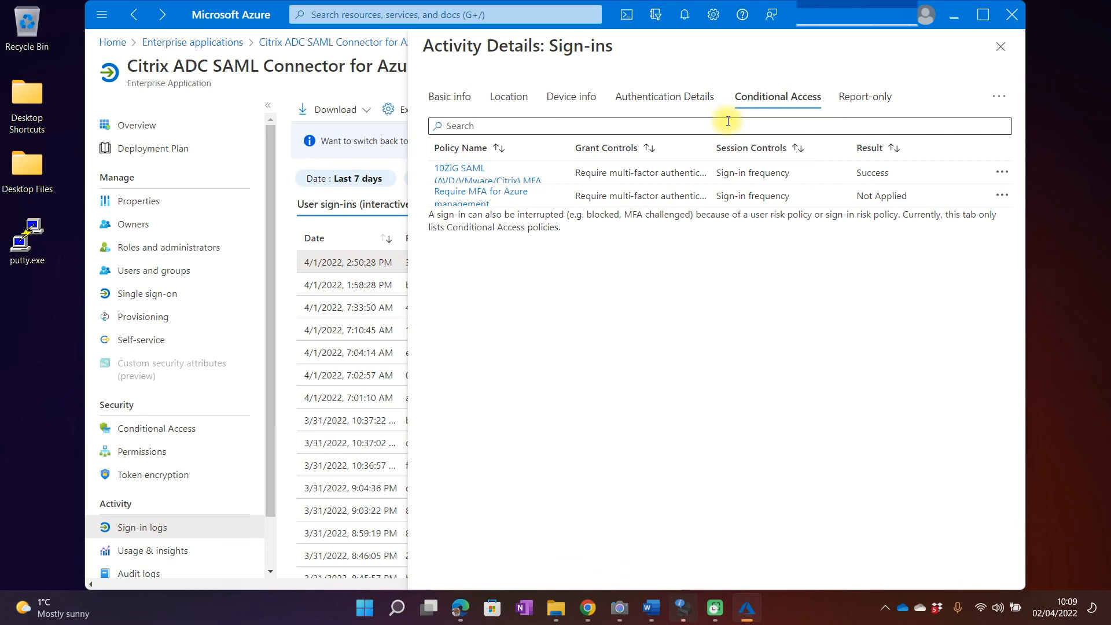
{"action": "left_click", "coordinate": [441, 103]}
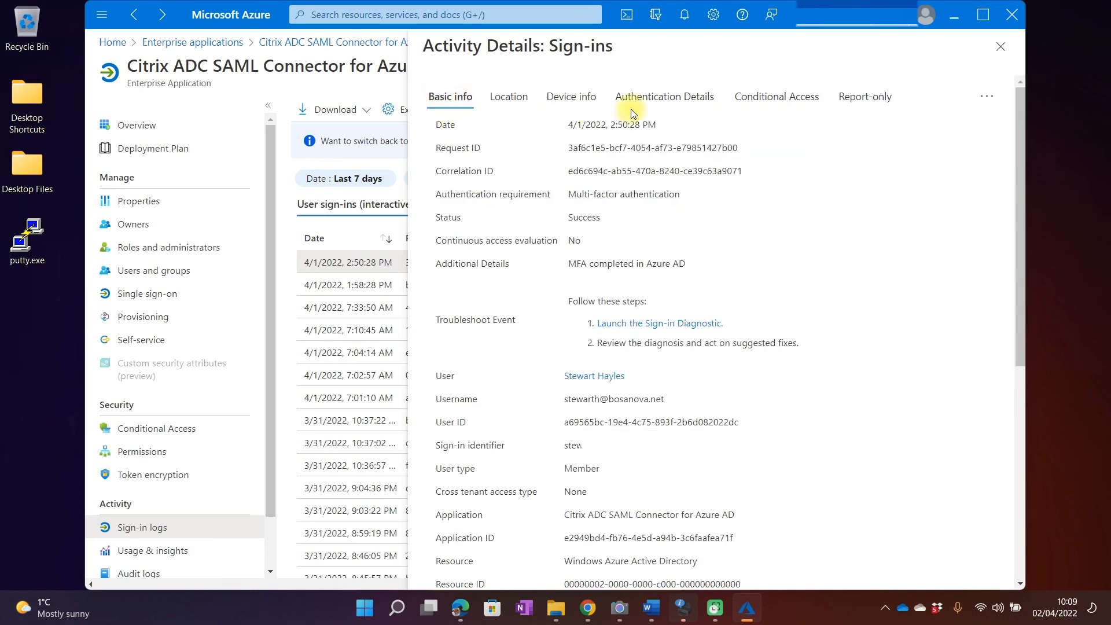
{"action": "left_click", "coordinate": [1000, 45]}
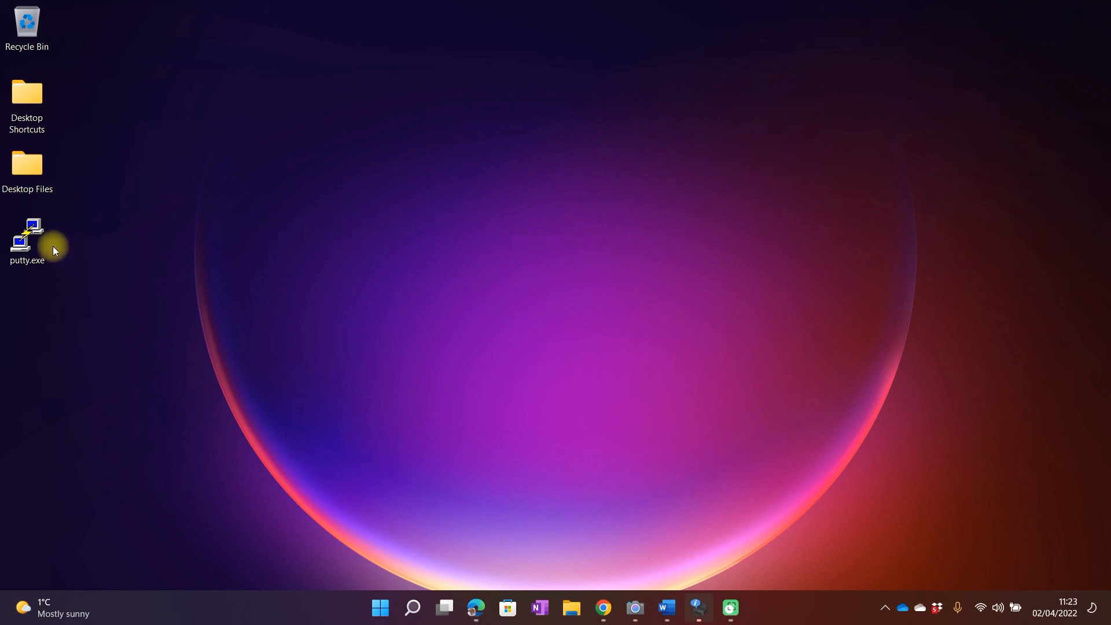
Launch PuTTY, log all session output to putty.log on the Desktop, and connect to 192.168.168.96.
{"action": "double_click", "coordinate": [27, 238]}
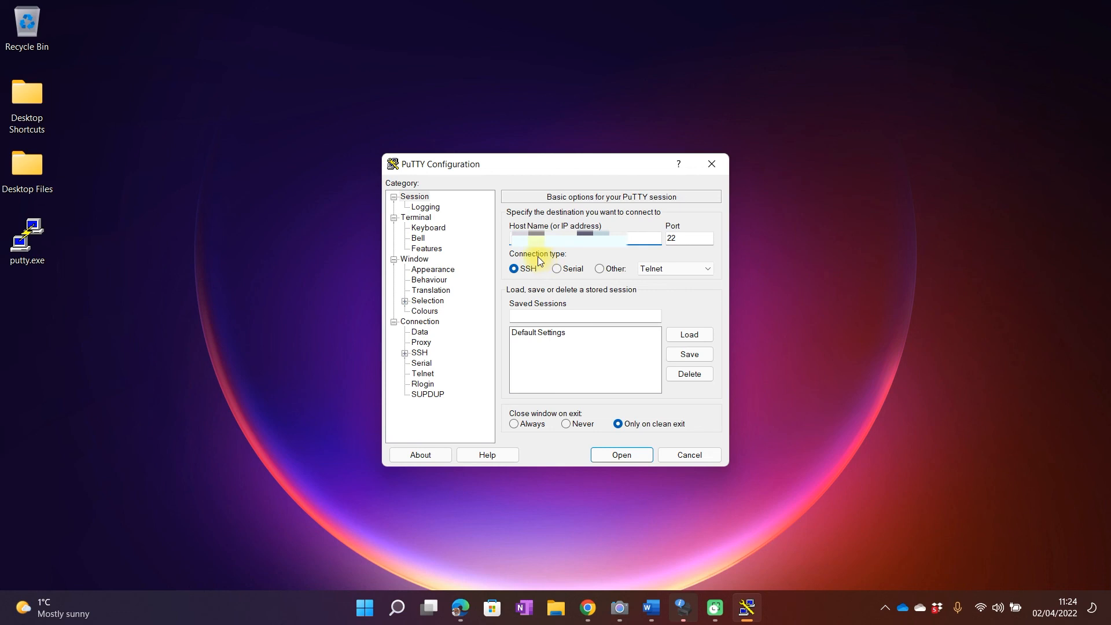
{"action": "left_click", "coordinate": [434, 209]}
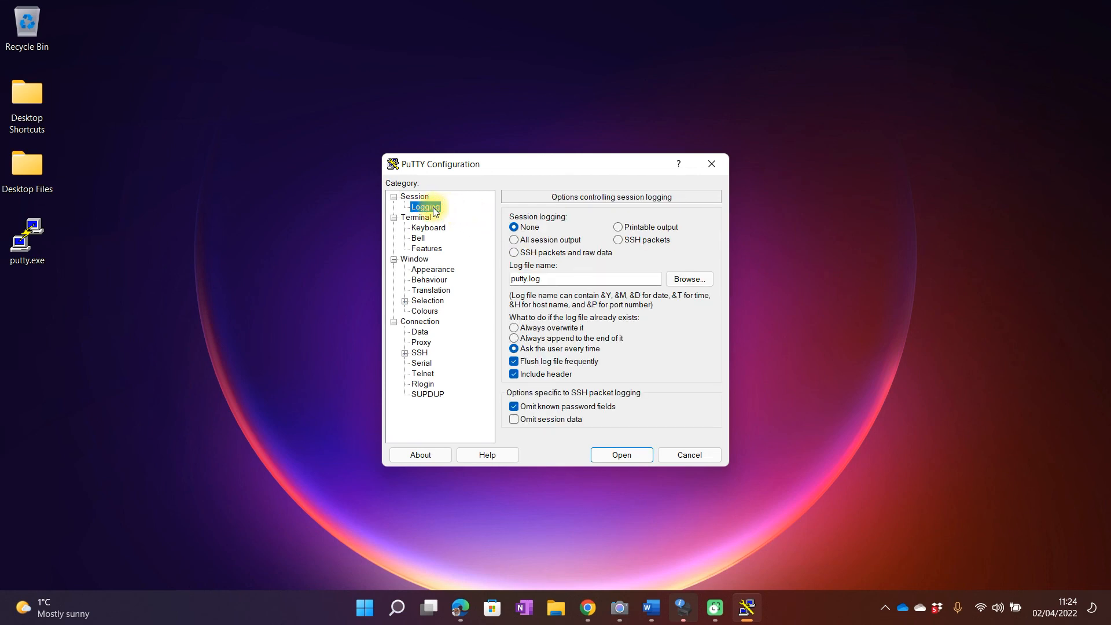
{"action": "left_click", "coordinate": [514, 241]}
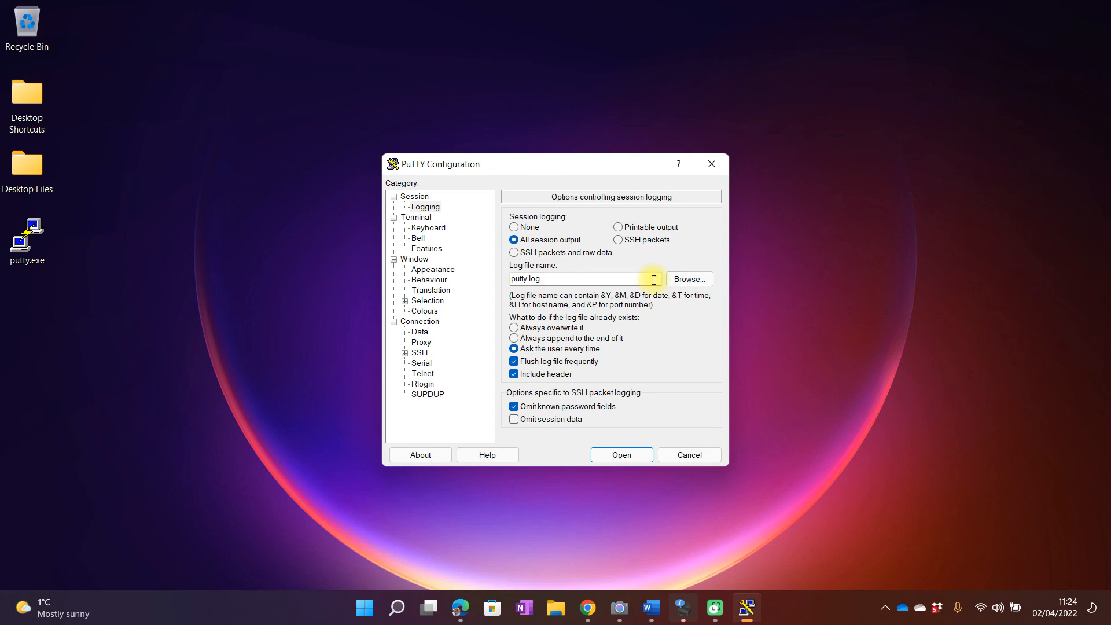
{"action": "left_click", "coordinate": [677, 280]}
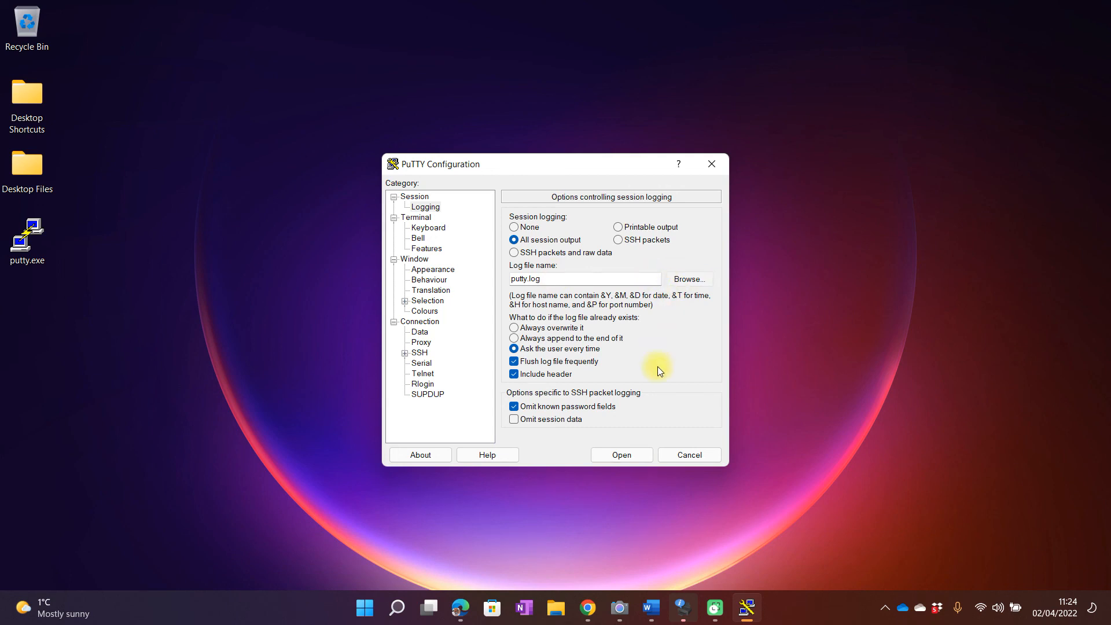
{"action": "left_click", "coordinate": [802, 499]}
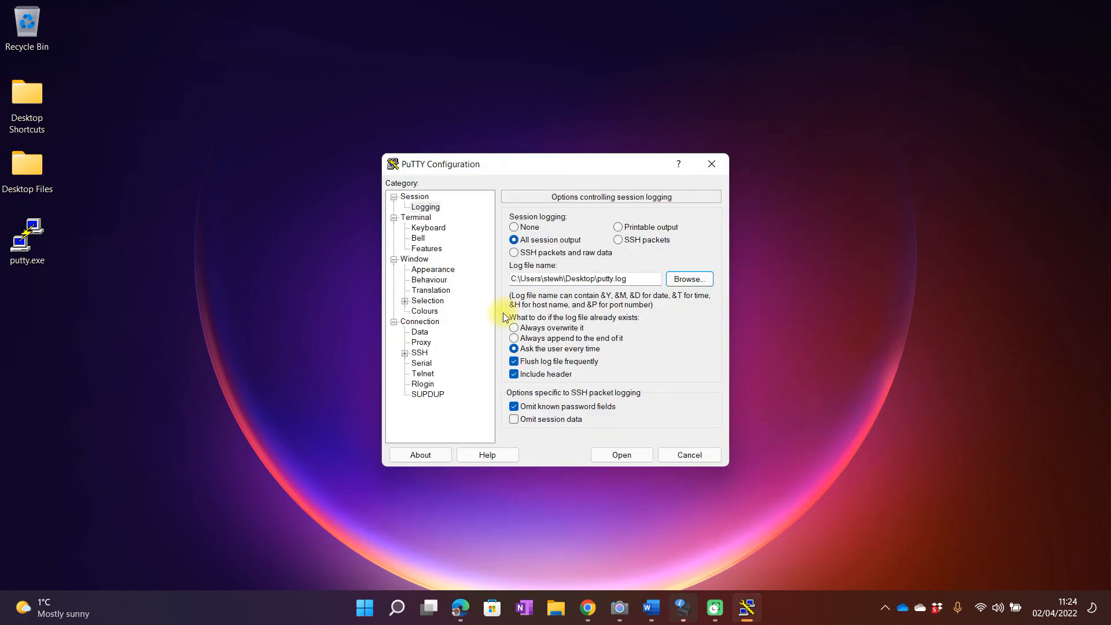
{"action": "left_click", "coordinate": [415, 196]}
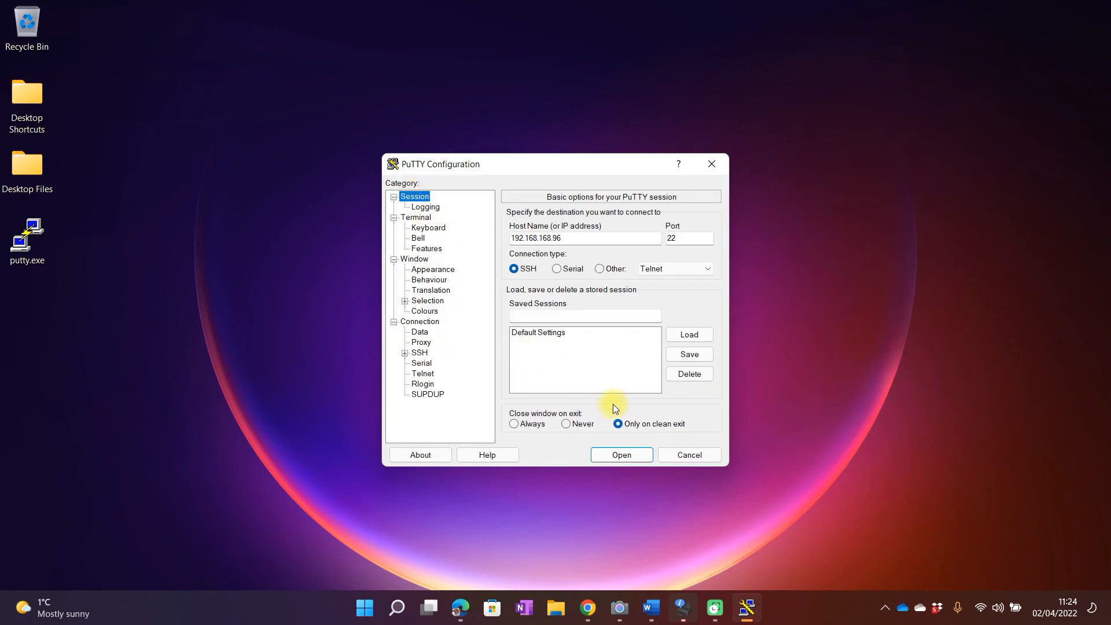
{"action": "left_click", "coordinate": [620, 455]}
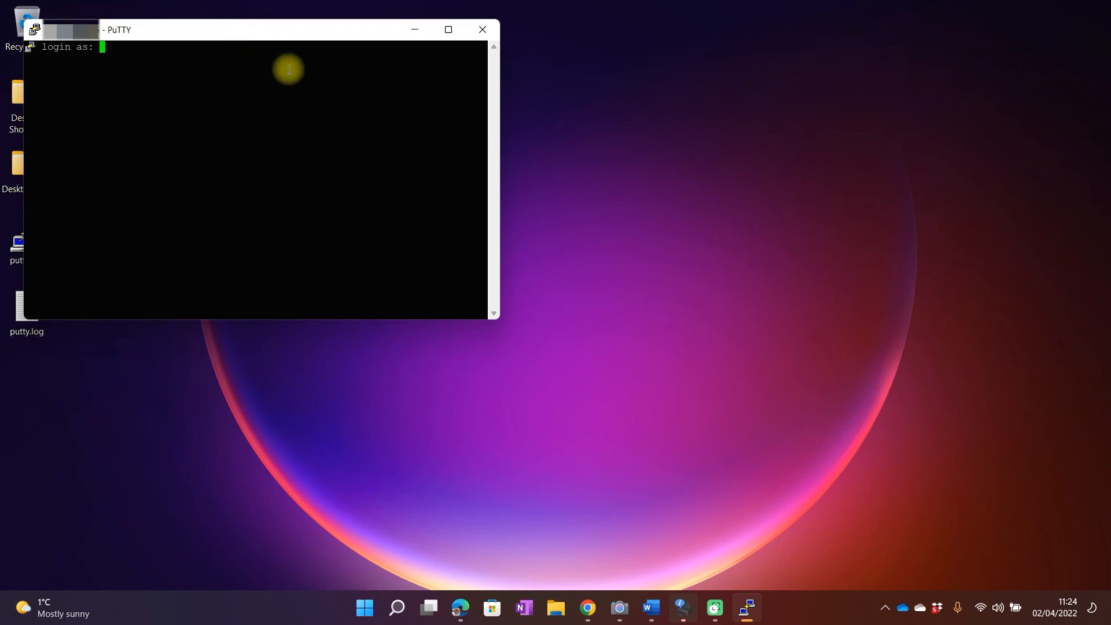
Log in to the ADC with the admin username and the account password.
{"action": "type", "text": "admin"}
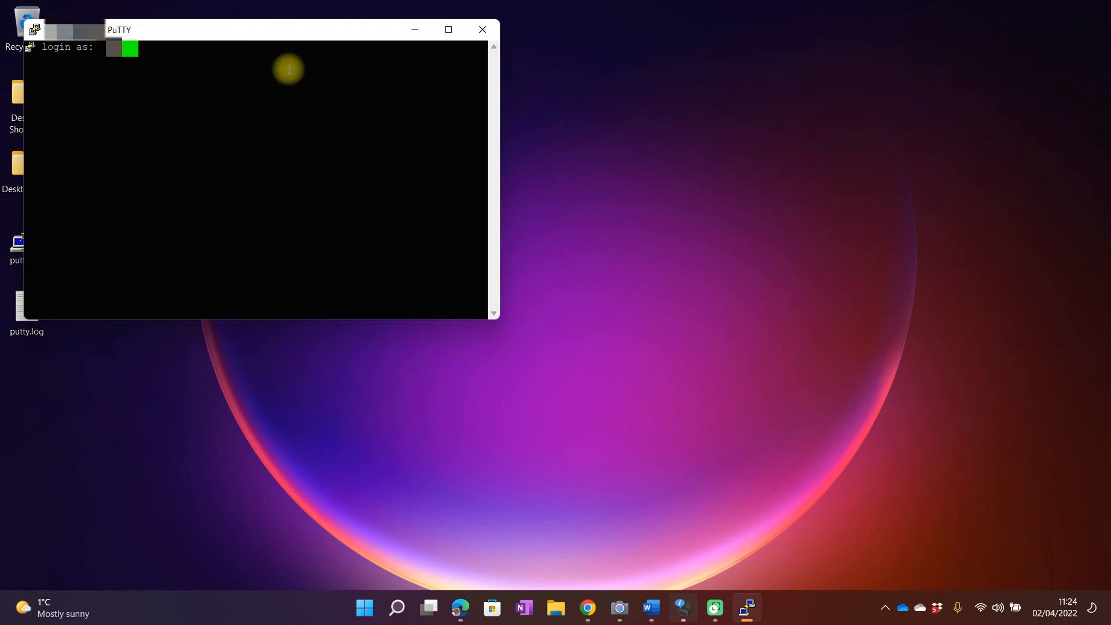
{"action": "key", "text": "Return"}
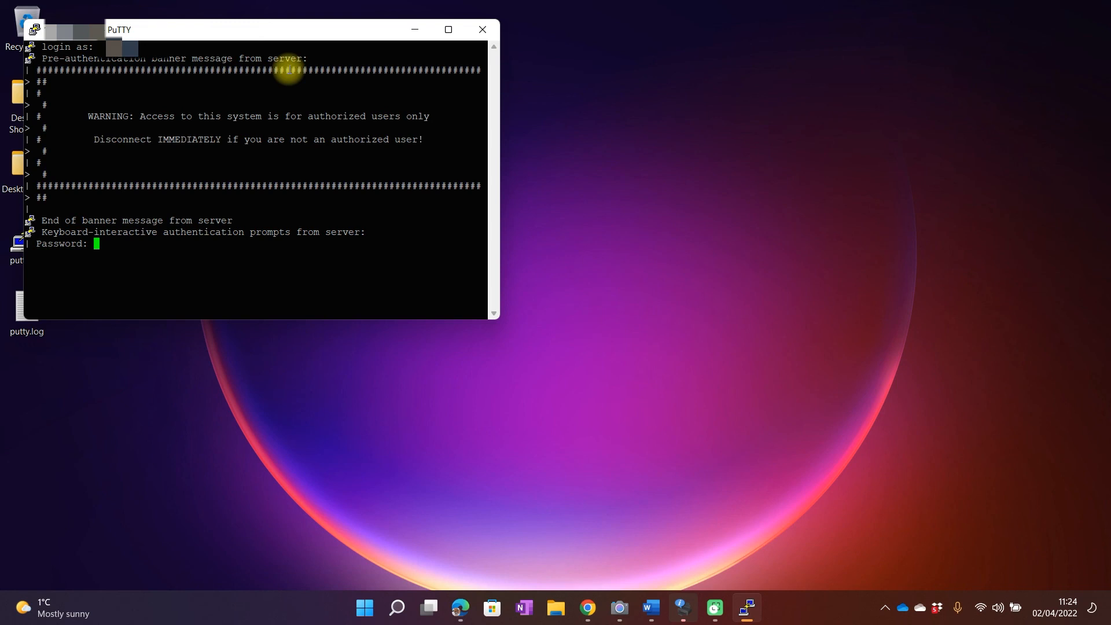
{"action": "key", "text": "Return"}
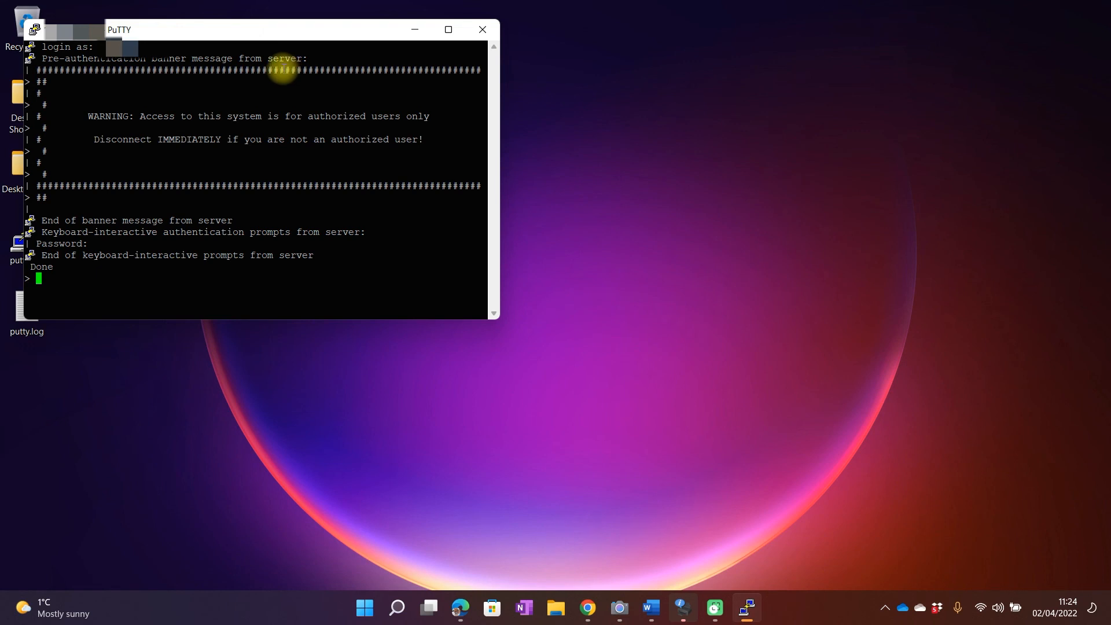
Enter the shell, change to /tmp and display aaad.debug with cat.
{"action": "type", "text": "shell"}
{"action": "key", "text": "Return"}
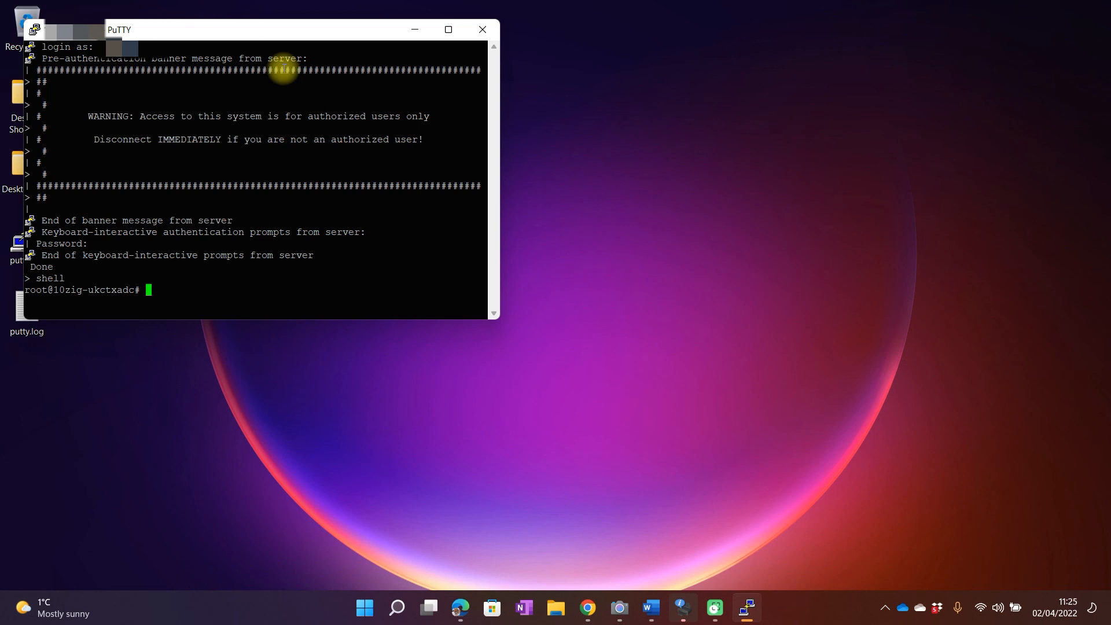
{"action": "type", "text": "cd /tmp"}
{"action": "key", "text": "Return"}
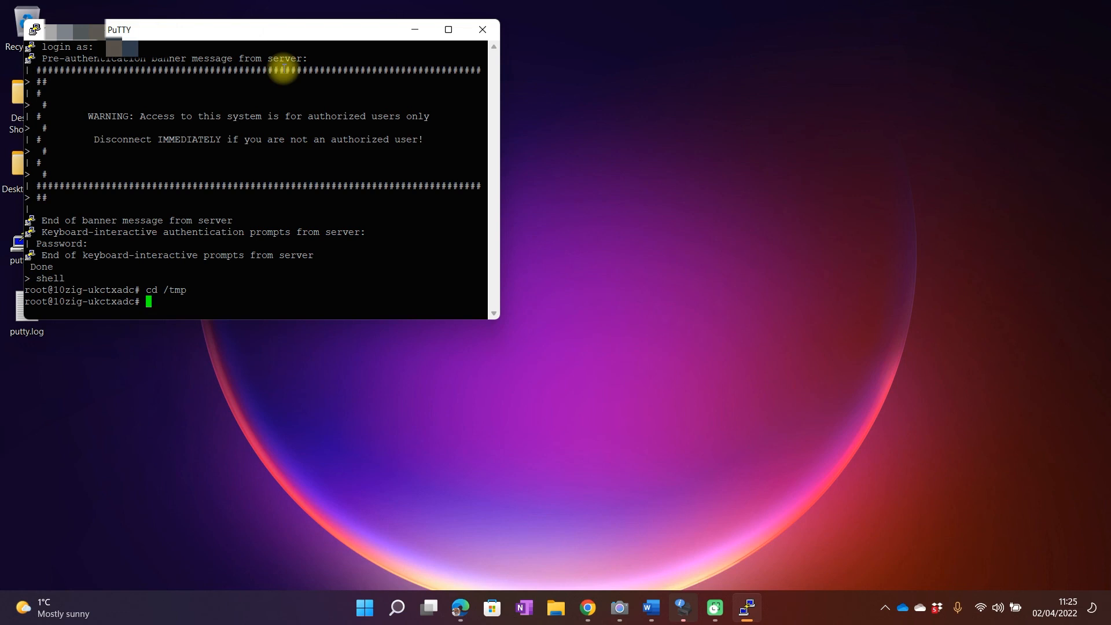
{"action": "type", "text": "cat aaad.debug"}
{"action": "key", "text": "Return"}
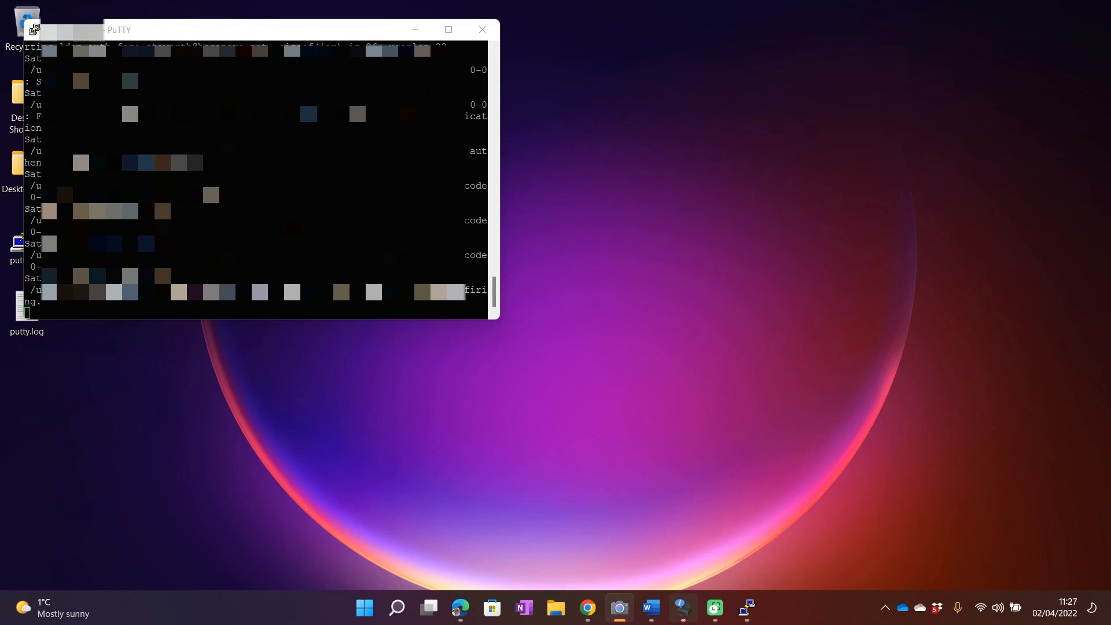
Scroll back through the aaad.debug output, then close the PuTTY session and confirm the exit.
{"action": "left_click_drag", "start_coordinate": [495, 293], "coordinate": [485, 166]}
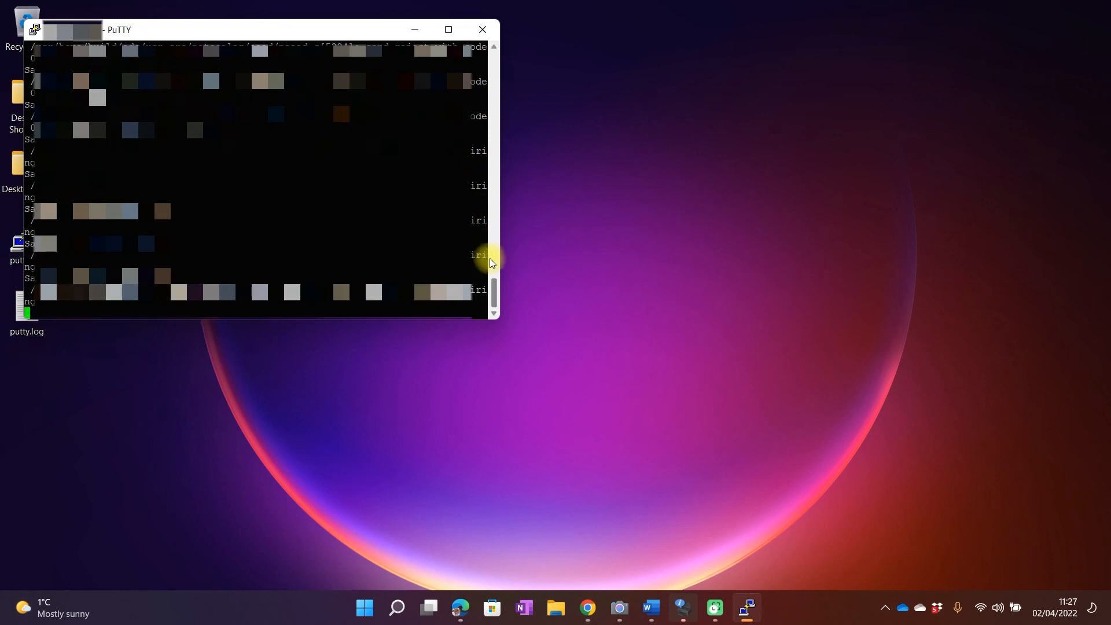
{"action": "left_click_drag", "start_coordinate": [495, 291], "coordinate": [516, 218]}
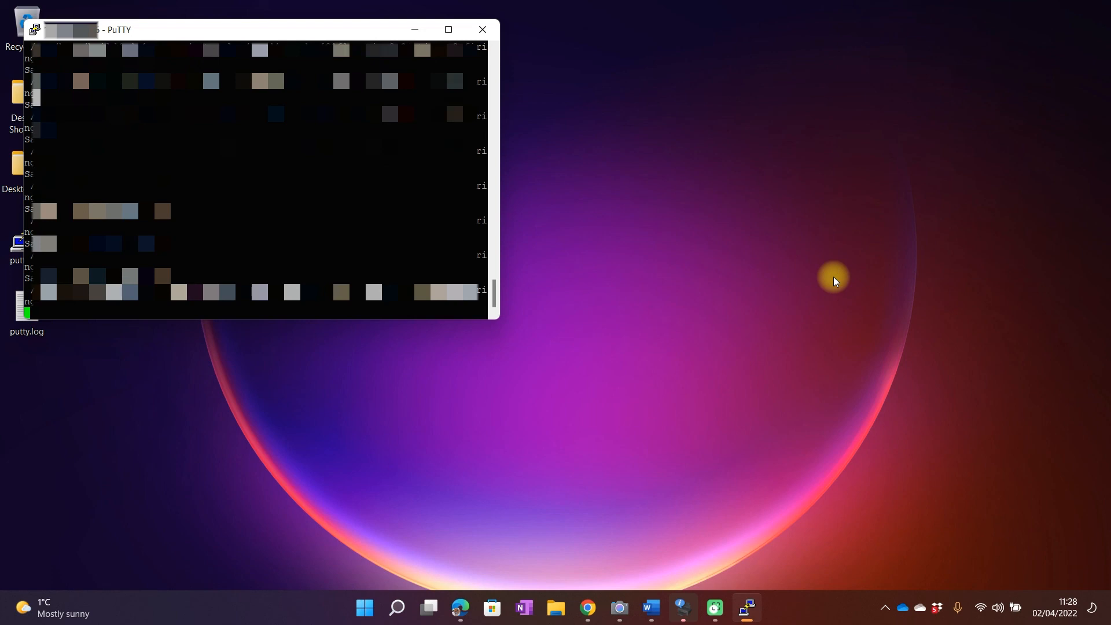
{"action": "left_click", "coordinate": [483, 29]}
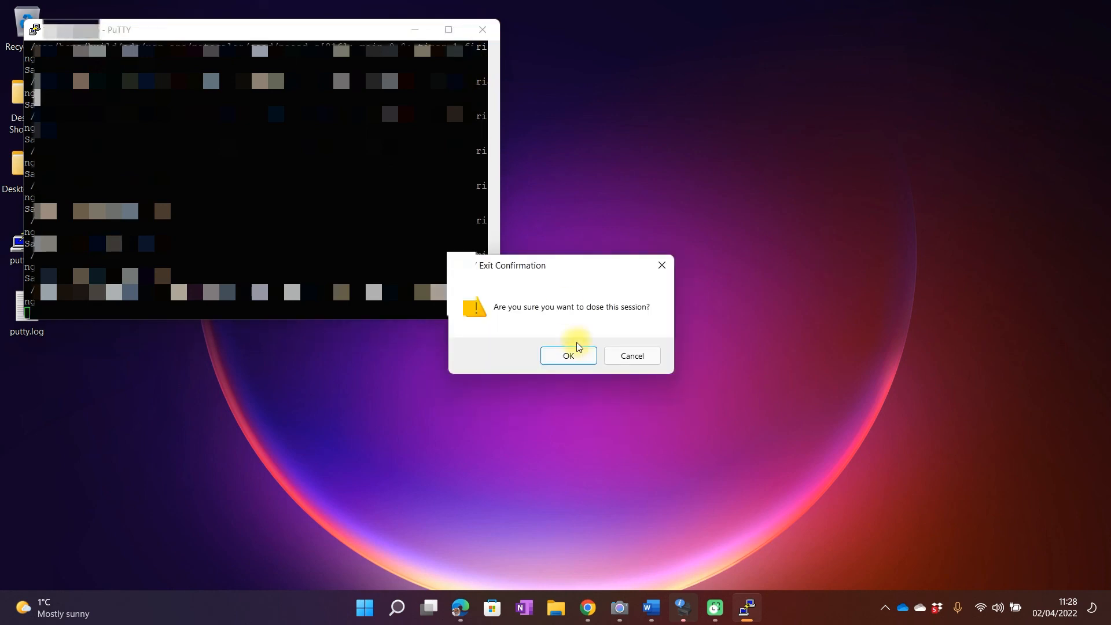
{"action": "left_click", "coordinate": [578, 354]}
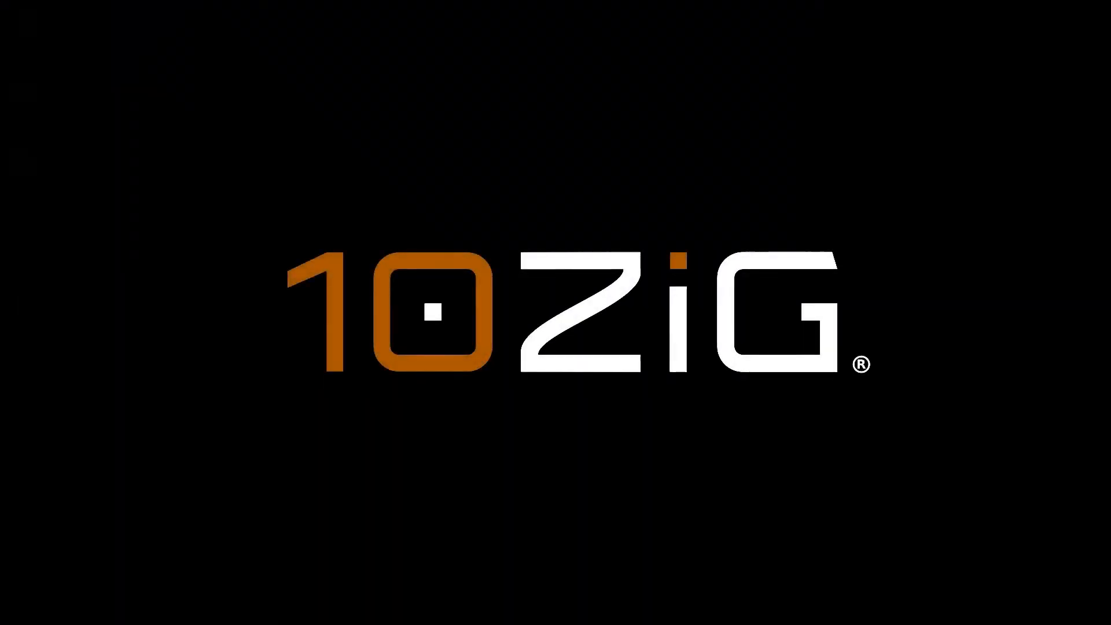